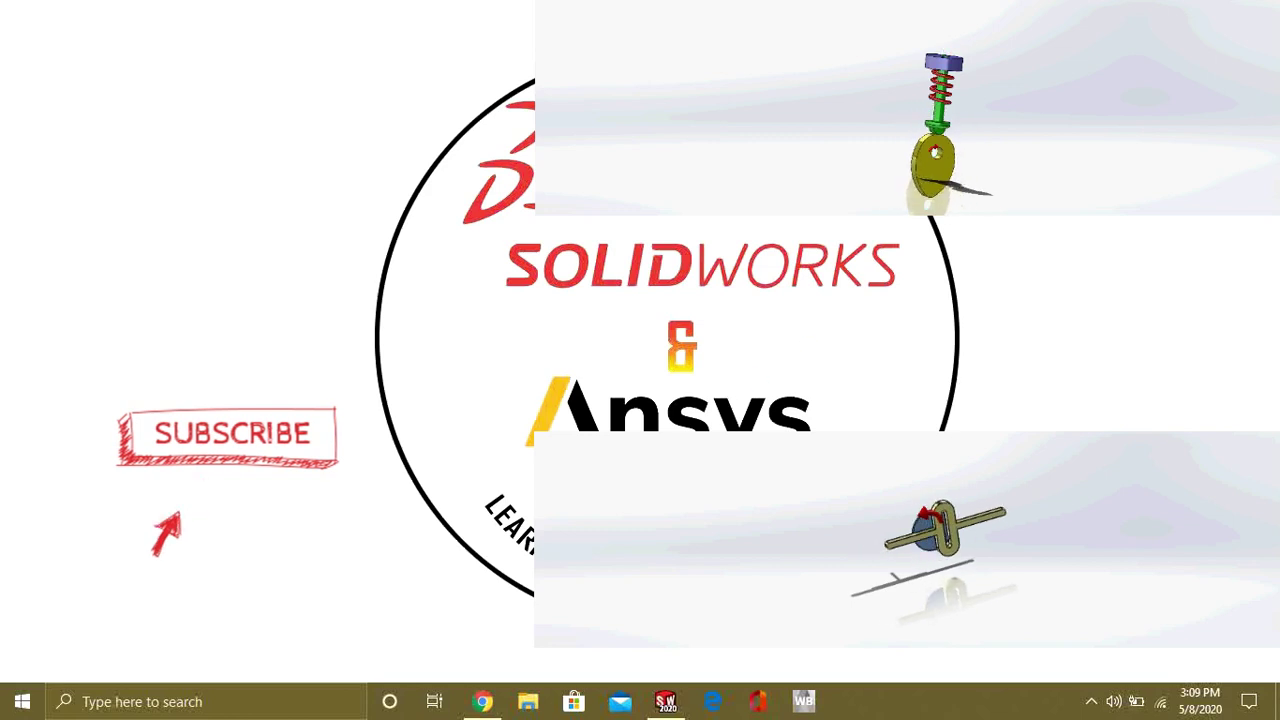
Switch to SOLIDWORKS and create a new assembly document, dismissing the initial file browser.
click(670, 700)
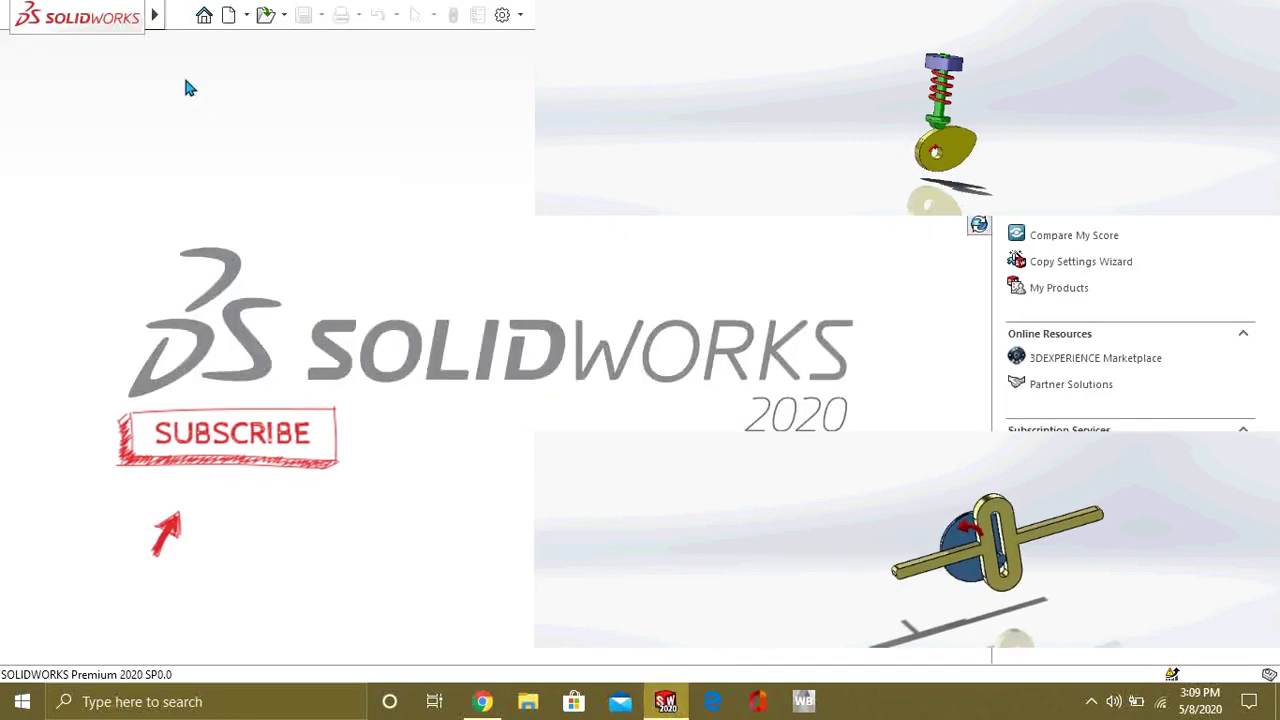
click(180, 16)
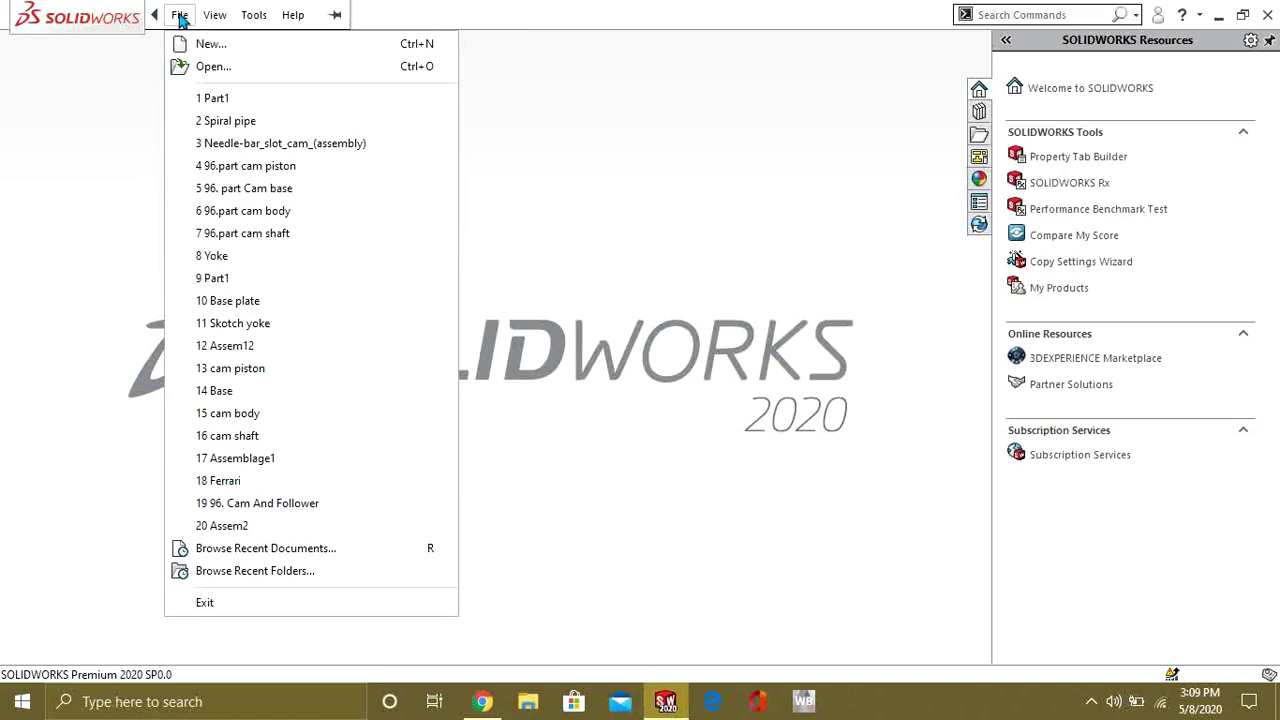
click(207, 44)
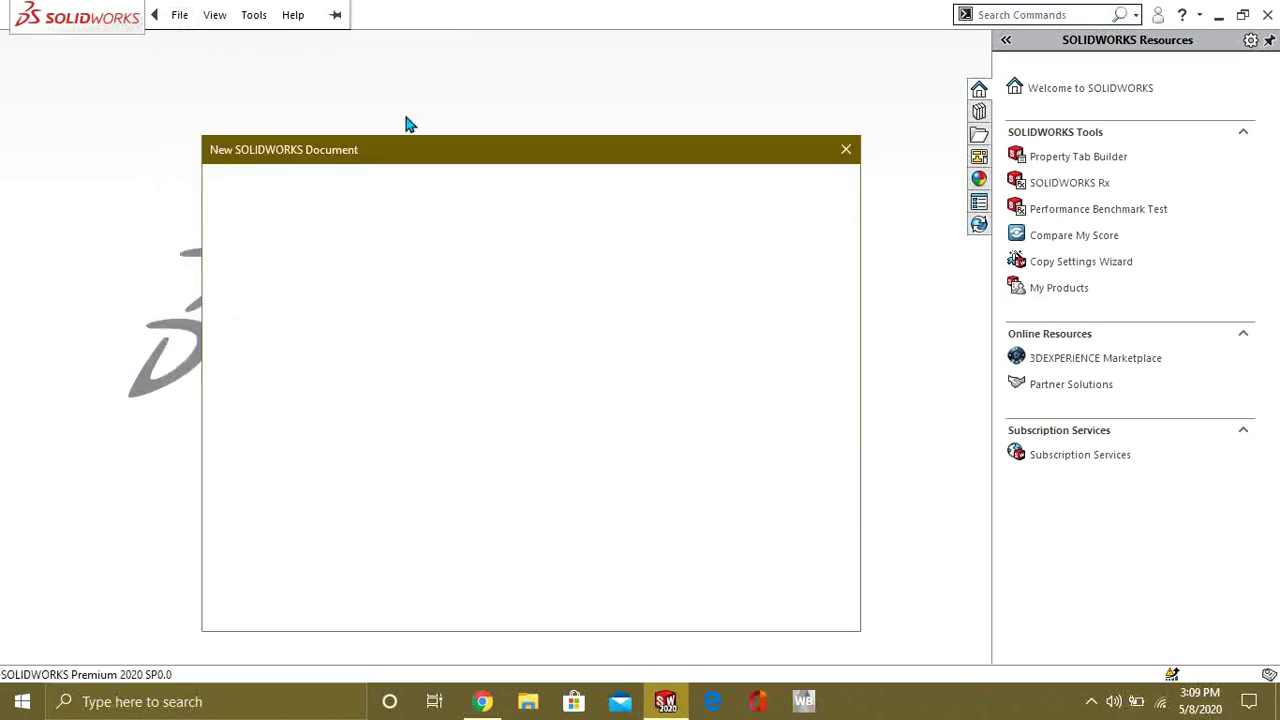
click(550, 340)
click(621, 593)
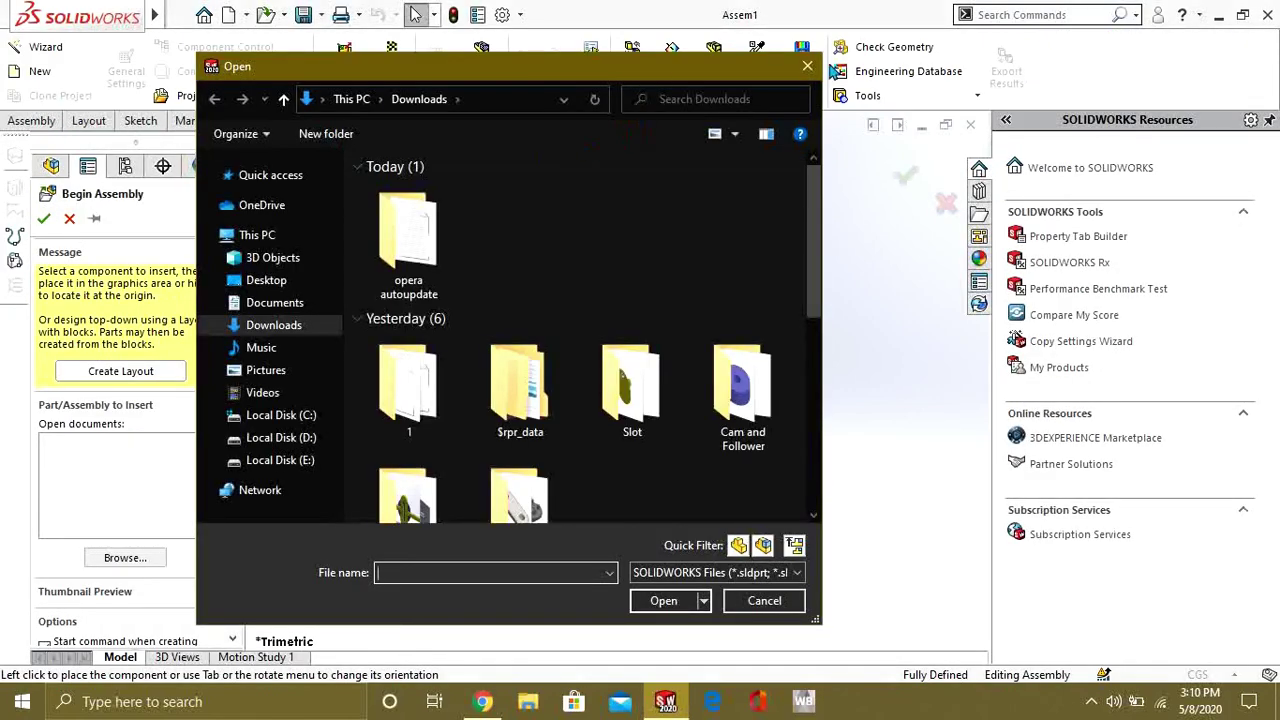
click(808, 66)
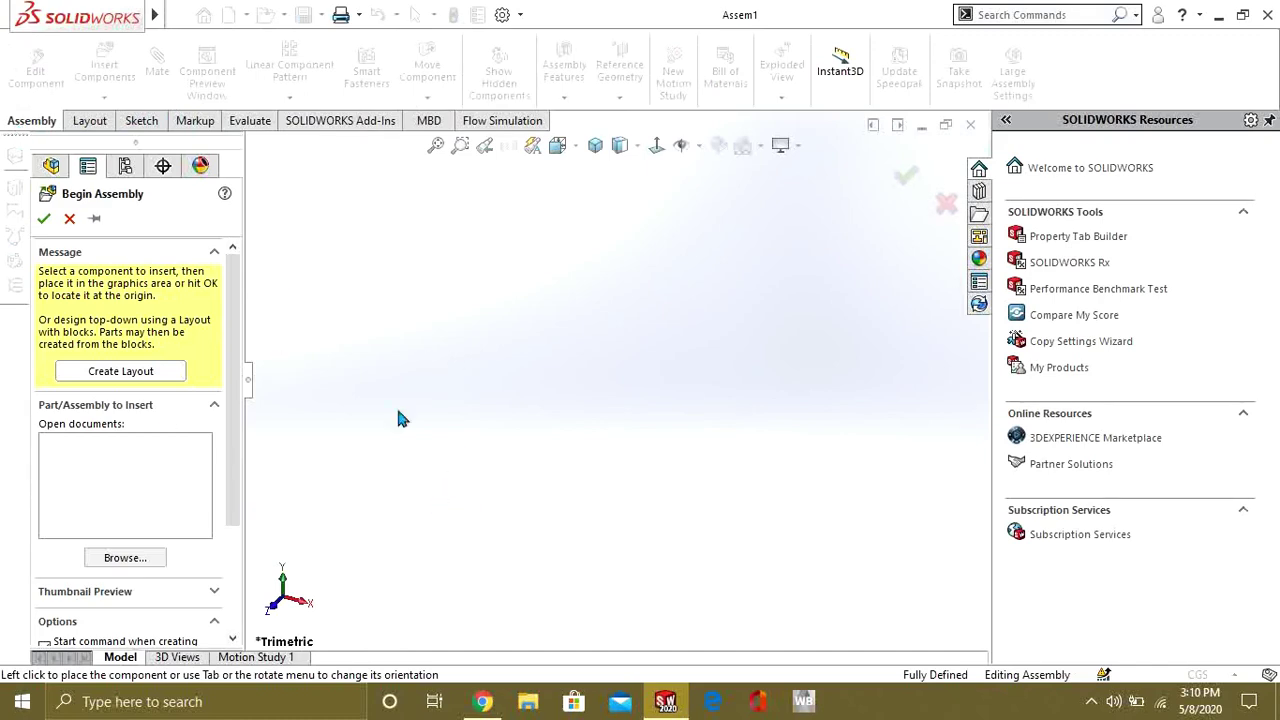
Browse to the Cam and Follower folder in Downloads and show its files as large thumbnails.
mouse_move(234, 320)
mouse_down()
mouse_move(234, 411)
mouse_move(234, 309)
mouse_up()
click(107, 565)
double_click(714, 360)
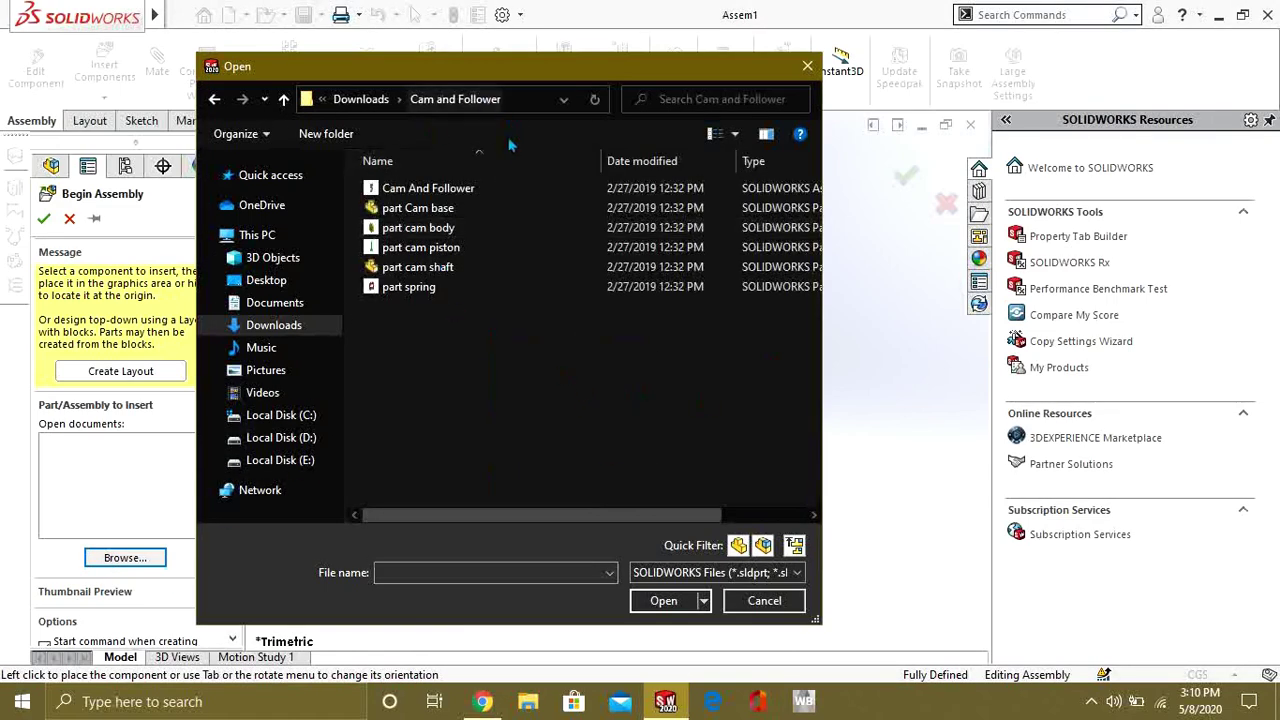
right_click(493, 369)
mouse_move(530, 374)
click(715, 374)
Insert part cam shaft as the first component, fixed at the assembly origin.
scroll(660, 371, down, 3)
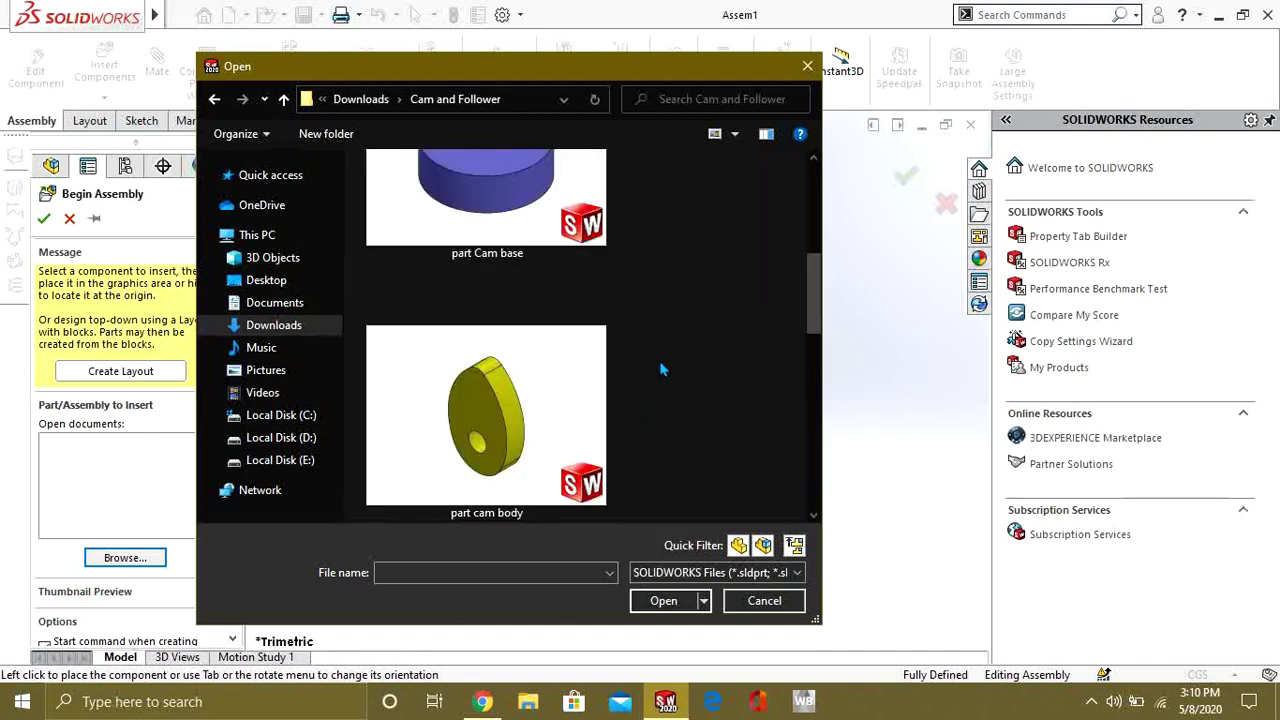
scroll(660, 370, down, 5)
scroll(657, 357, up, 1)
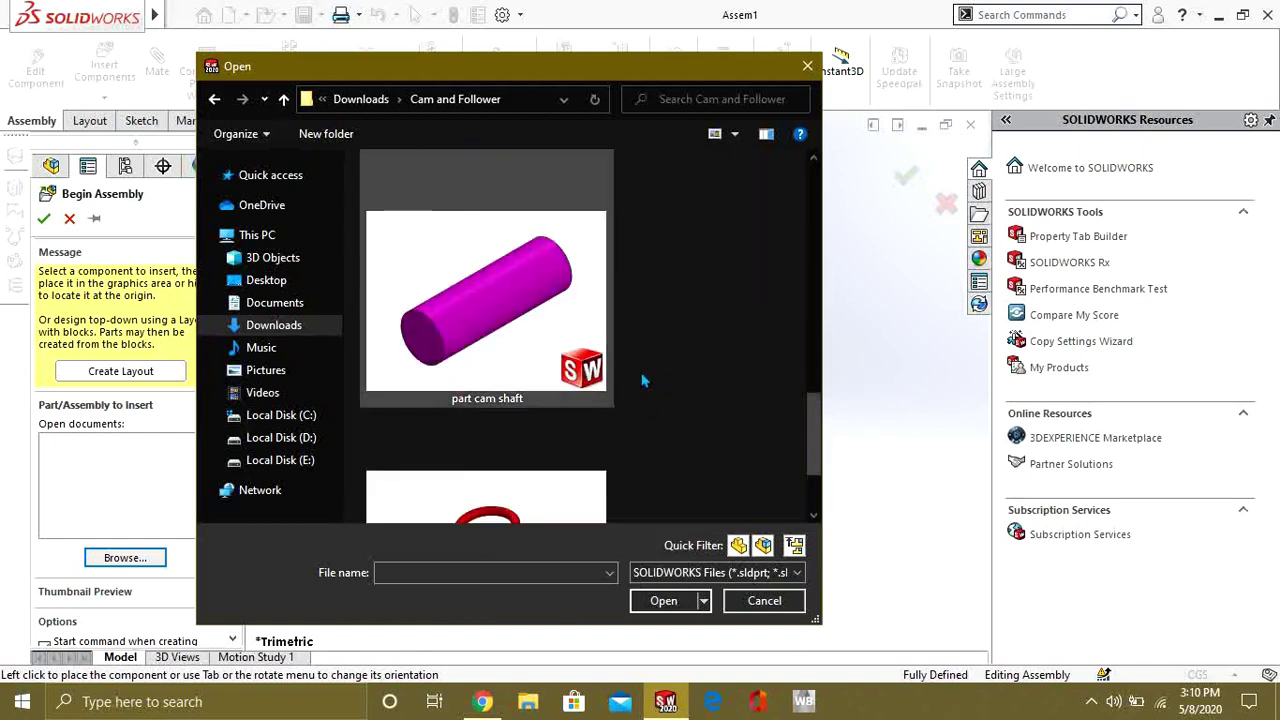
click(517, 305)
click(668, 601)
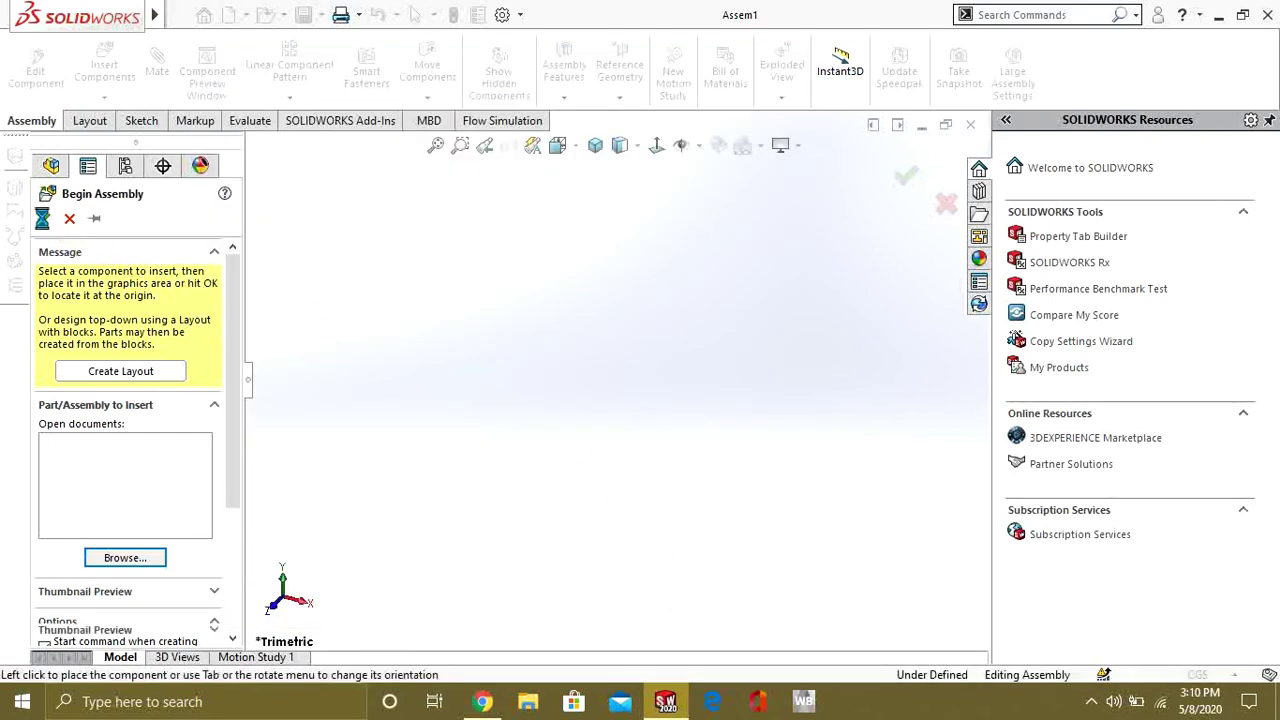
click(44, 219)
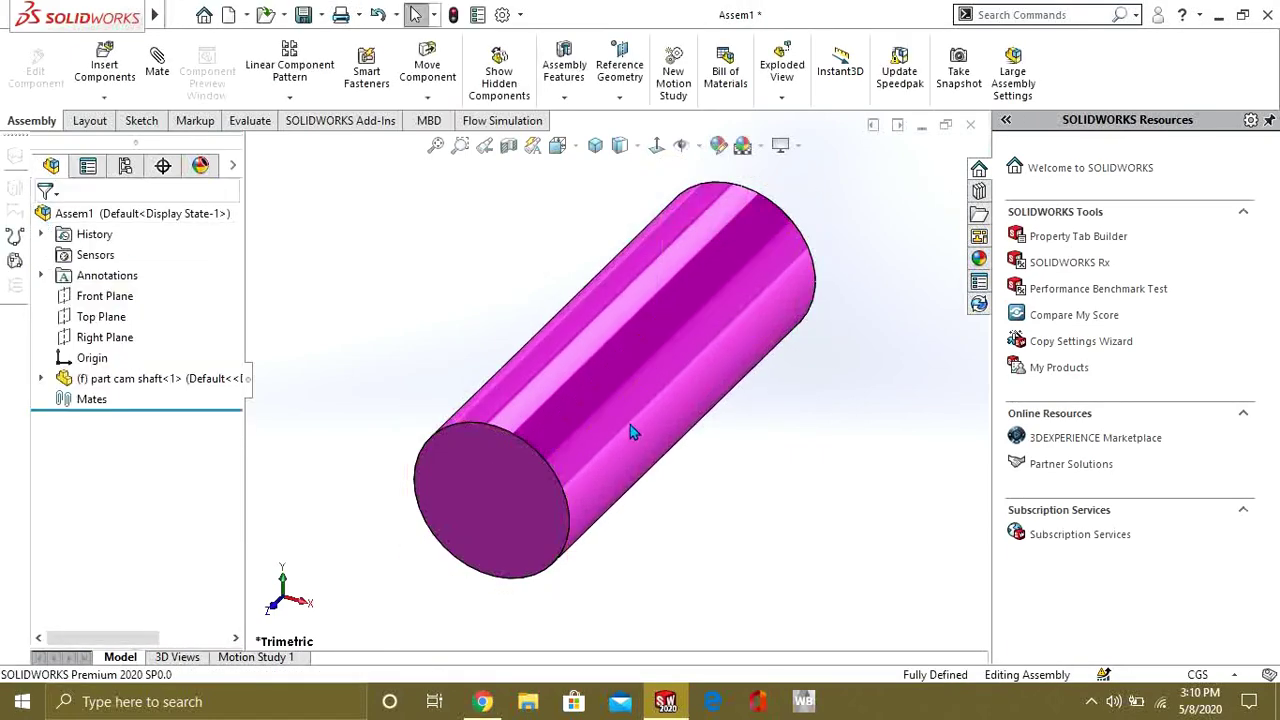
Insert part cam body into the assembly at the origin.
scroll(630, 424, up, 6)
scroll(634, 398, down, 4)
middle_drag(609, 398, 630, 350)
click(103, 99)
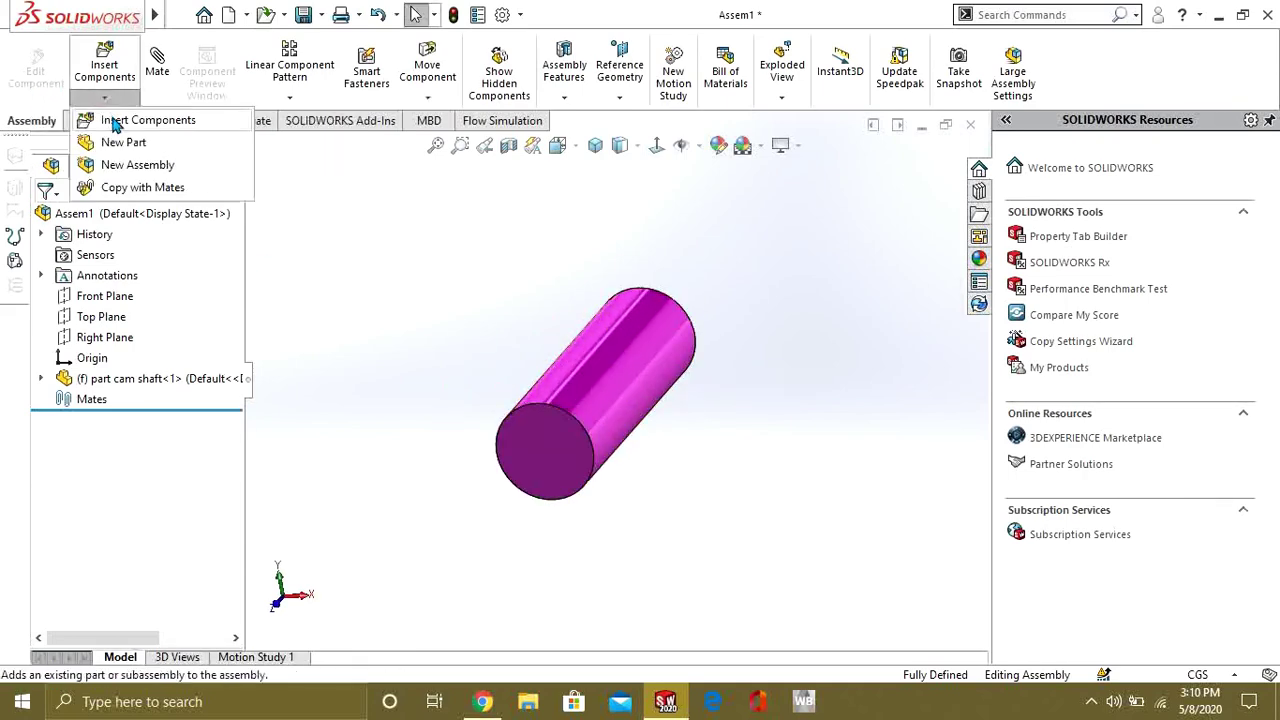
click(110, 120)
scroll(643, 366, down, 3)
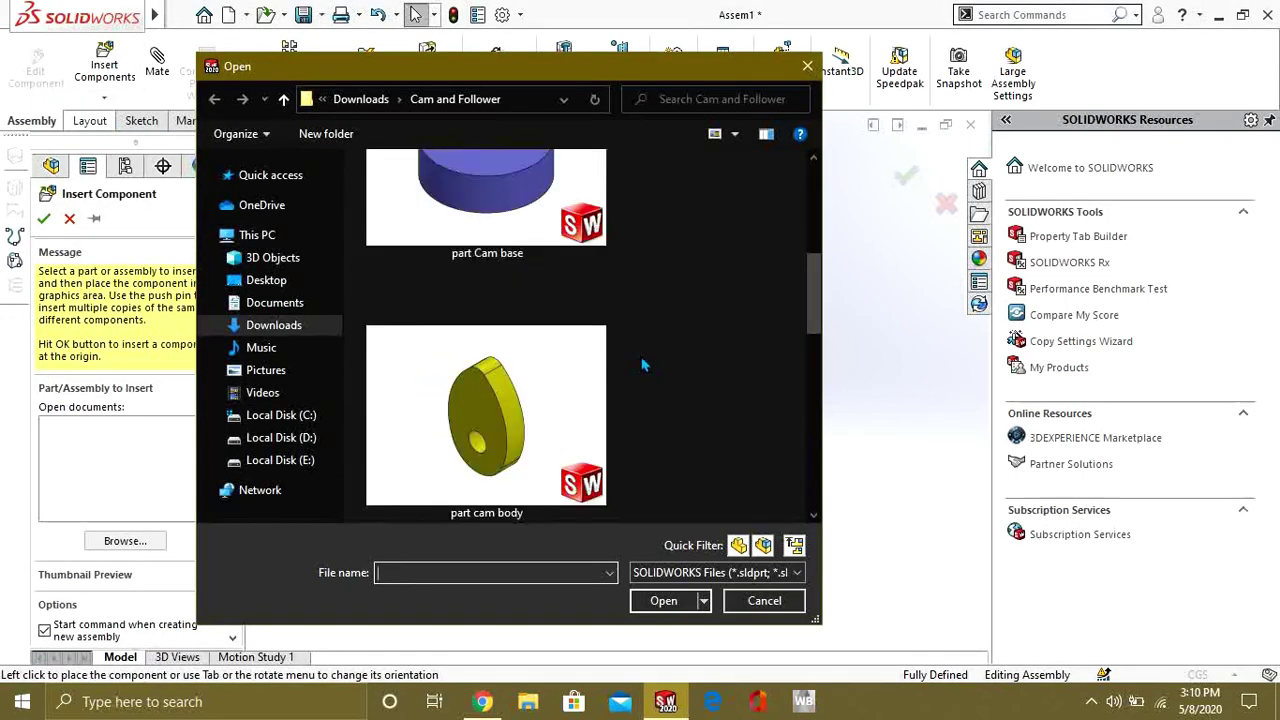
click(561, 429)
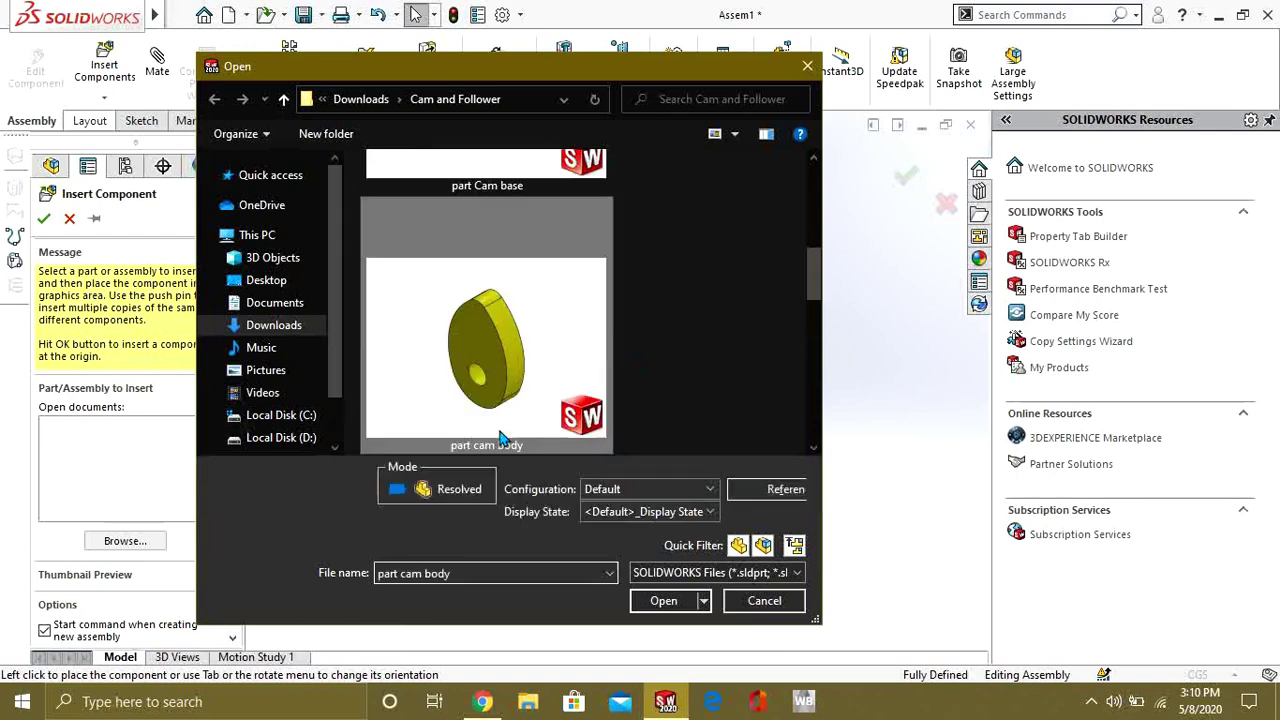
click(664, 601)
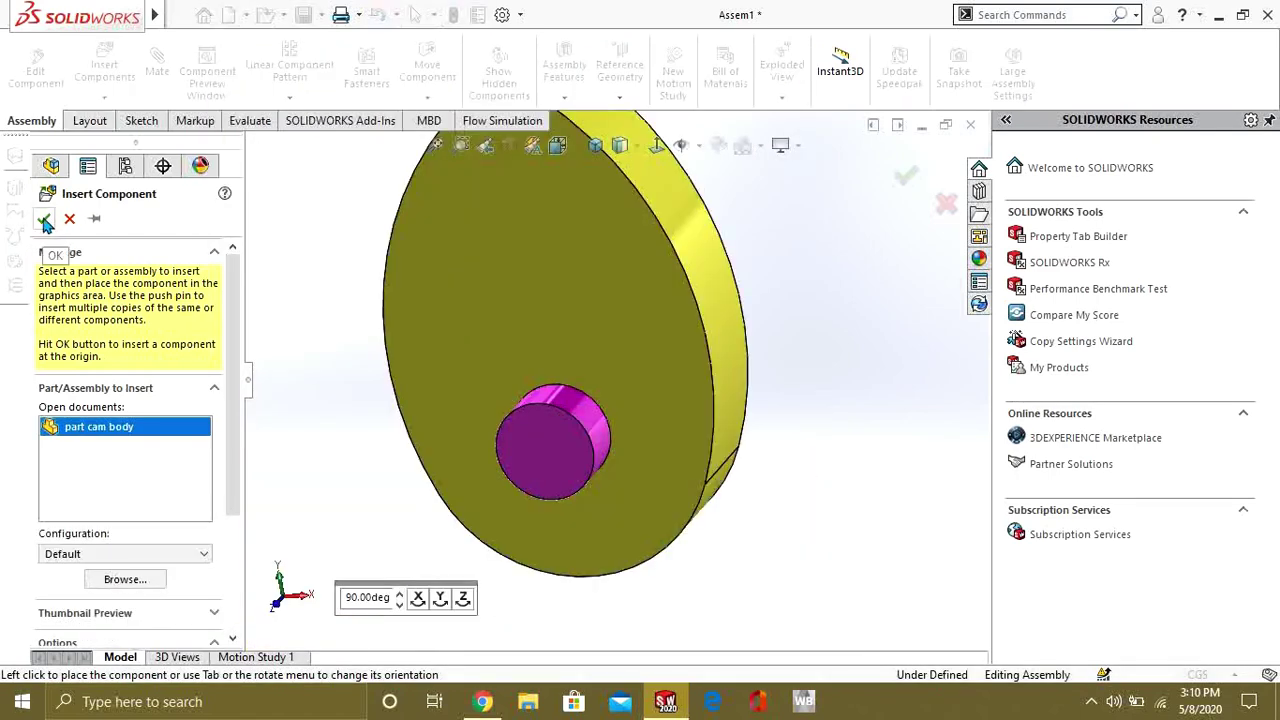
click(44, 219)
Float the cam body so it can move and pull it away from the shaft.
scroll(572, 392, up, 3)
mouse_move(588, 384)
middle_down()
mouse_move(571, 378)
mouse_move(610, 372)
middle_up()
drag(610, 370, 448, 538)
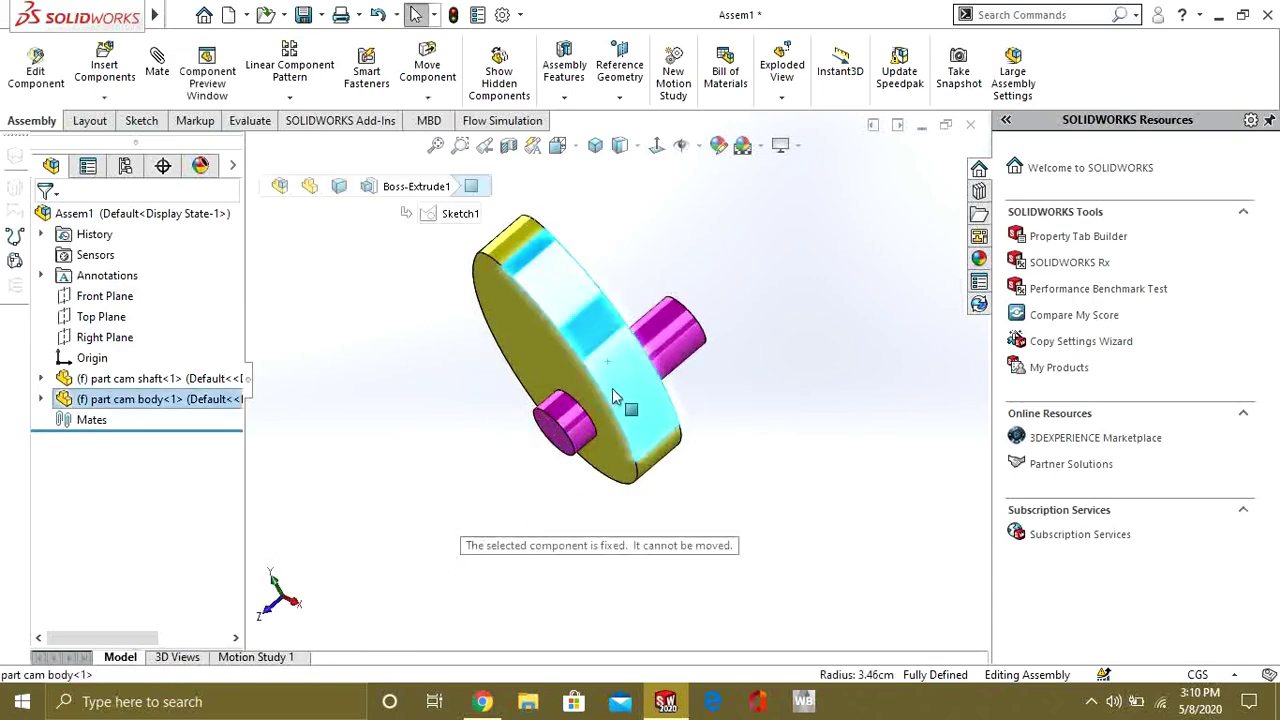
right_click(579, 324)
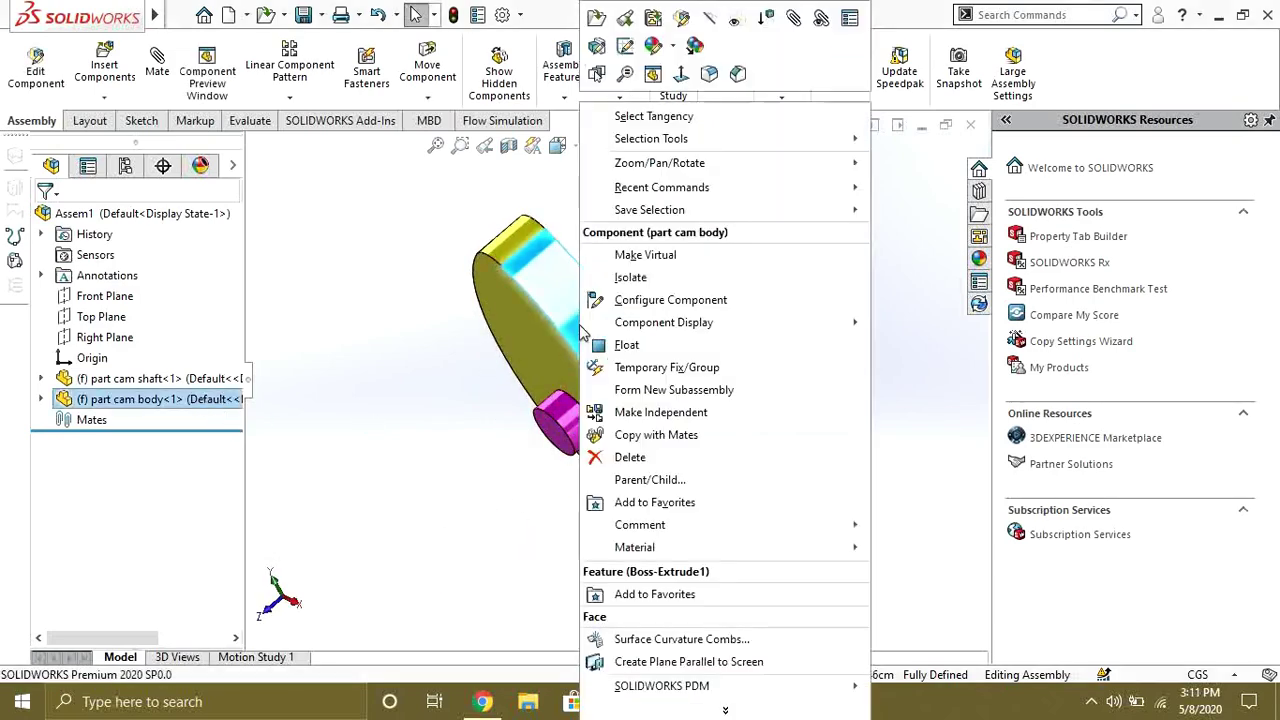
click(630, 345)
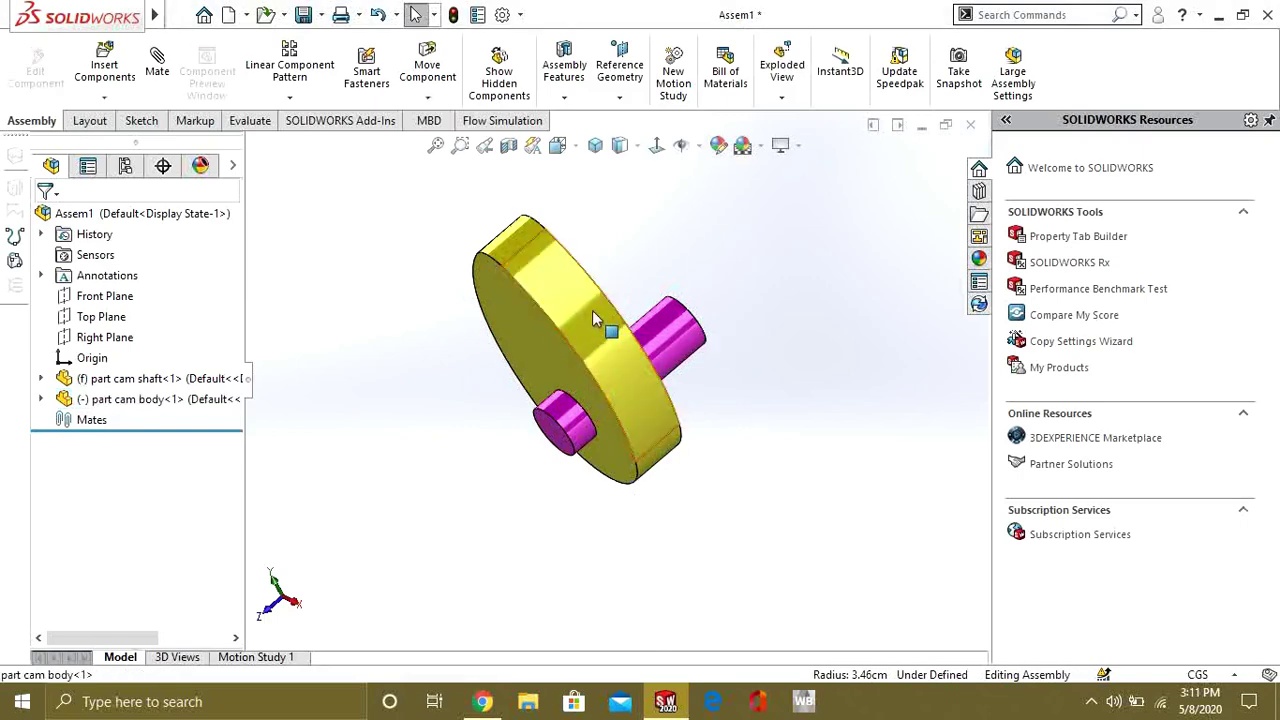
drag(658, 517, 824, 327)
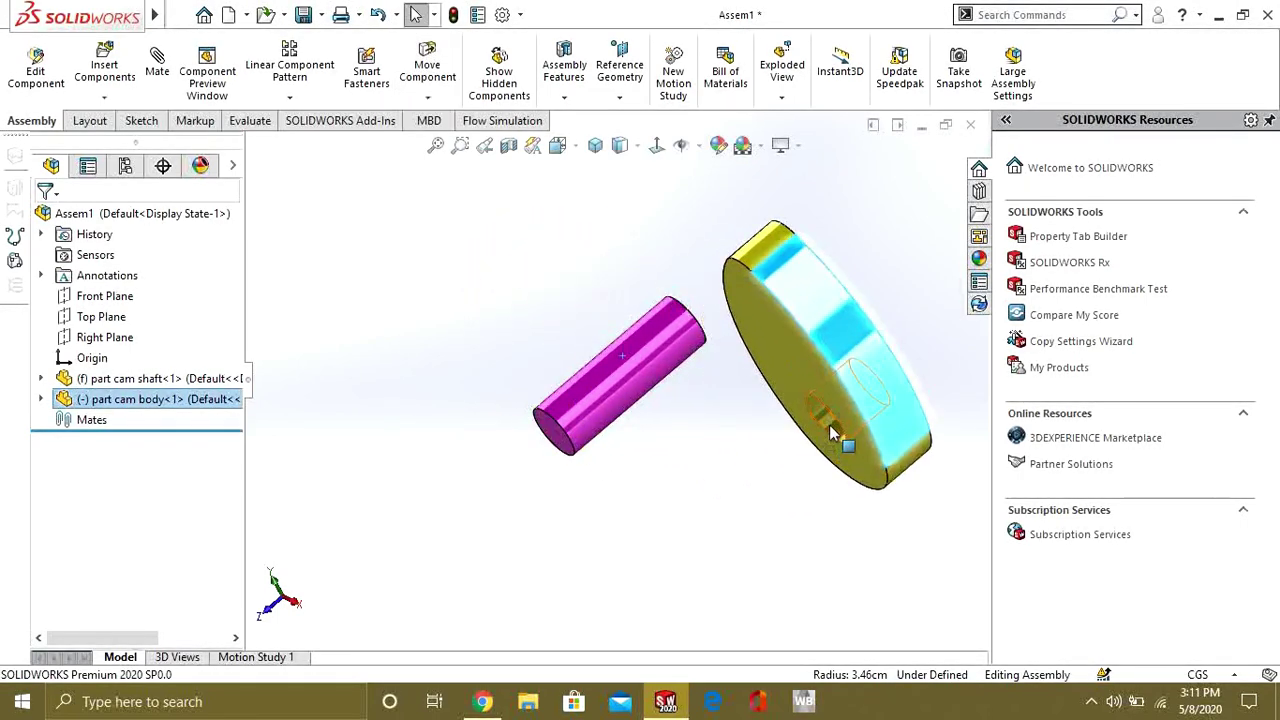
Add a Concentric mate between the cam body's hole and the shaft's cylindrical face.
ctrl+click(625, 379)
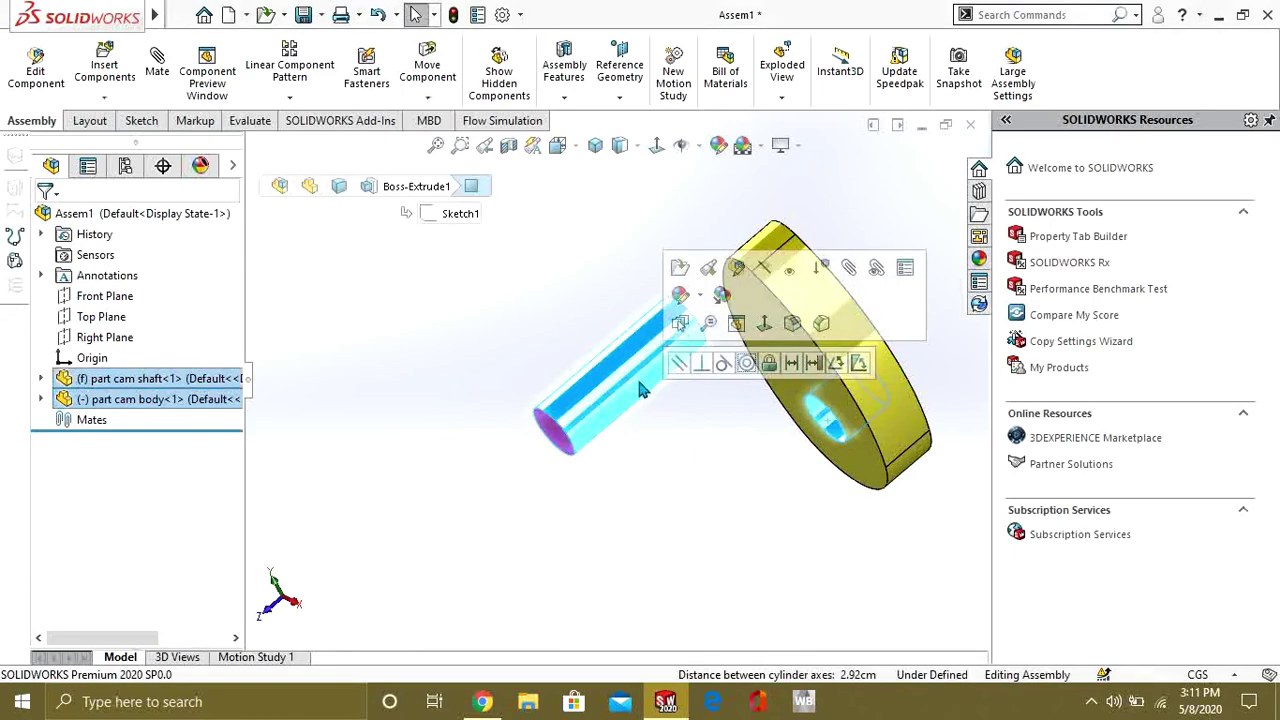
click(746, 364)
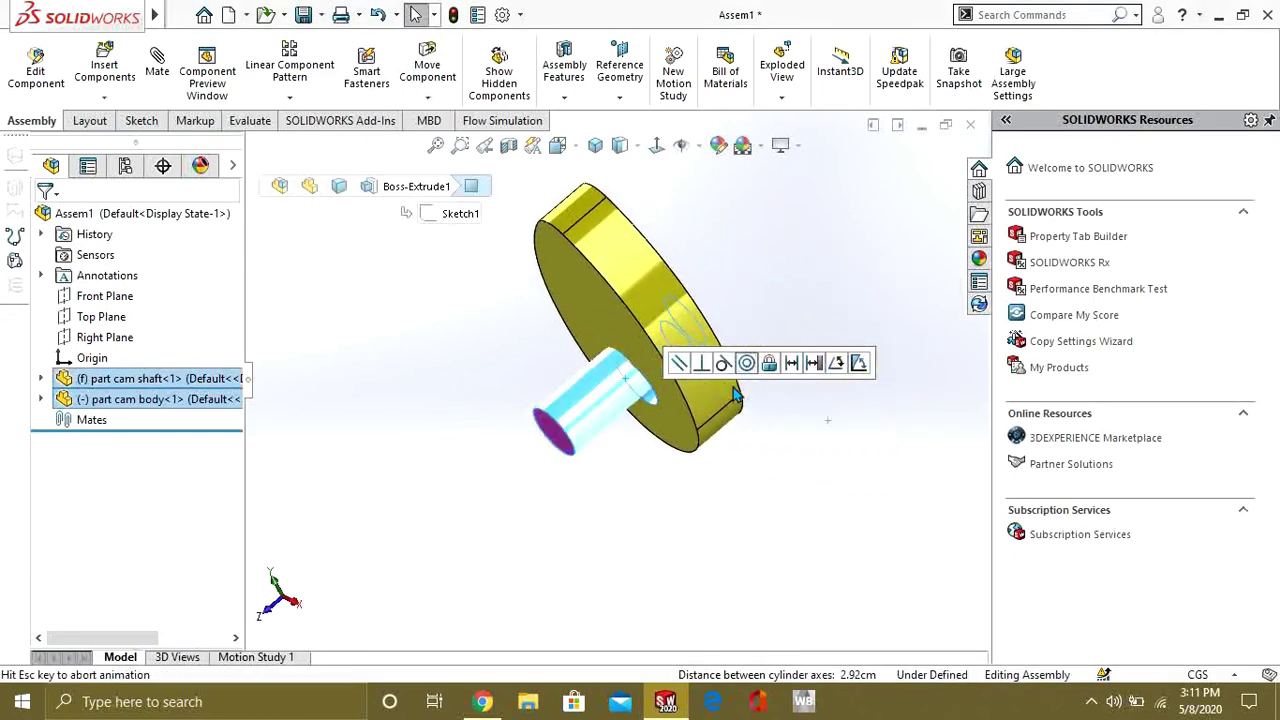
click(376, 301)
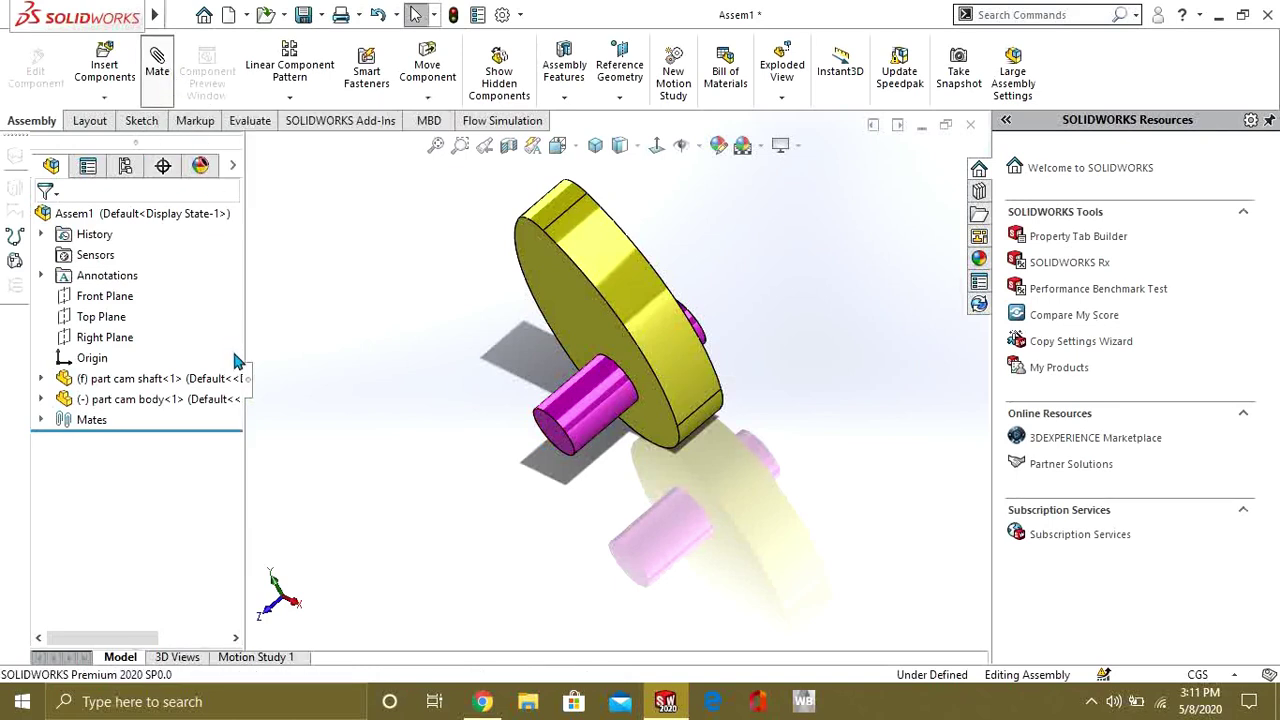
Start a Width mate with the cam body's two opposite flat faces as the width selections.
drag(226, 388, 234, 488)
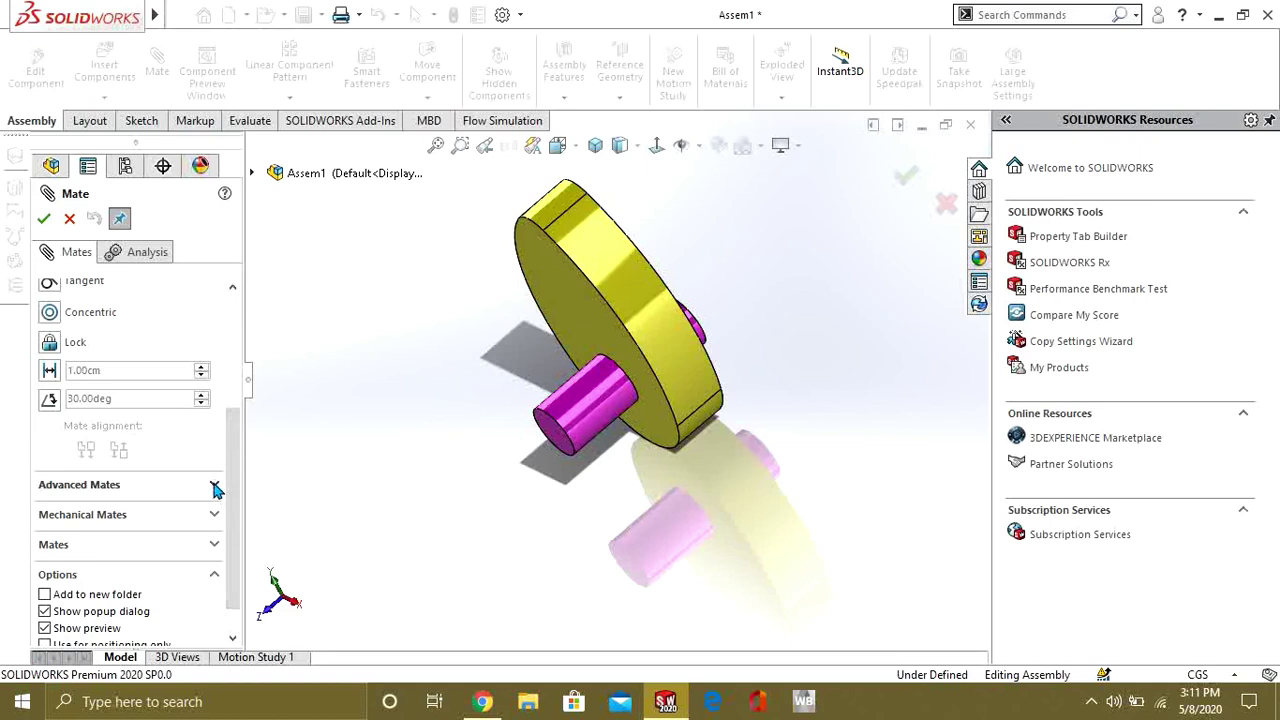
click(216, 486)
drag(232, 450, 229, 350)
scroll(230, 355, down, 1)
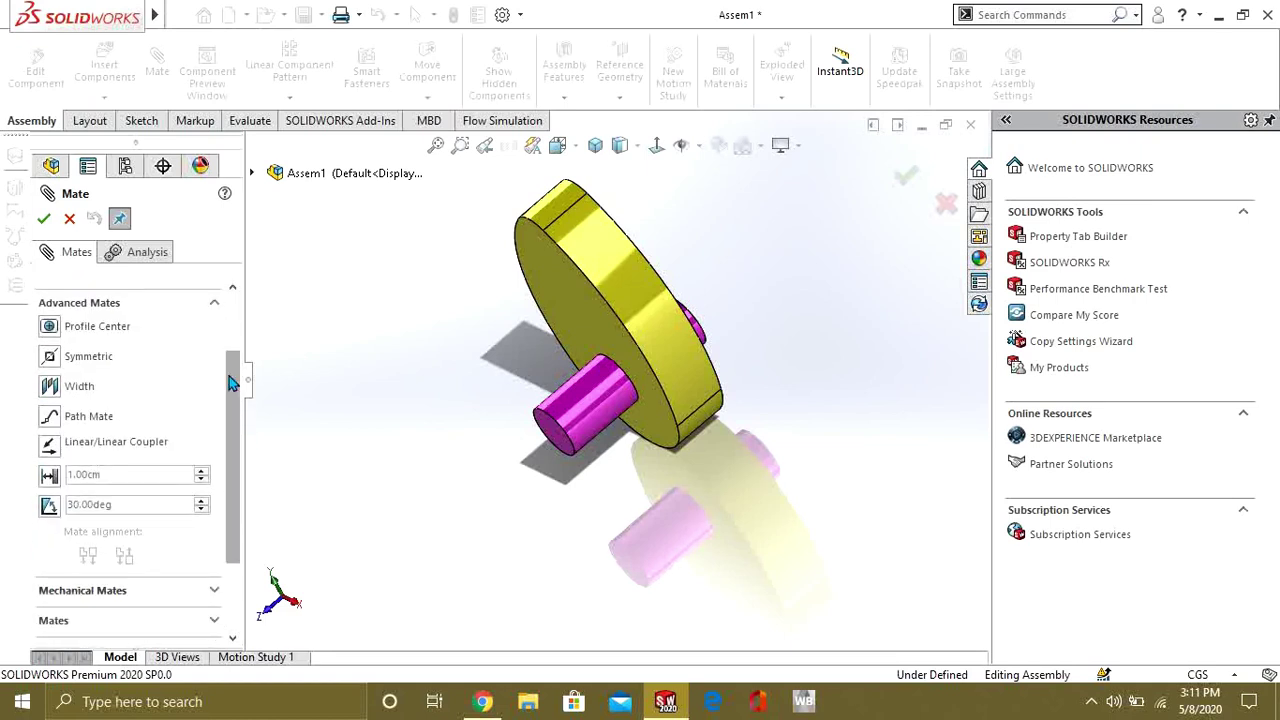
click(48, 388)
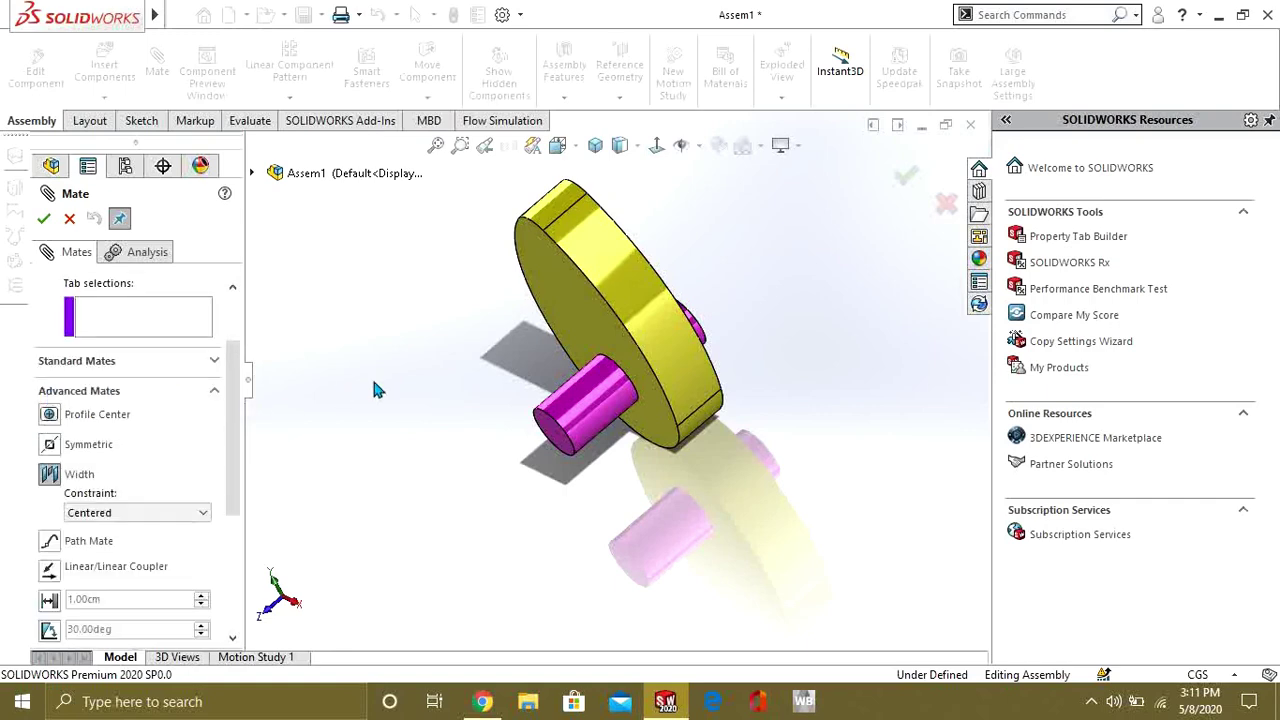
scroll(230, 408, up, 2)
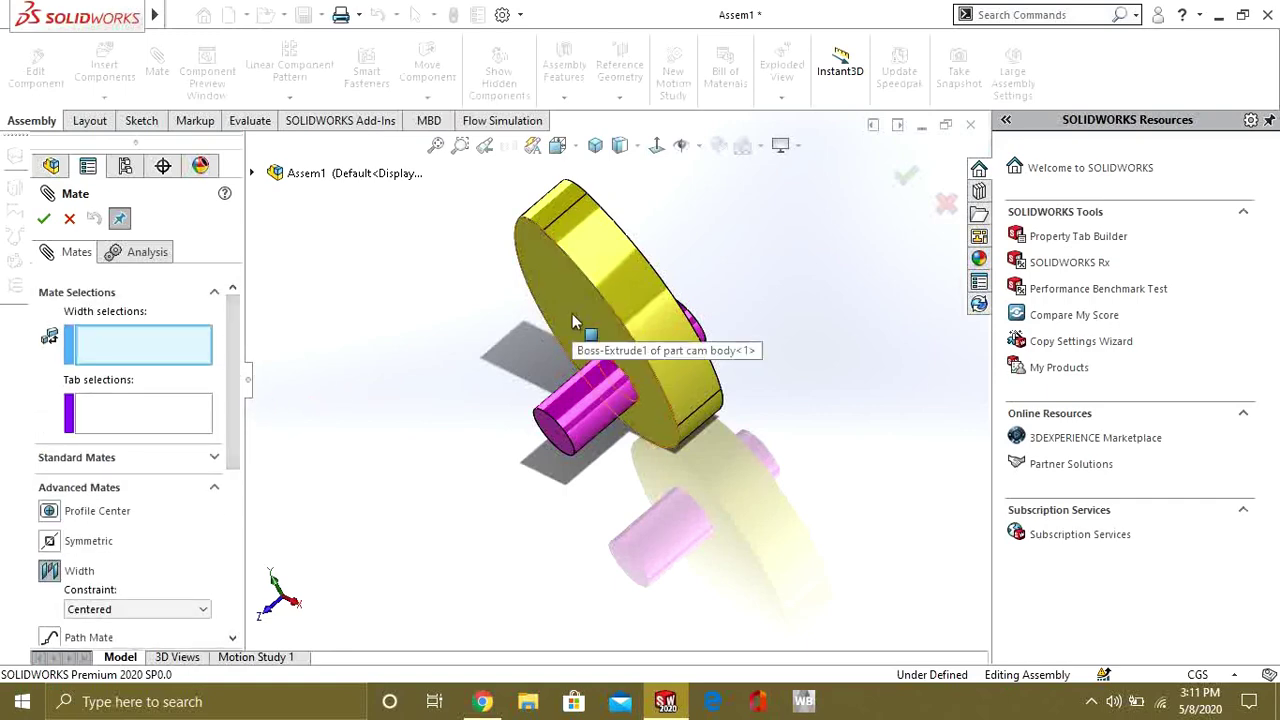
click(588, 360)
middle_drag(586, 352, 491, 449)
click(588, 342)
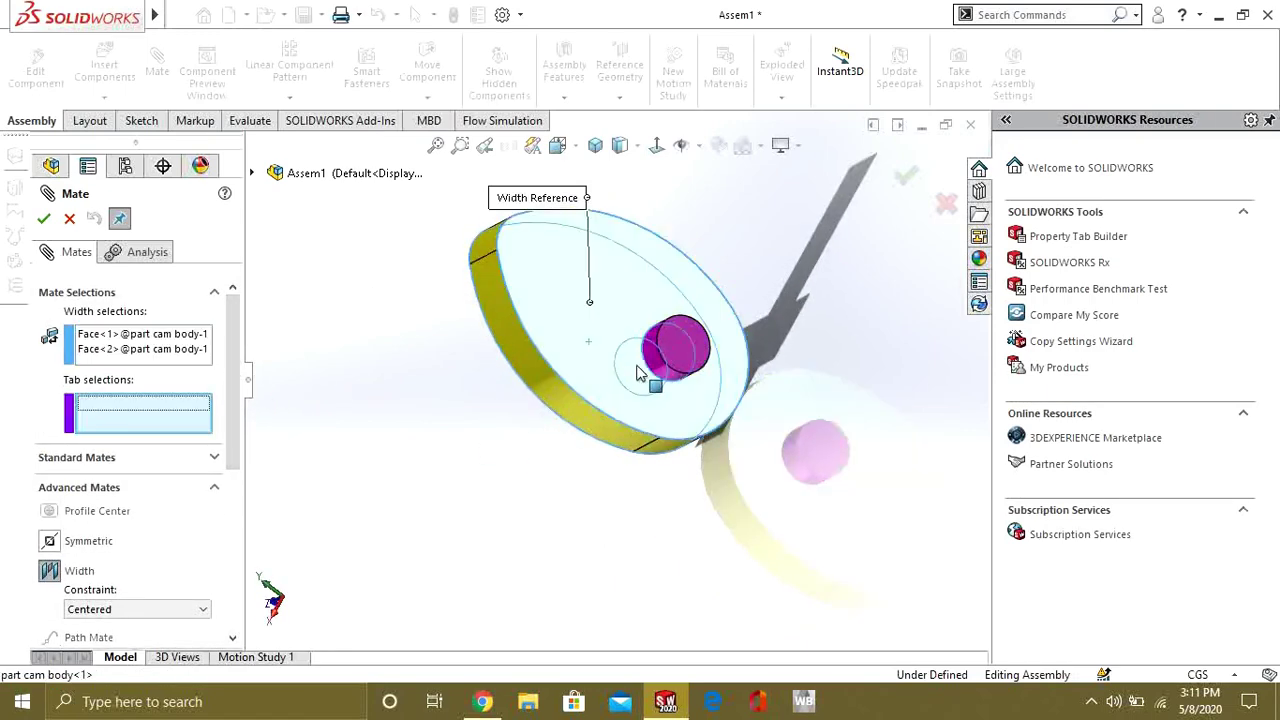
Use the shaft's two end faces as the tab selections and apply the centered Width mate.
middle_drag(643, 371, 537, 420)
click(712, 350)
click(537, 422)
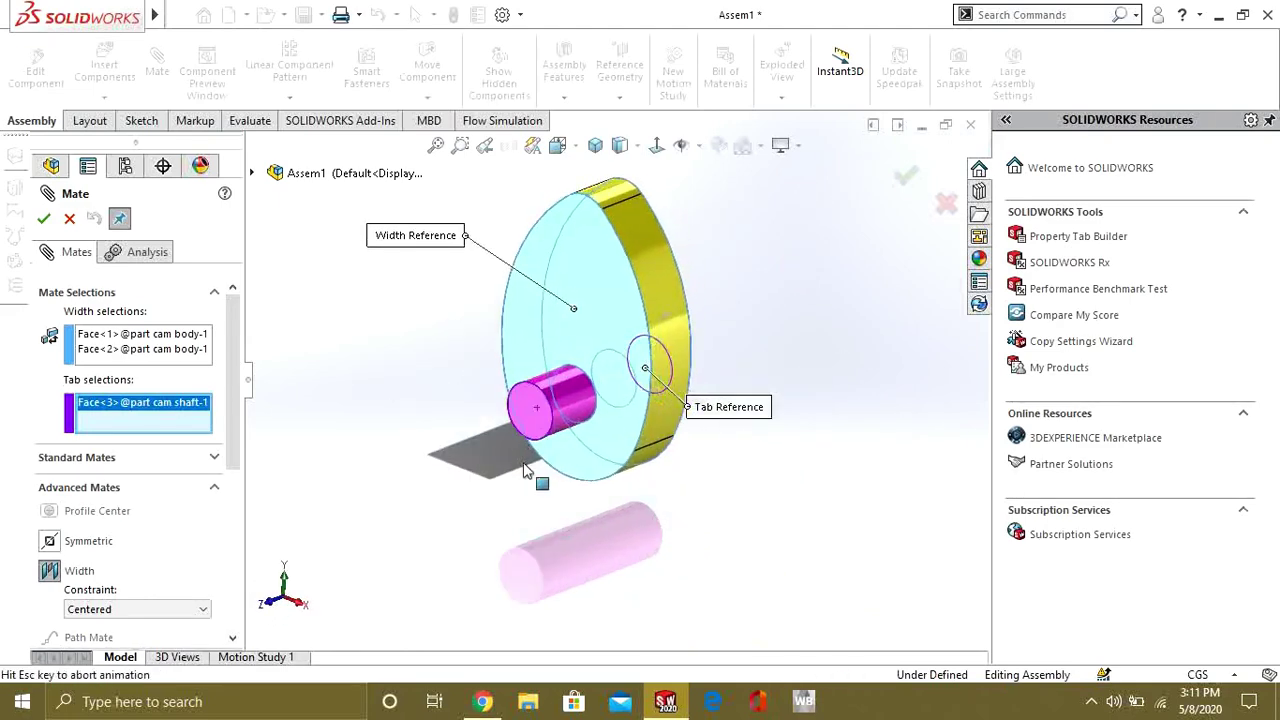
click(43, 221)
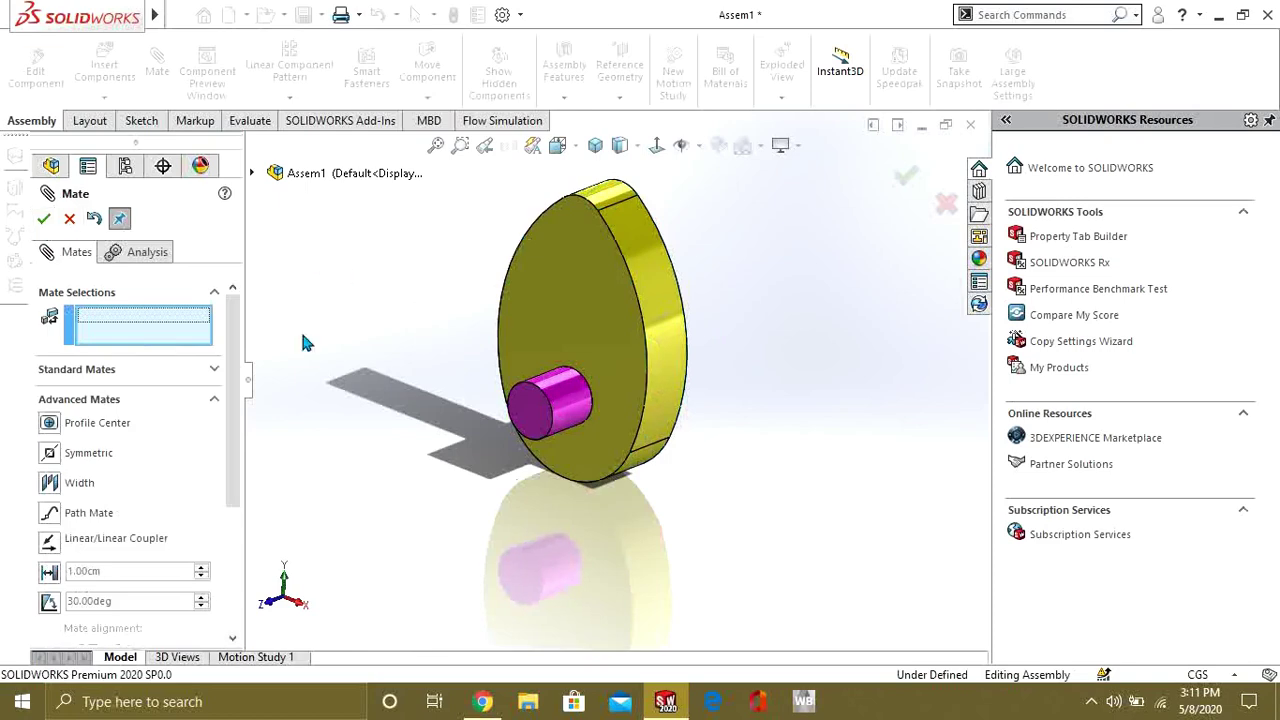
click(46, 218)
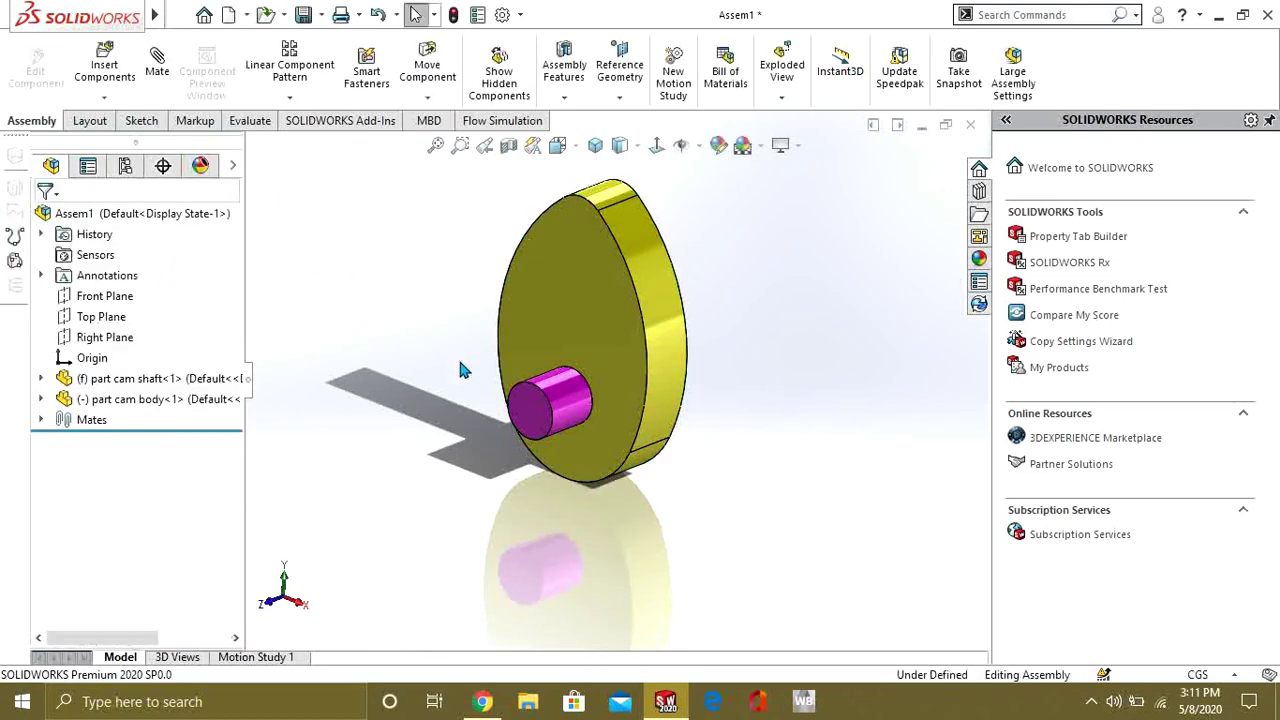
Insert part Cam base and place it freely above the cam body.
middle_drag(458, 356, 579, 487)
drag(605, 287, 676, 238)
click(114, 82)
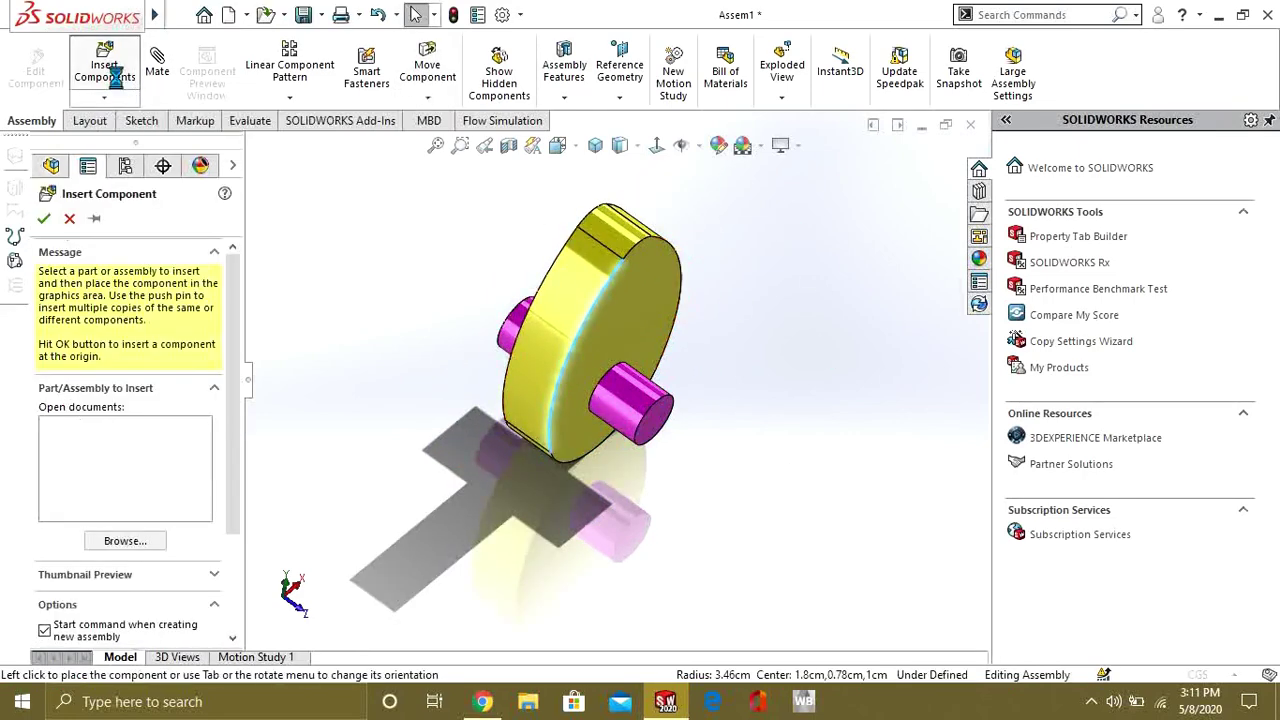
scroll(583, 349, down, 5)
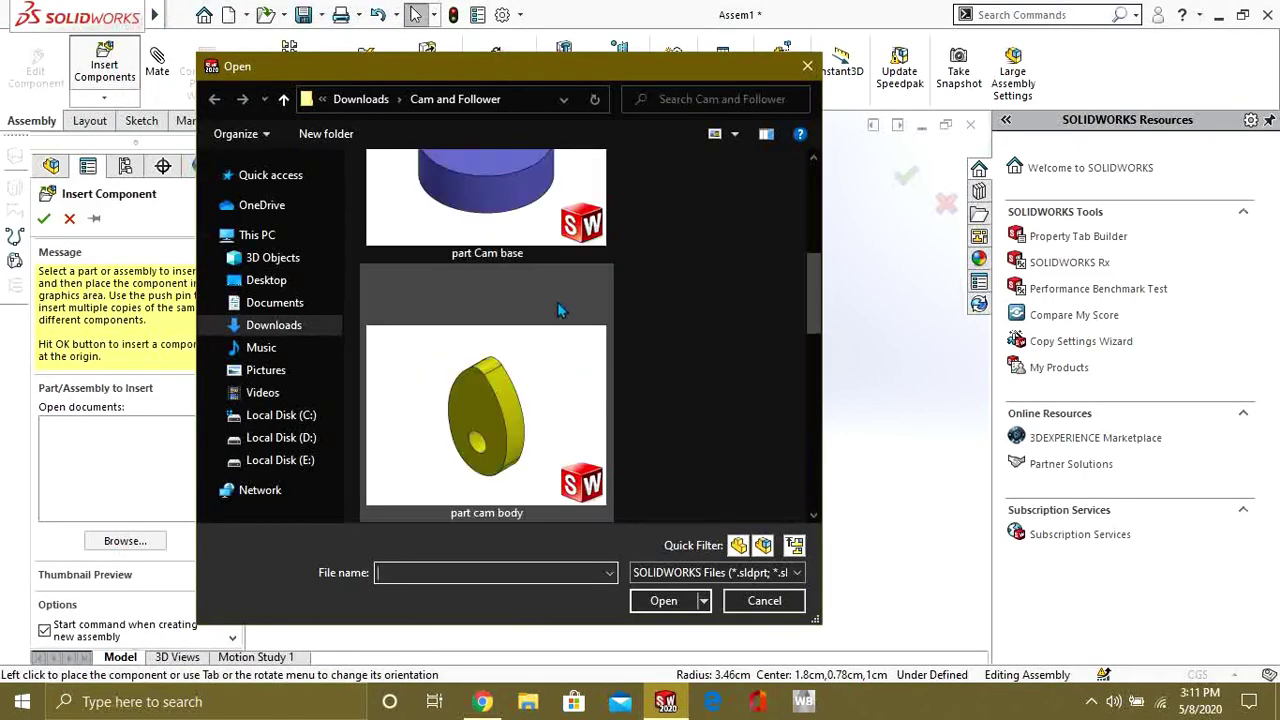
scroll(520, 280, up, 2)
click(476, 252)
click(662, 601)
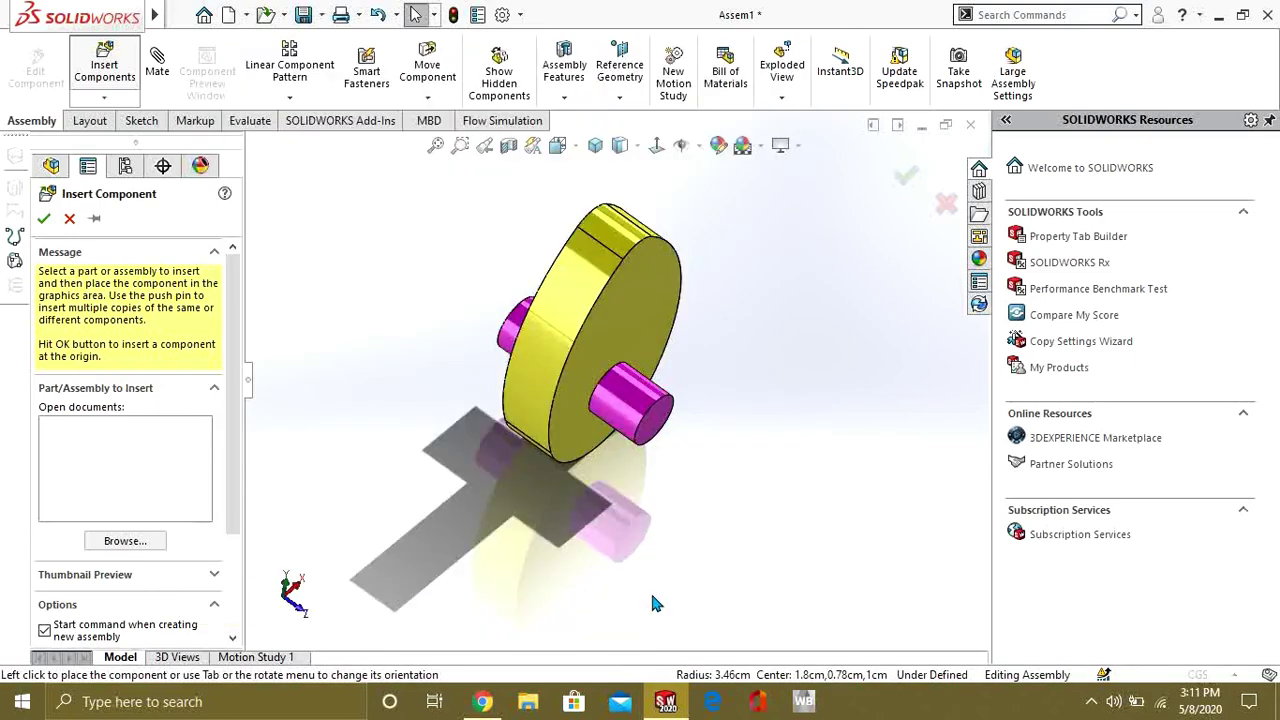
middle_drag(638, 338, 628, 223)
scroll(631, 326, up, 2)
scroll(625, 335, down, 2)
middle_drag(590, 395, 548, 489)
click(527, 341)
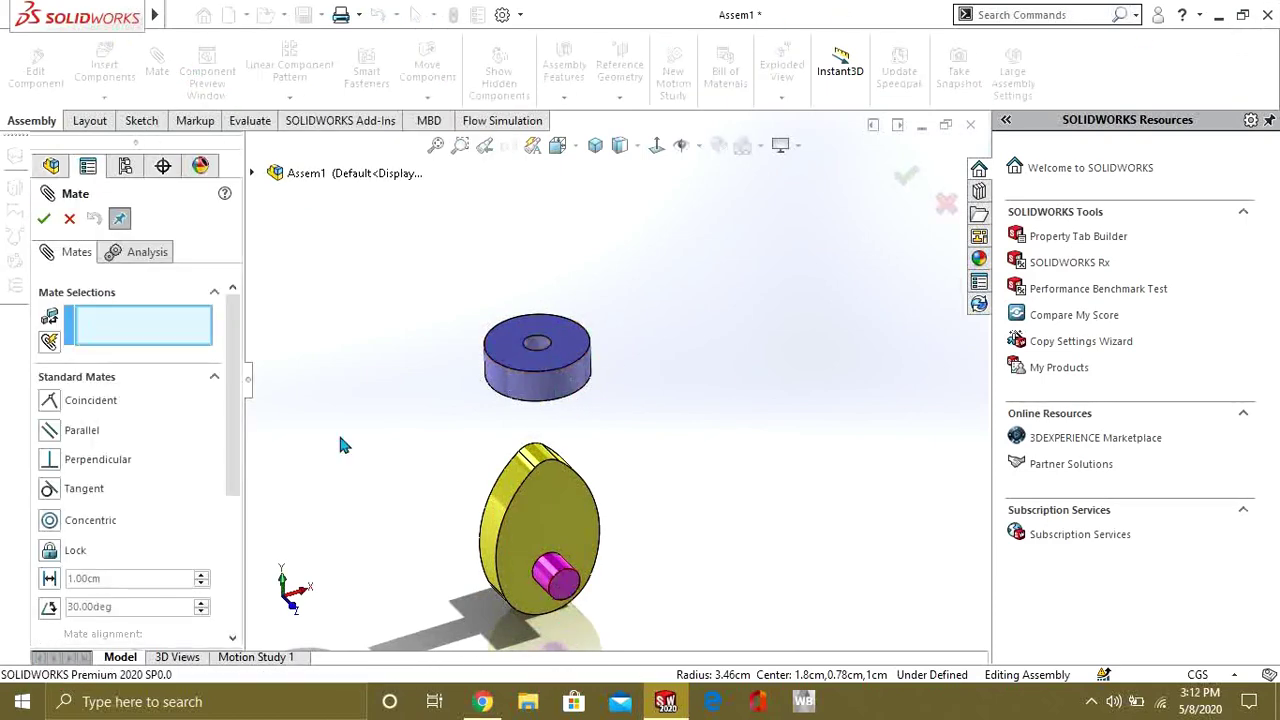
Add a Coincident mate between the Right Plane of part cam shaft and the Right Plane of part Cam base.
click(252, 173)
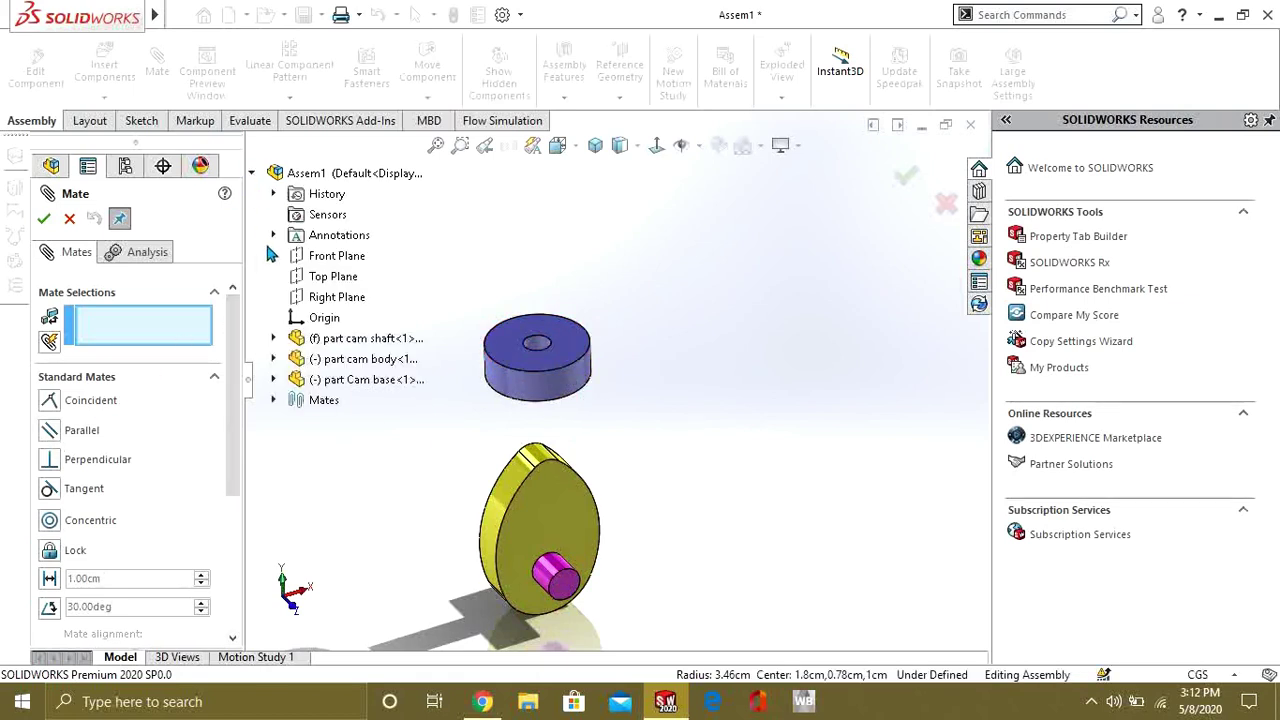
click(275, 338)
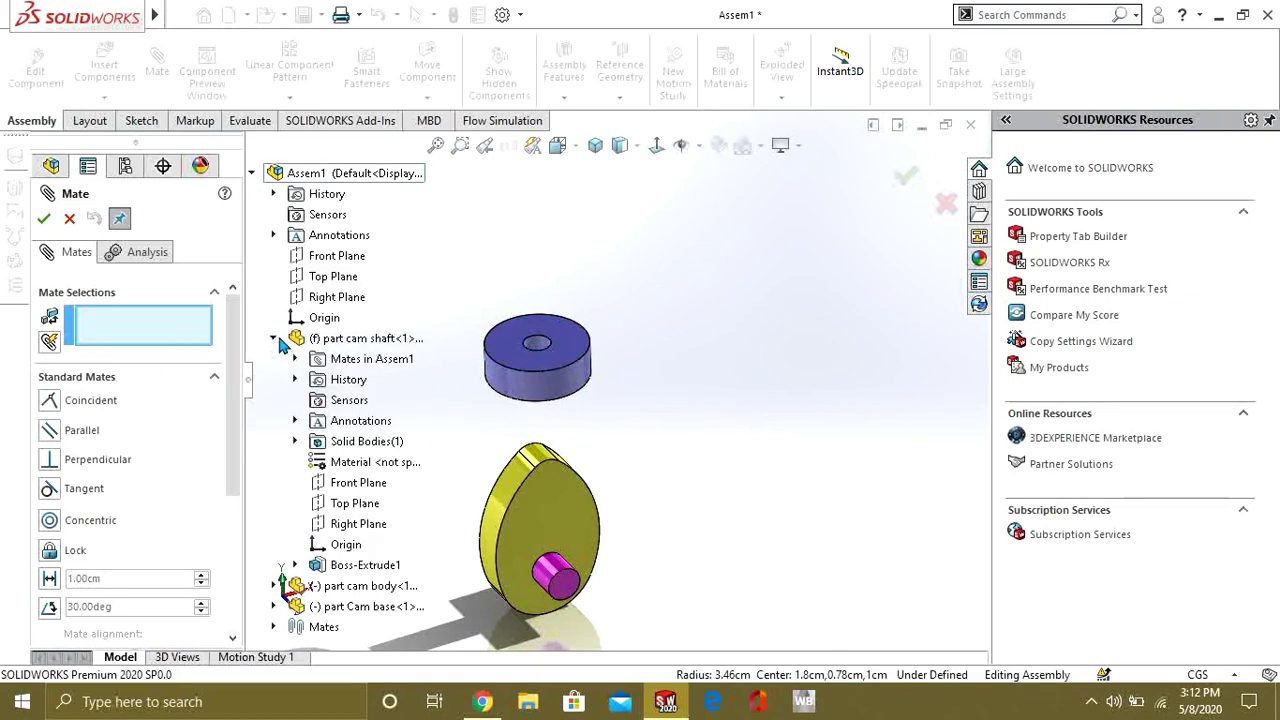
click(357, 522)
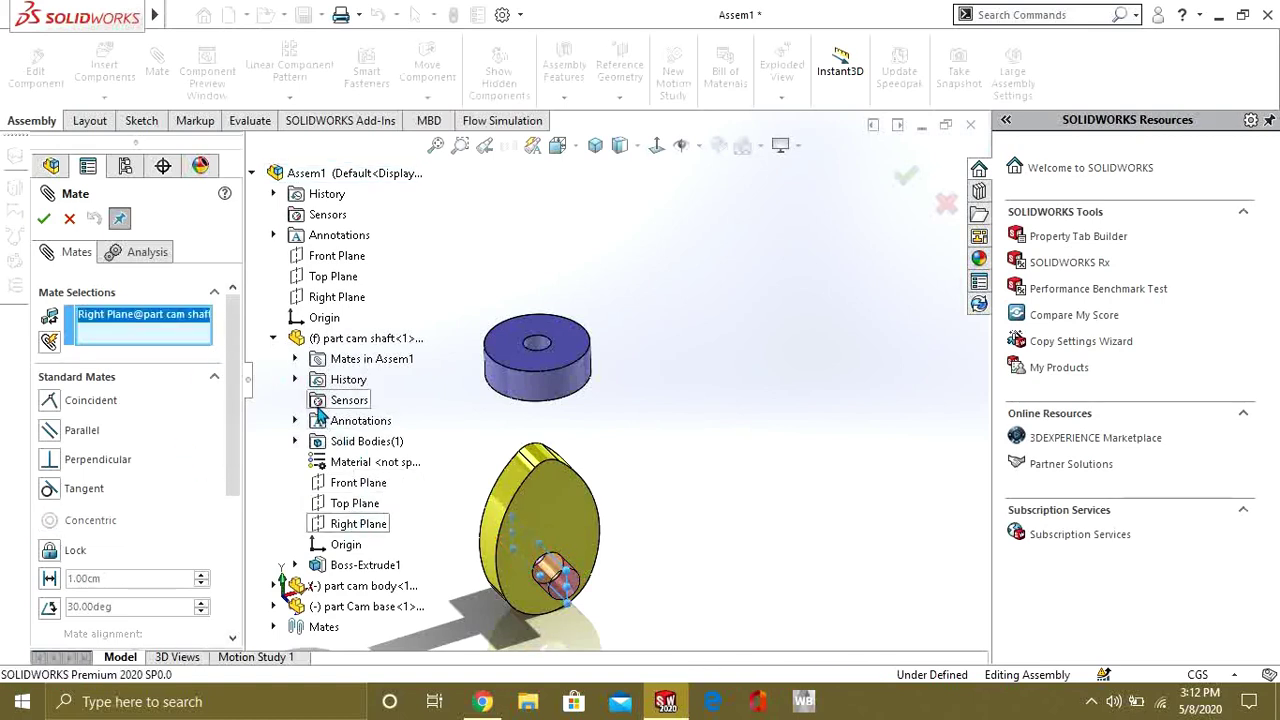
click(275, 339)
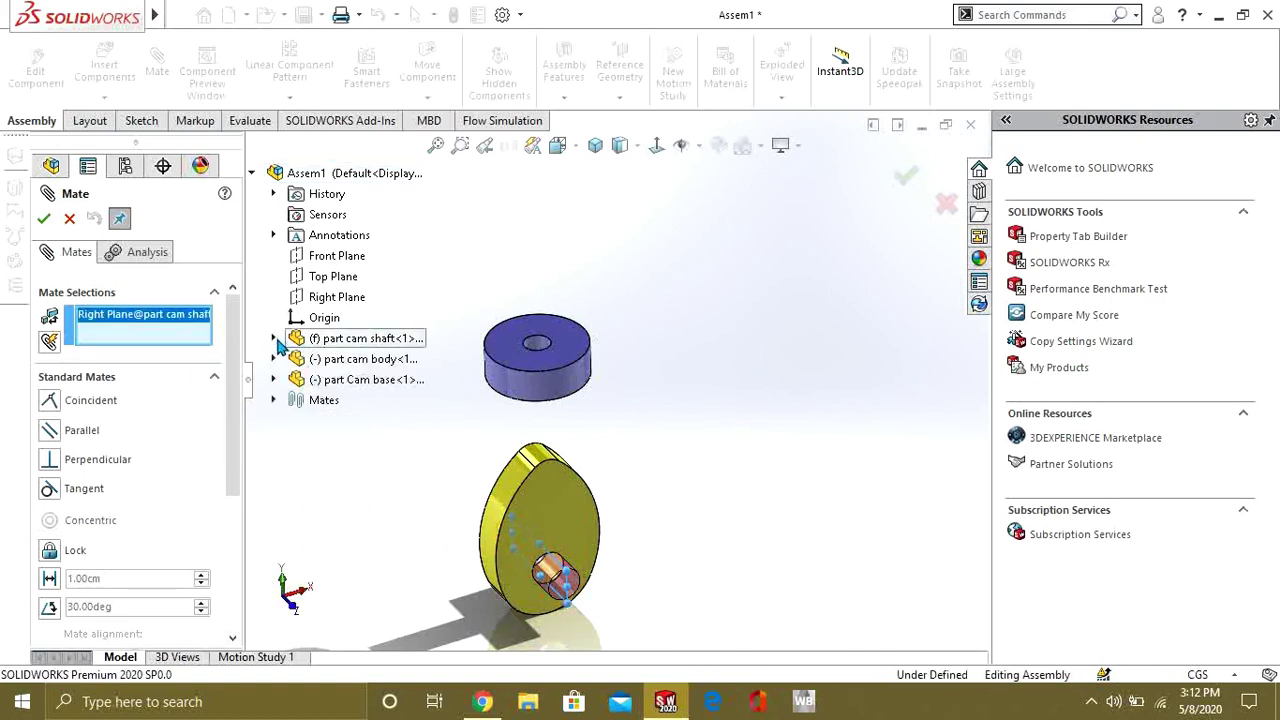
click(274, 380)
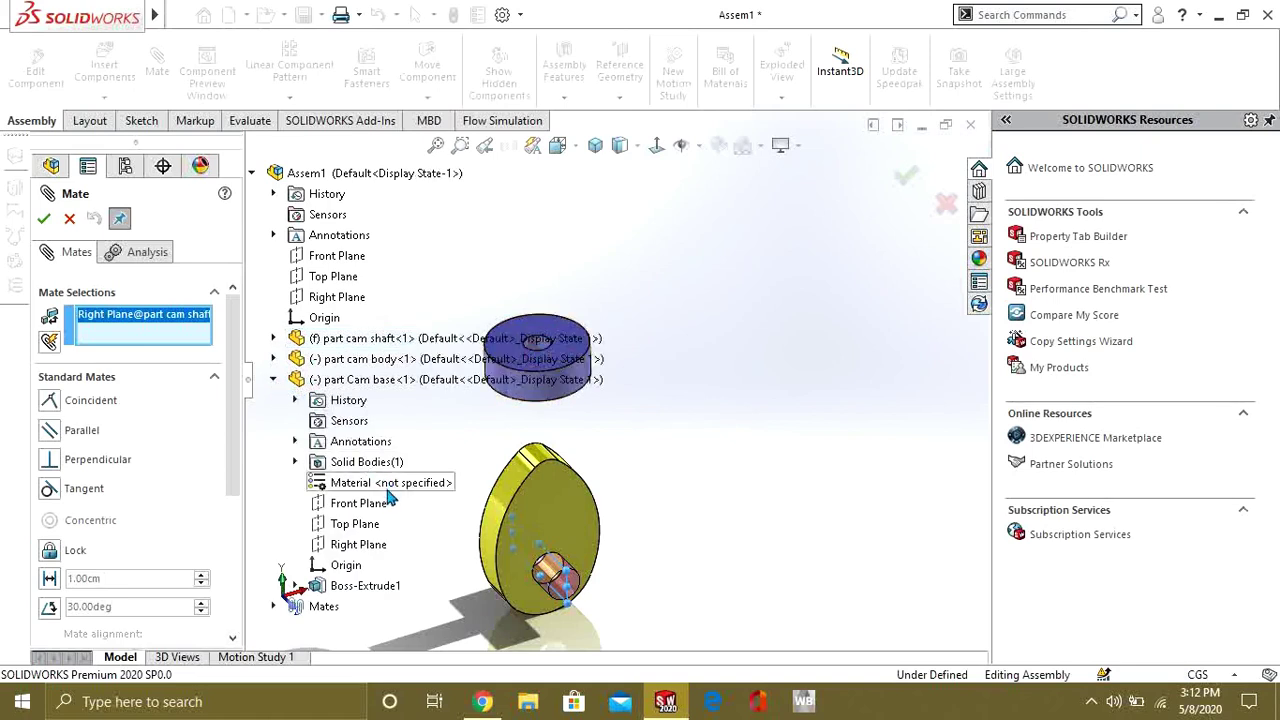
click(360, 544)
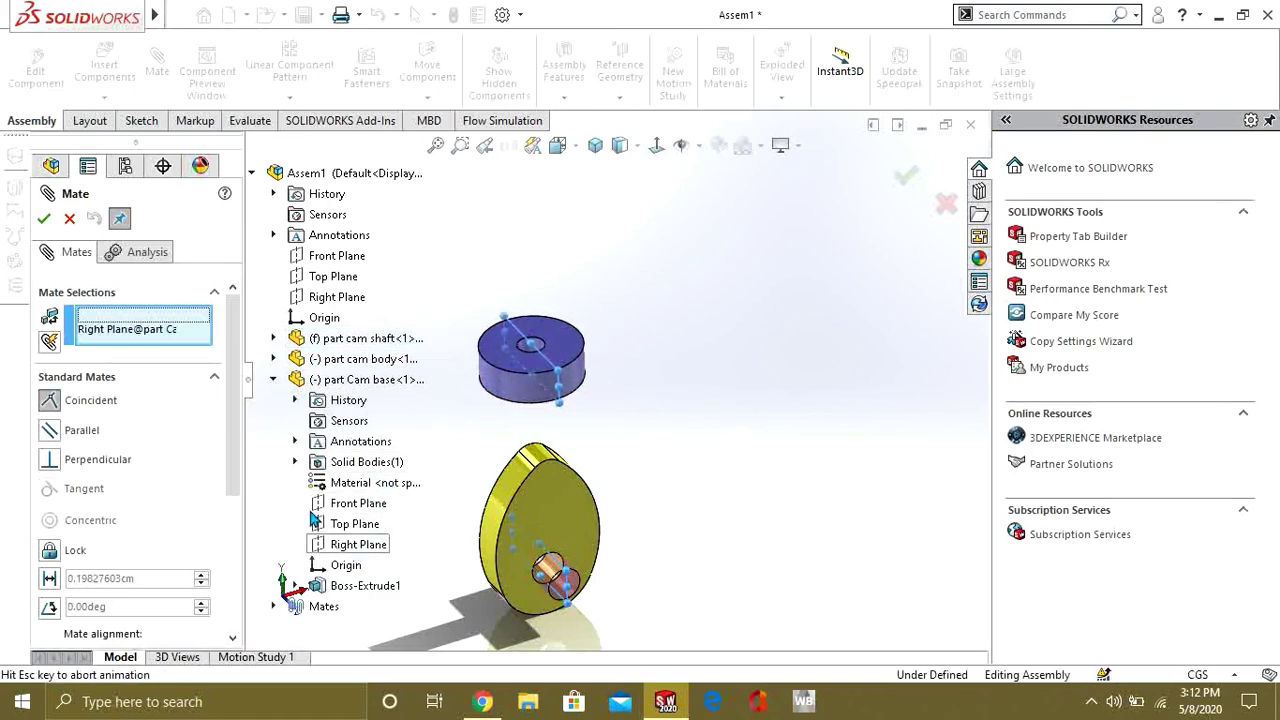
click(45, 219)
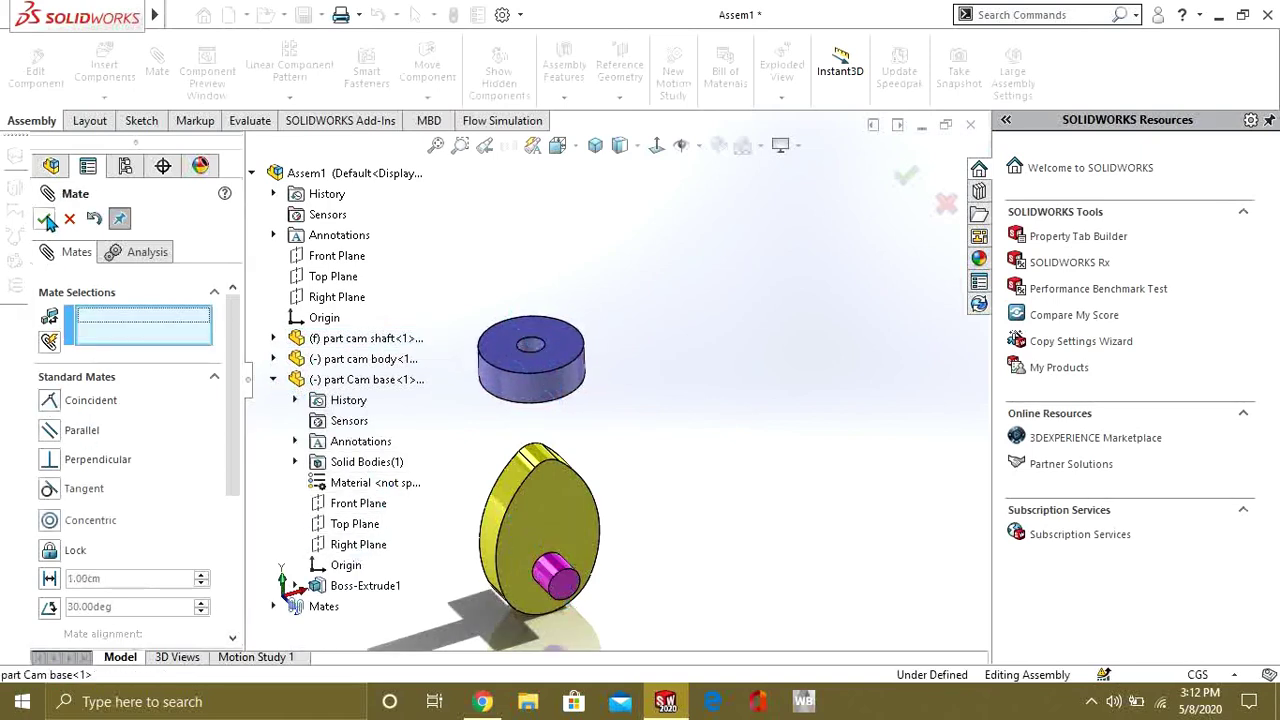
Add a Coincident mate between the Front Planes of part Cam base and part cam shaft, and finish mating.
click(358, 503)
click(275, 341)
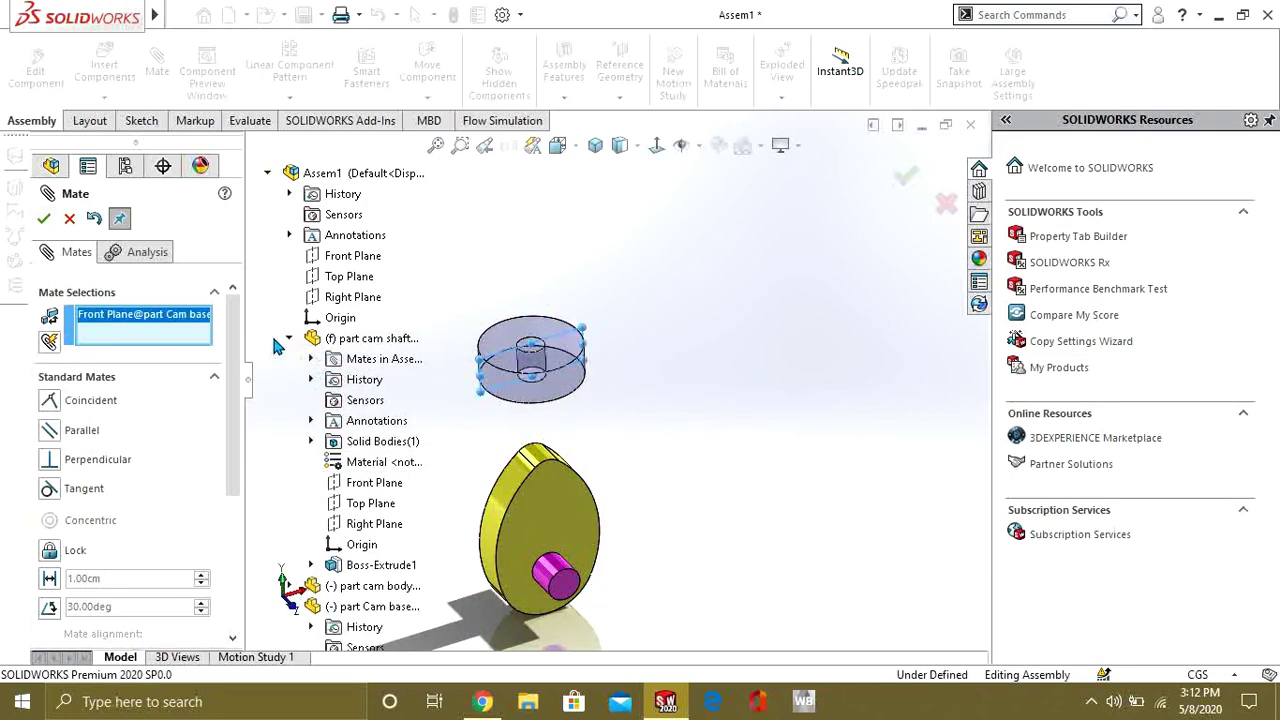
click(381, 485)
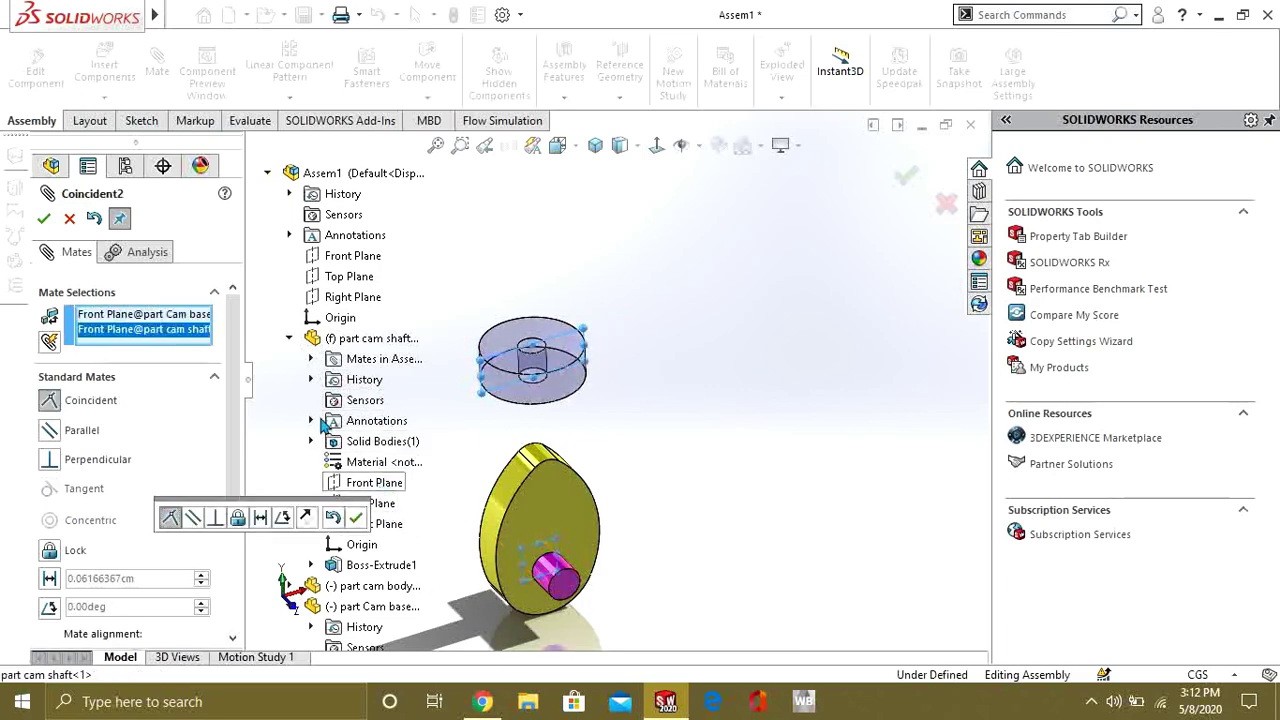
click(44, 222)
click(44, 222)
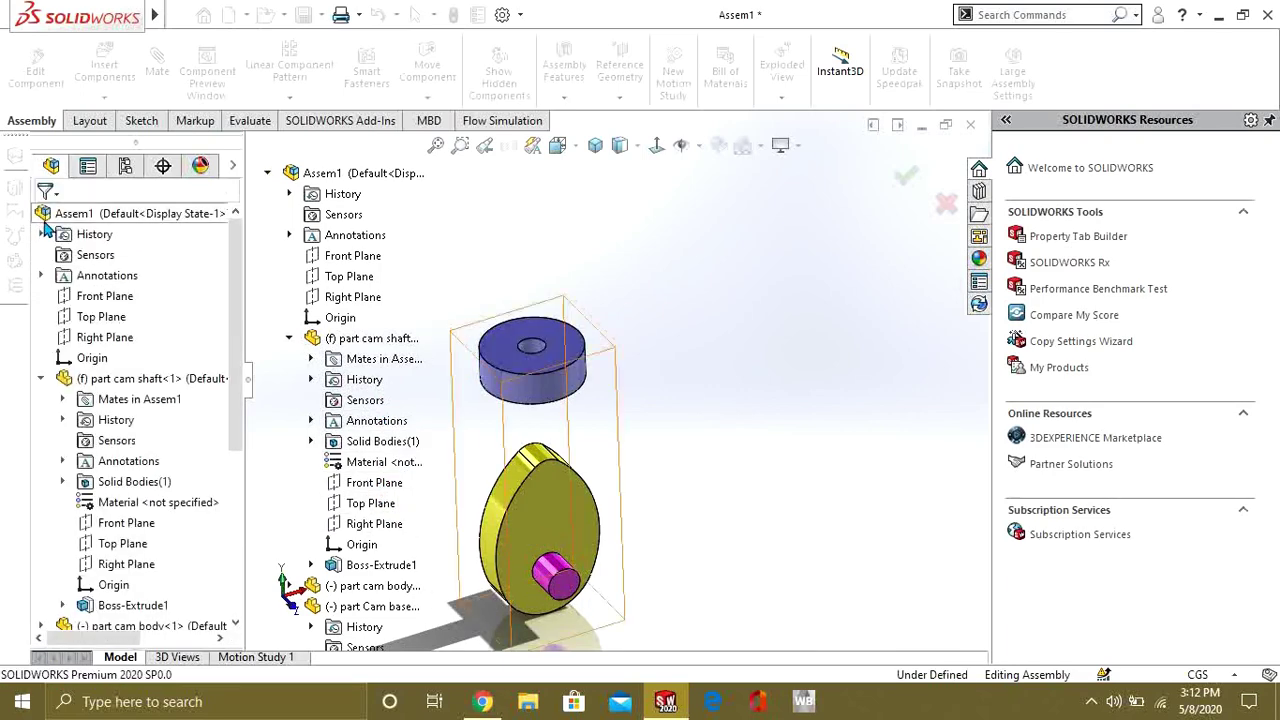
Move the cam base vertically above the cam body to test its remaining freedom.
middle_drag(623, 357, 590, 405)
drag(578, 358, 593, 250)
key(Escape)
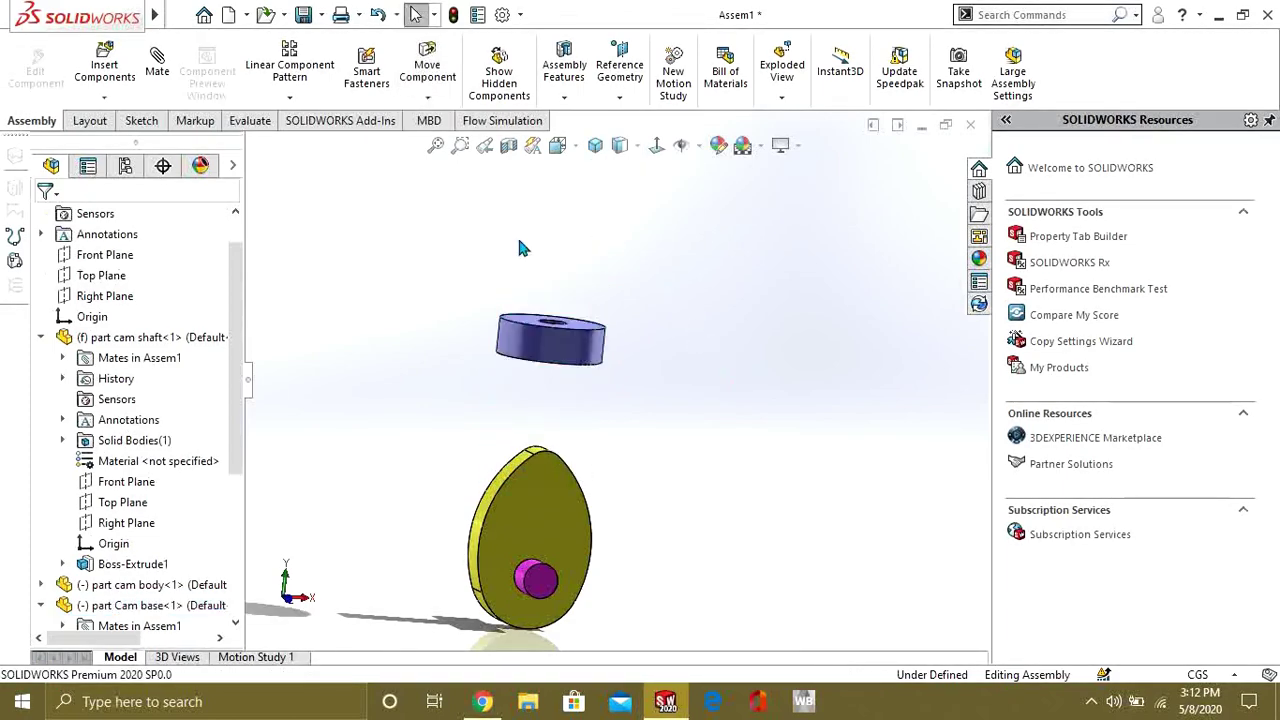
Insert part cam piston from the Cam and Follower folder and place it freely beside the cam body and base.
click(104, 66)
scroll(490, 363, down, 6)
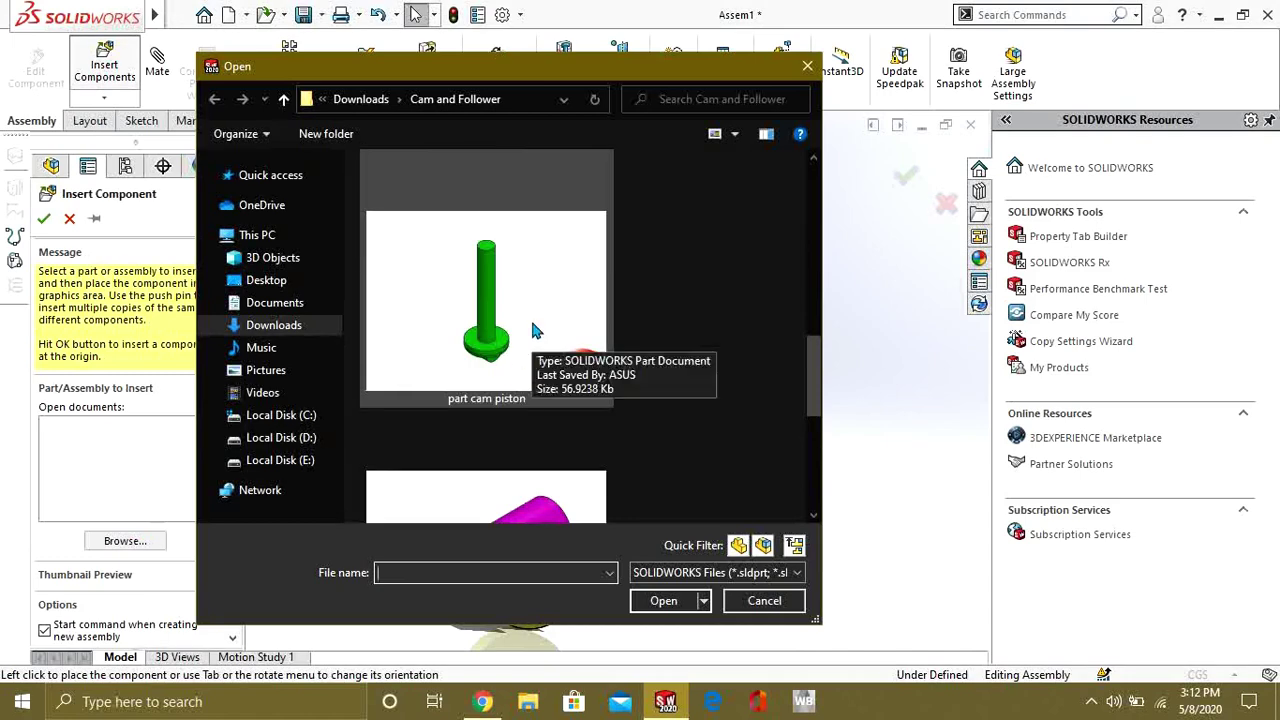
click(530, 317)
click(660, 601)
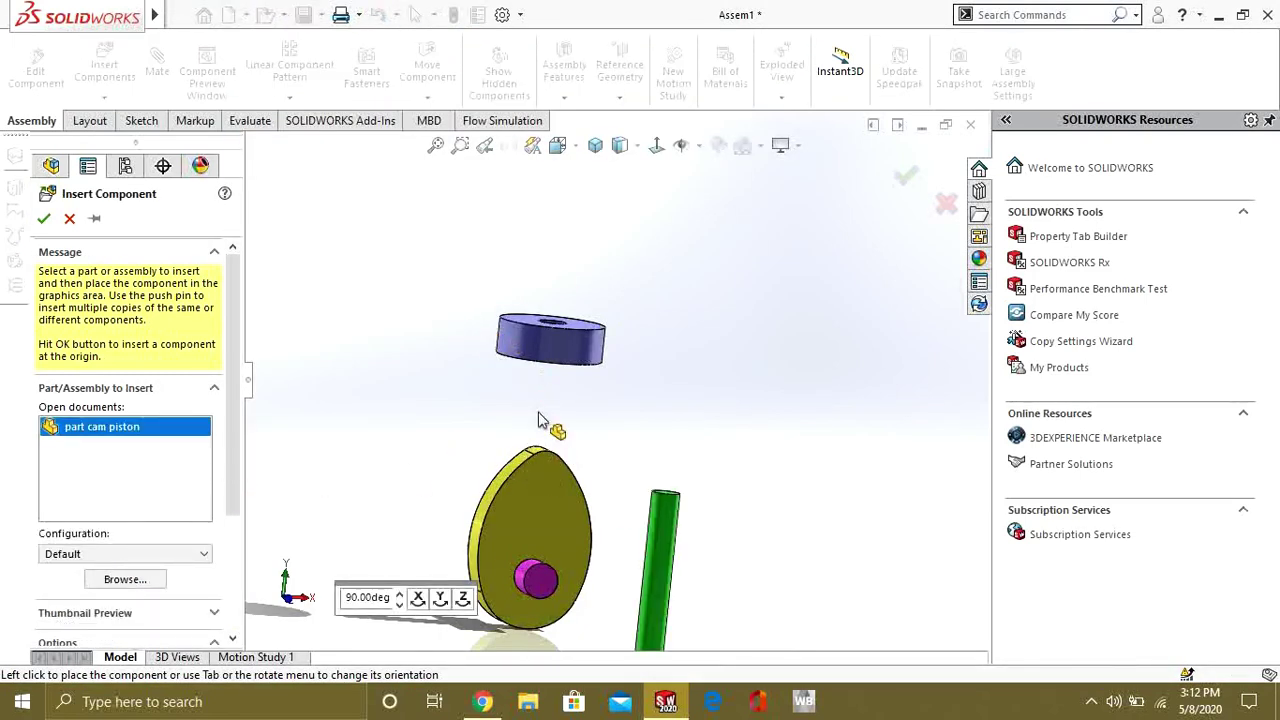
click(638, 455)
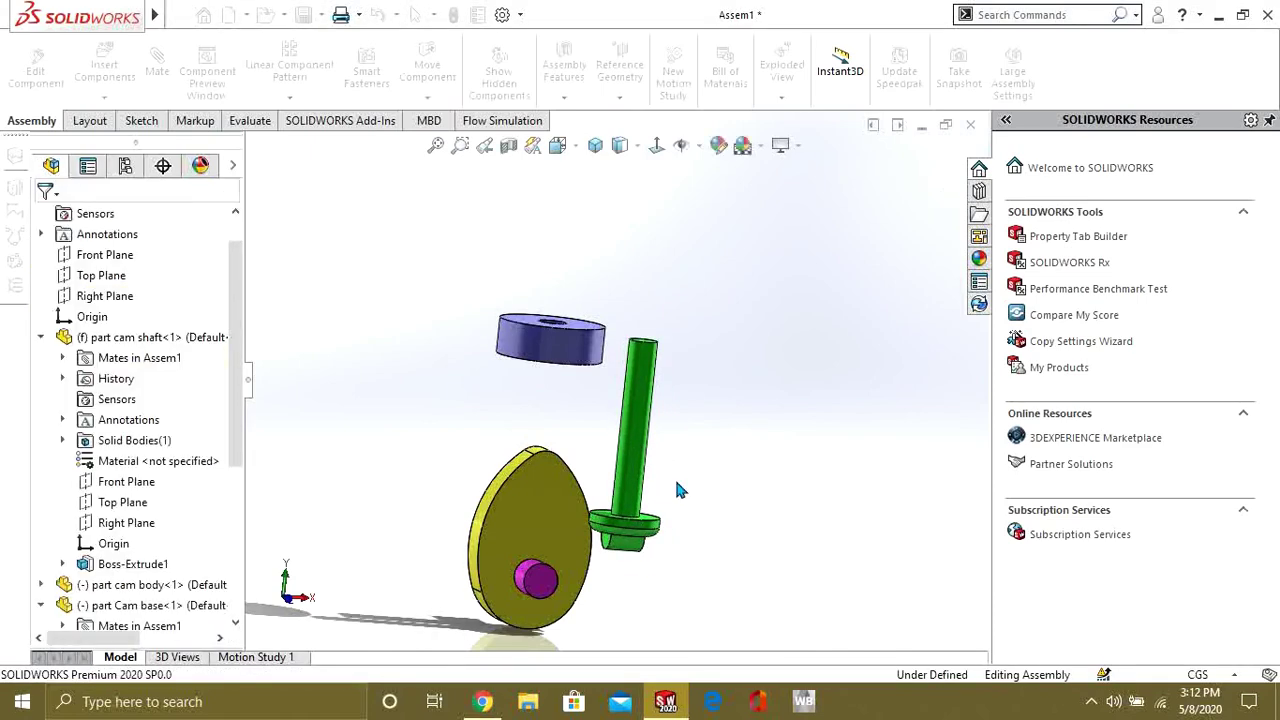
Add a Concentric mate between the piston rod's cylindrical face and the hole in the cam base.
middle_drag(677, 490, 630, 410)
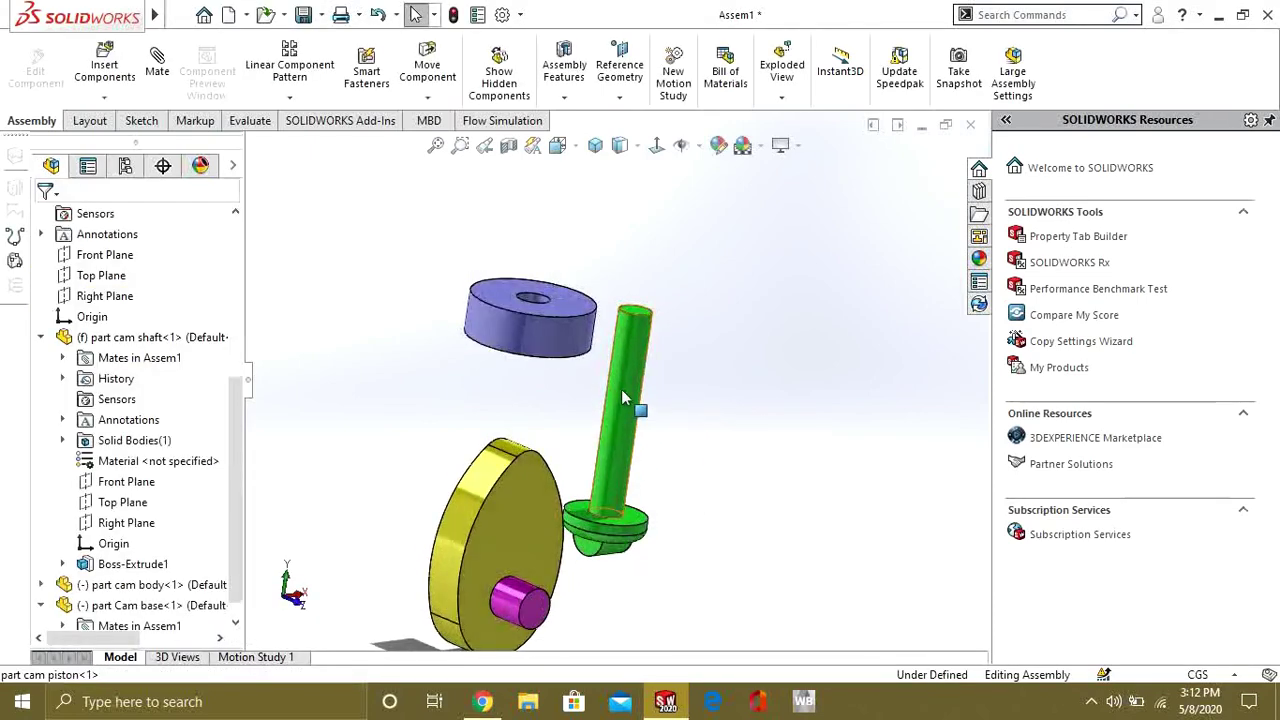
click(622, 398)
scroll(535, 302, down, 4)
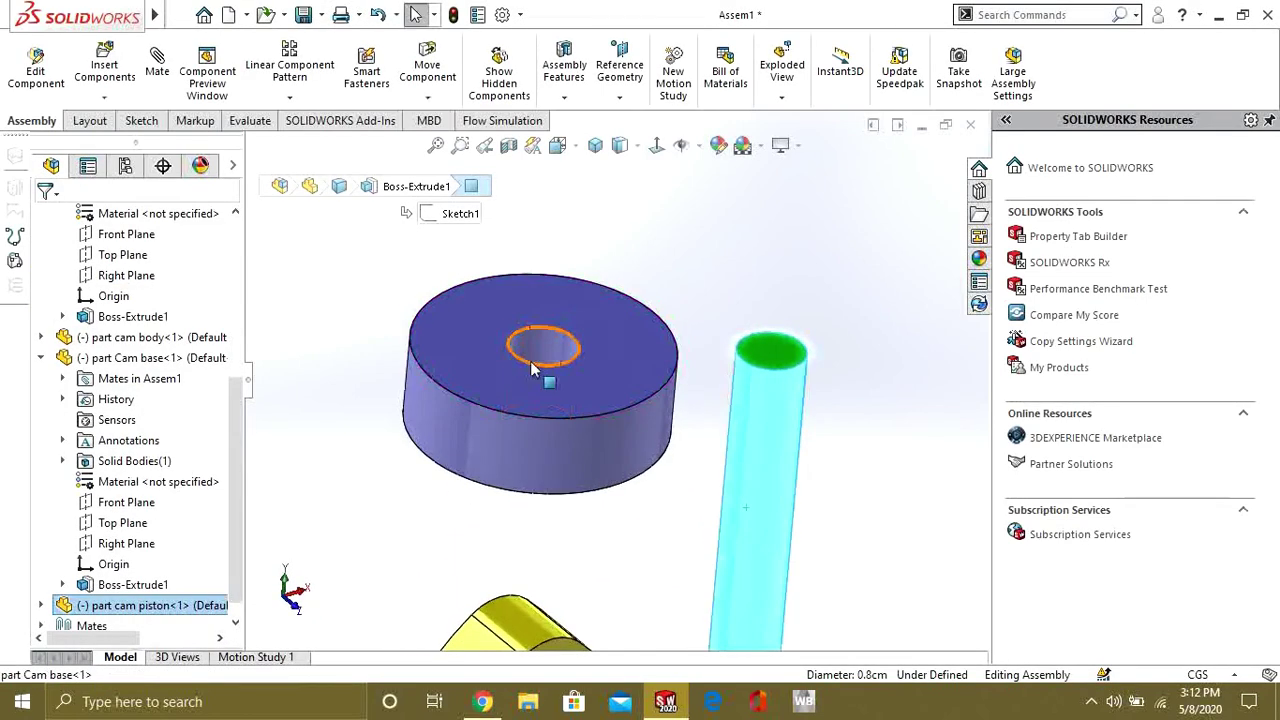
ctrl+click(540, 354)
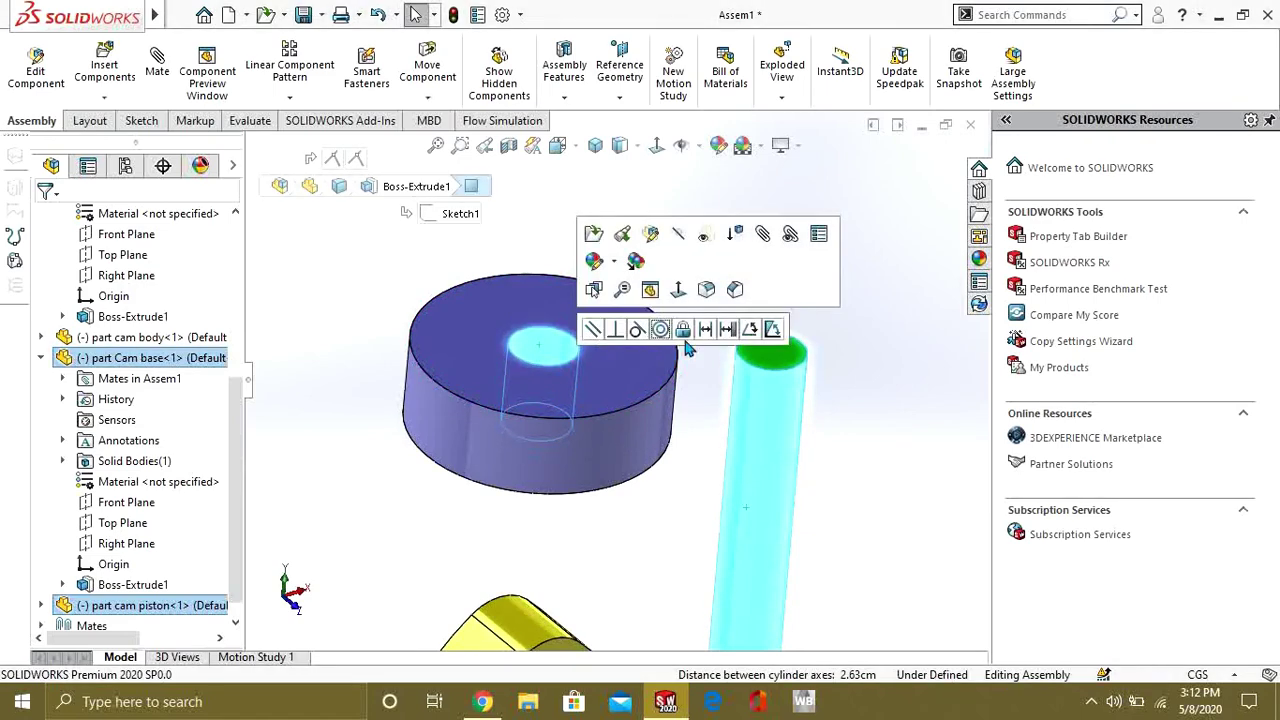
click(662, 330)
click(760, 485)
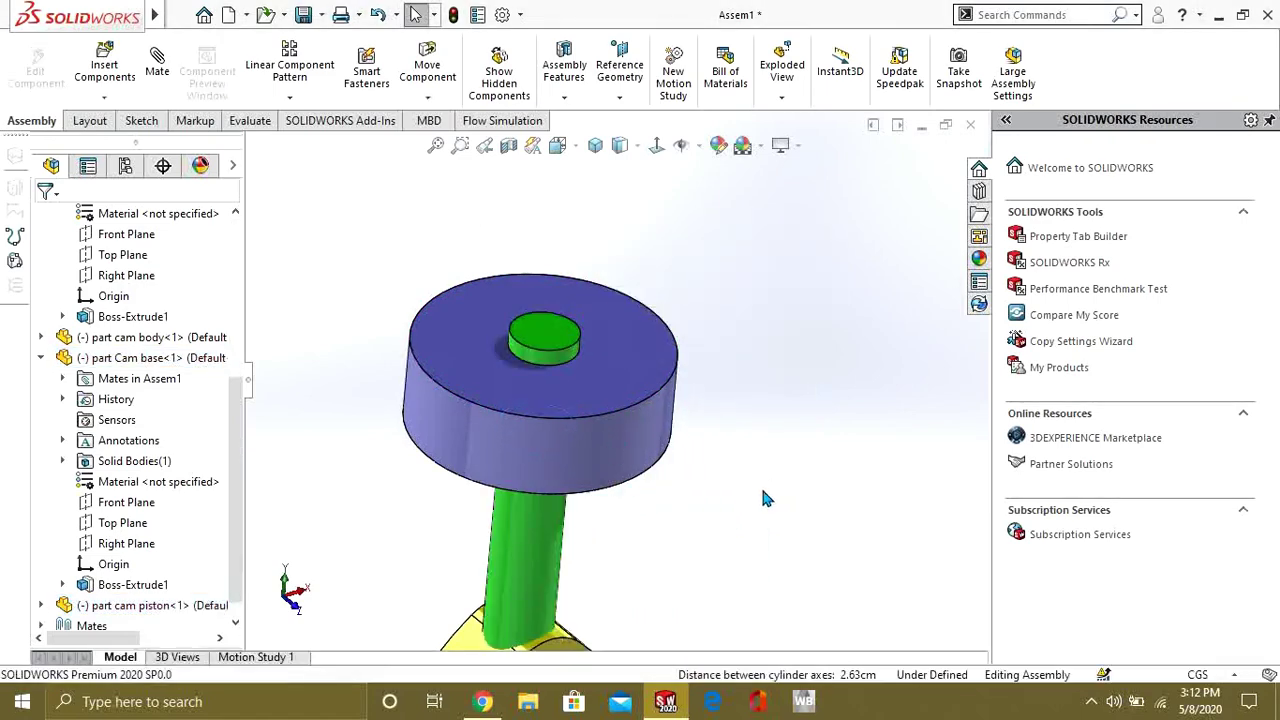
Slide the piston upward through the base's hole so its follower end sits above the cam body.
scroll(700, 475, up, 3)
scroll(619, 465, up, 2)
drag(576, 470, 582, 271)
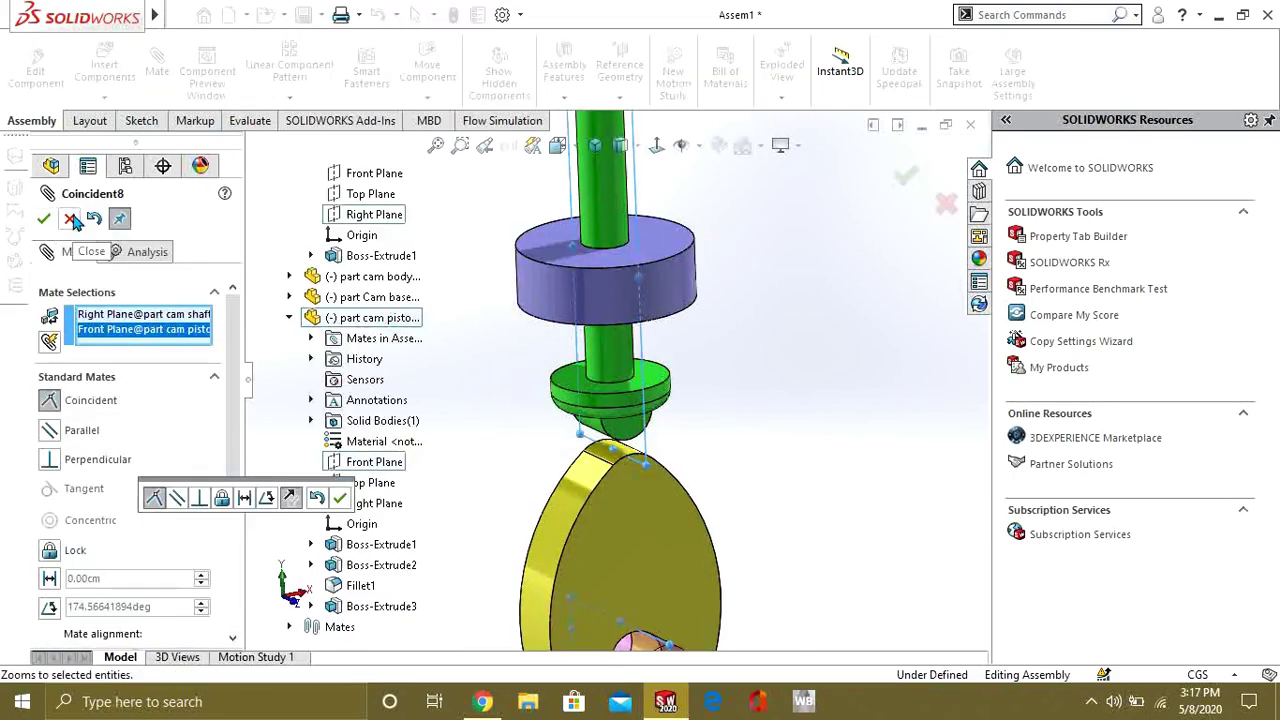
Cancel the pending Coincident mate on the piston and shift the piston slightly along its axis above the cam.
click(72, 220)
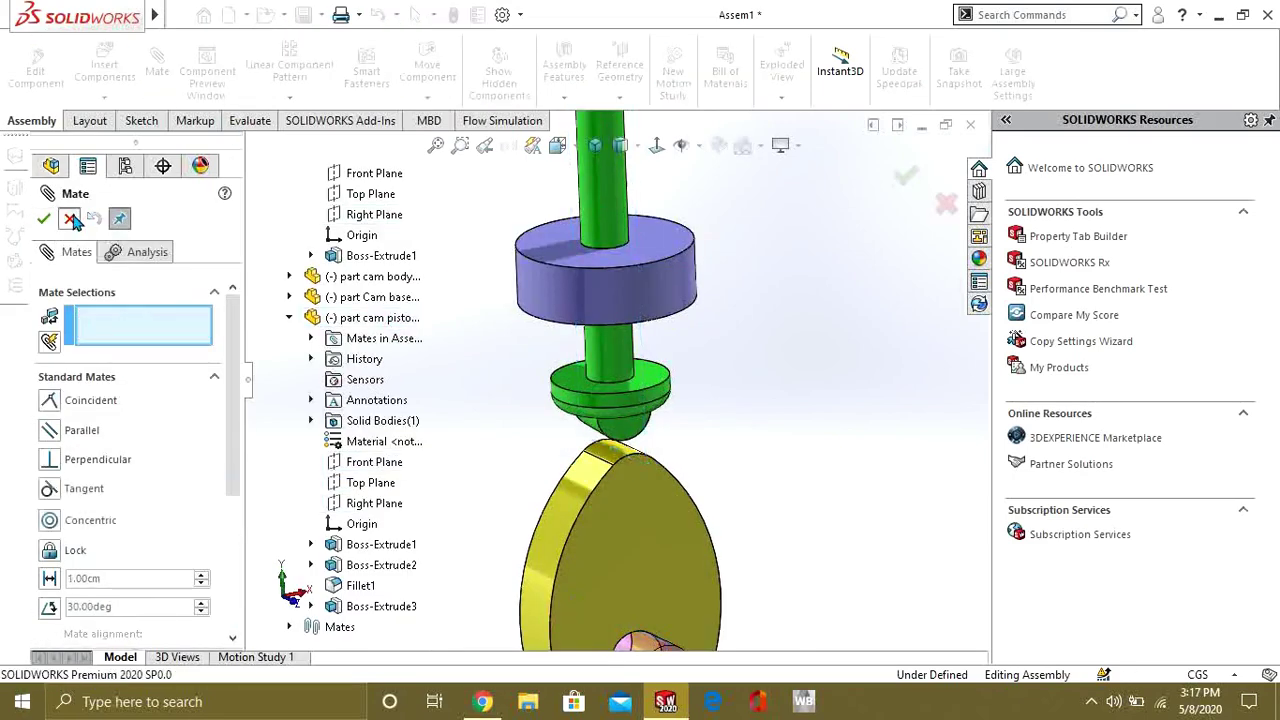
click(72, 220)
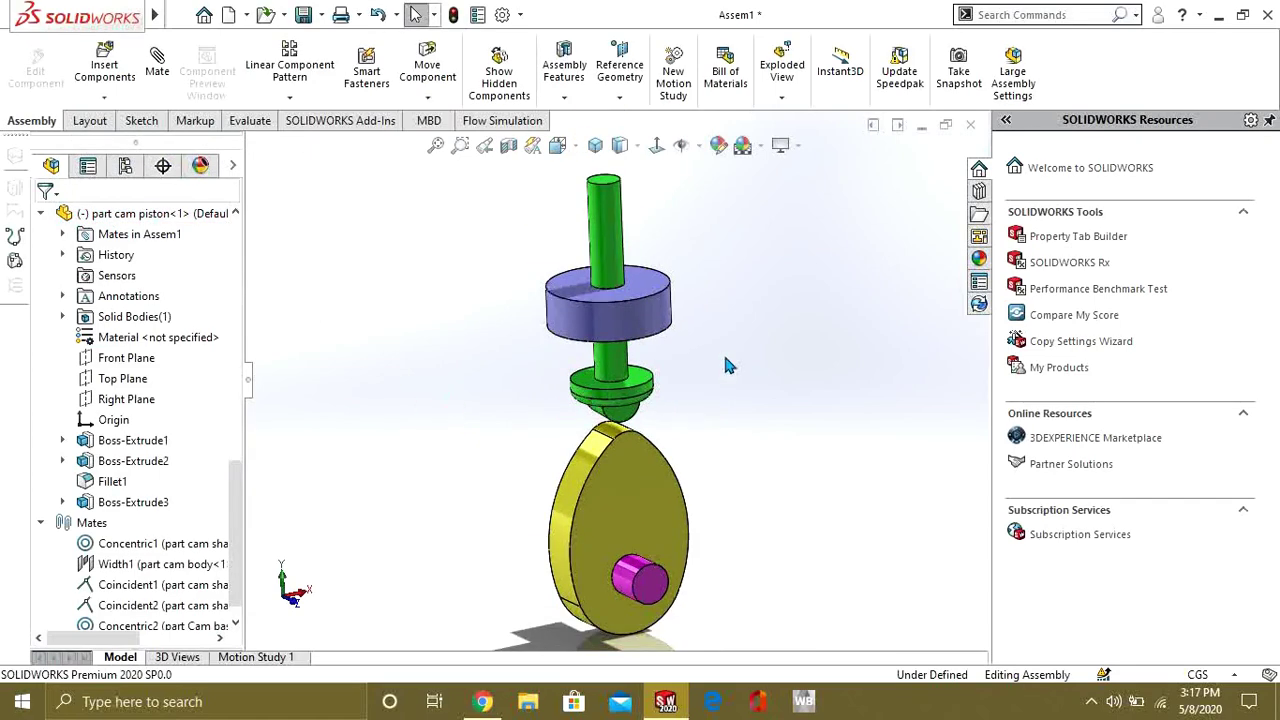
middle_drag(640, 325, 716, 360)
drag(652, 386, 659, 356)
middle_drag(662, 372, 693, 400)
Clear the stray edge selection and add a Coincident mate between the cam shaft's Right Plane and the piston's Front Plane.
click(163, 76)
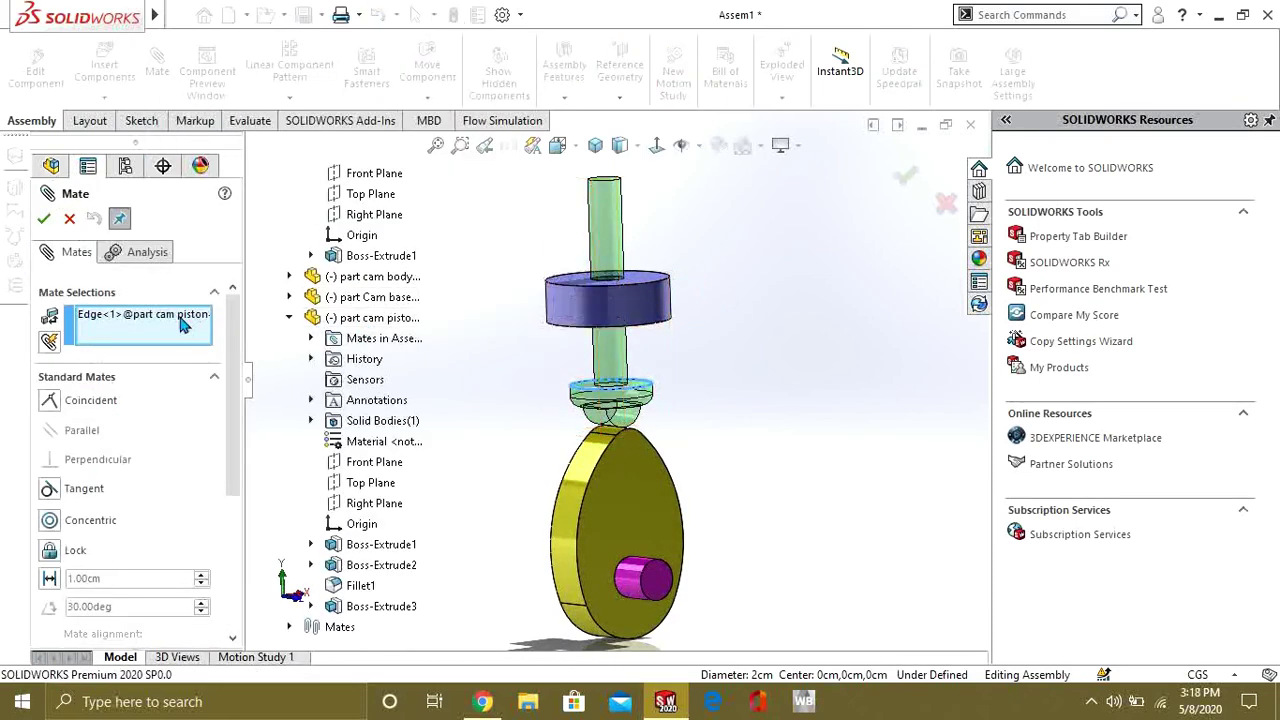
right_click(190, 322)
click(240, 329)
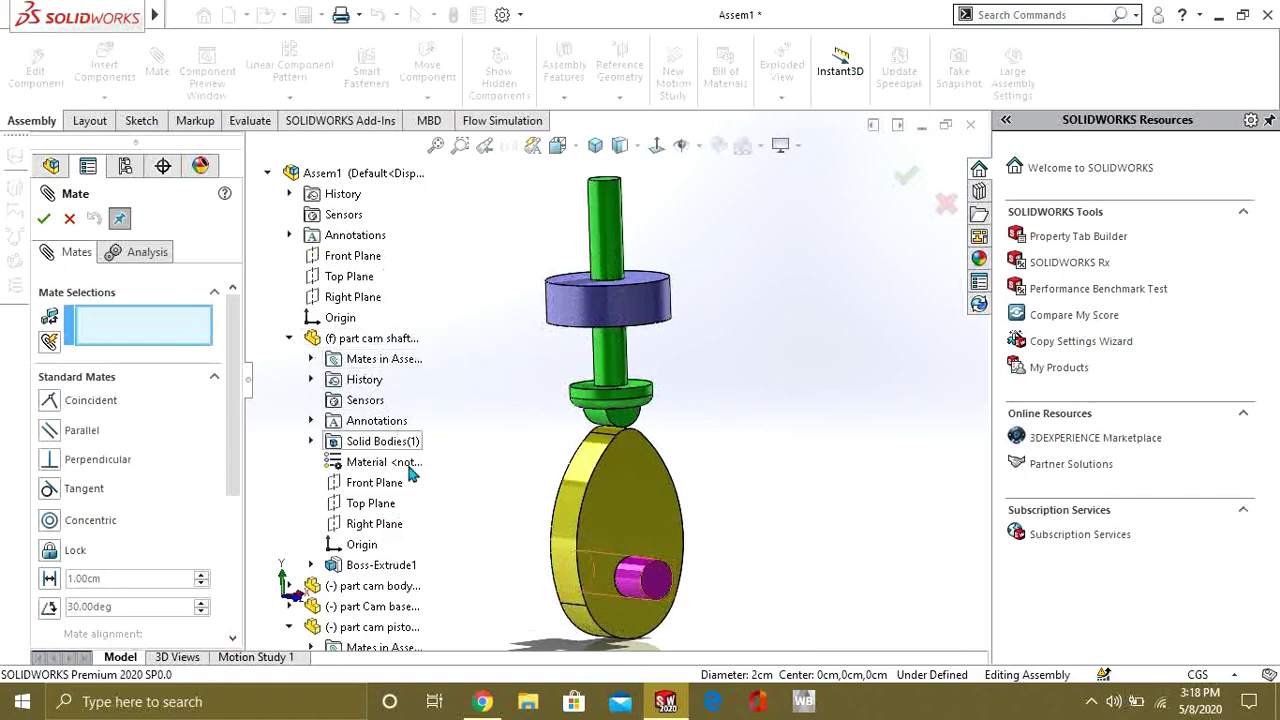
click(374, 523)
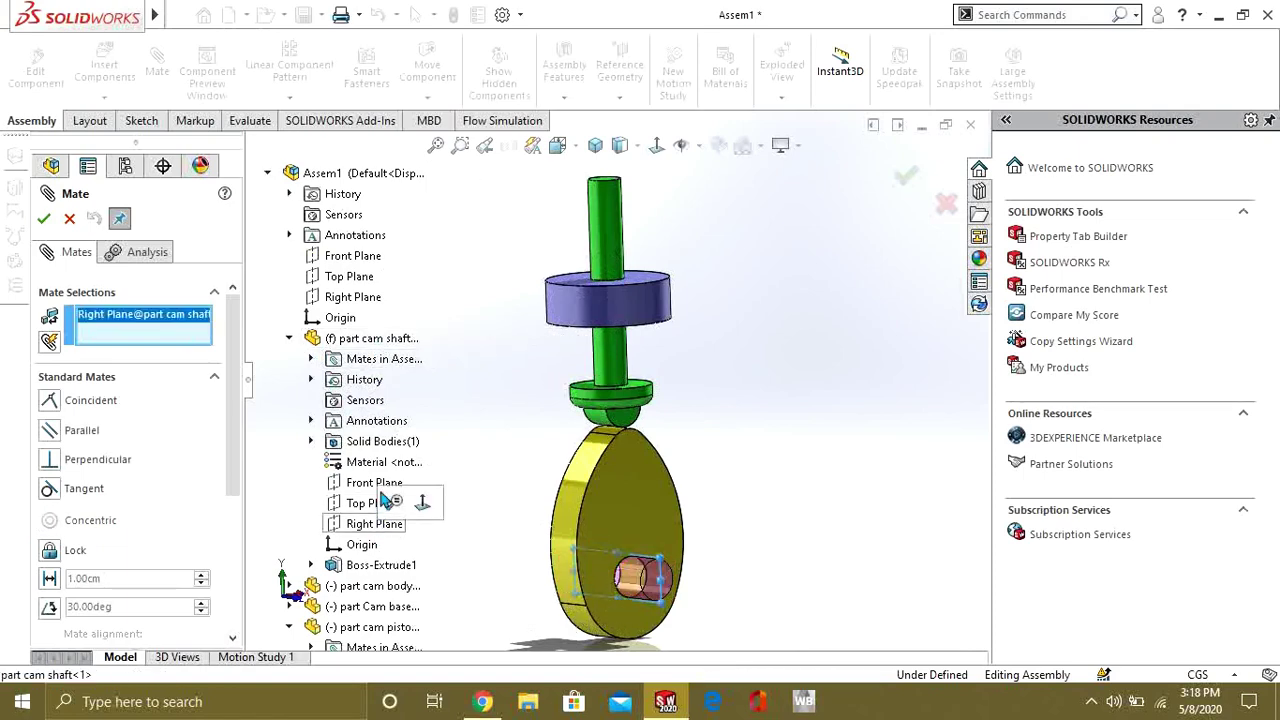
scroll(386, 495, down, 5)
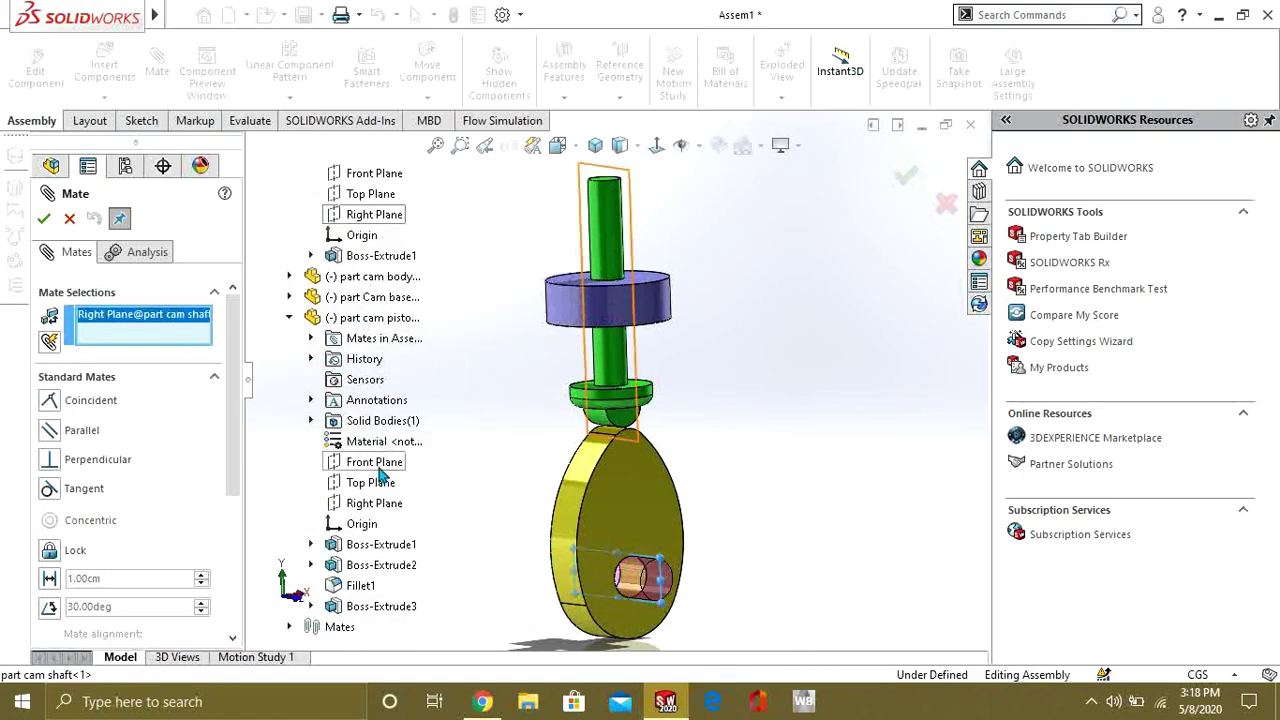
click(374, 462)
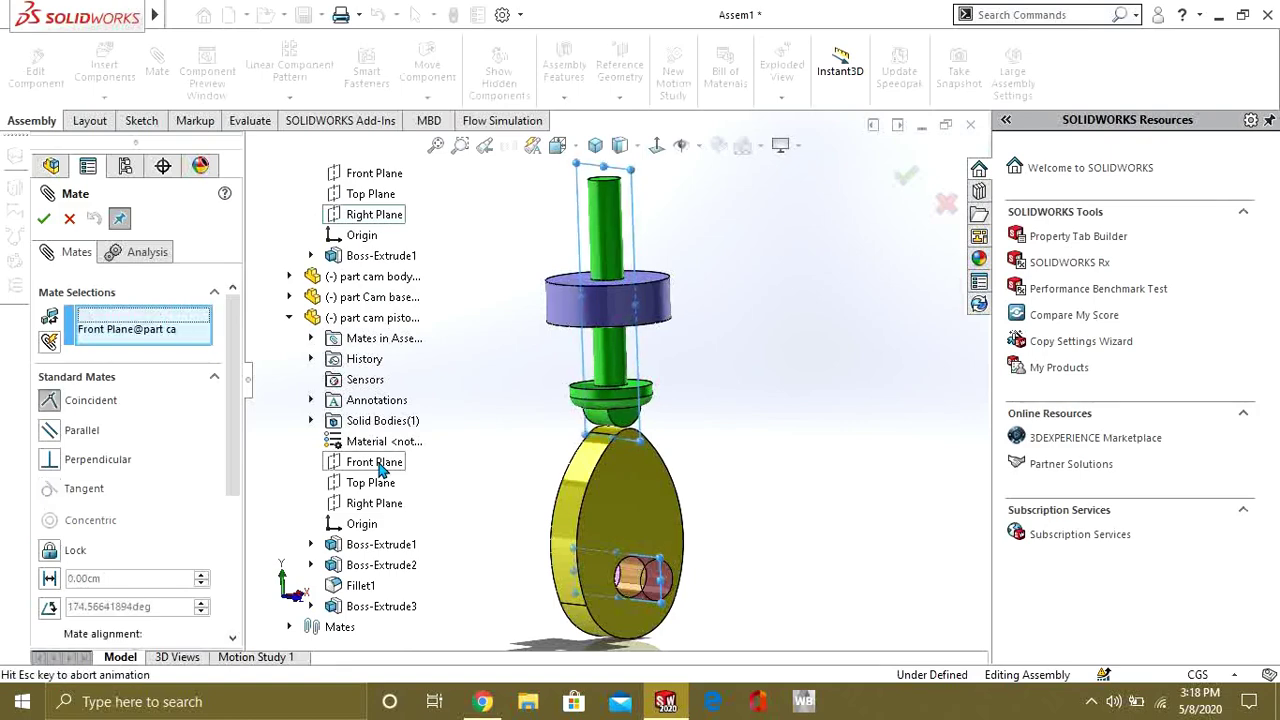
click(44, 220)
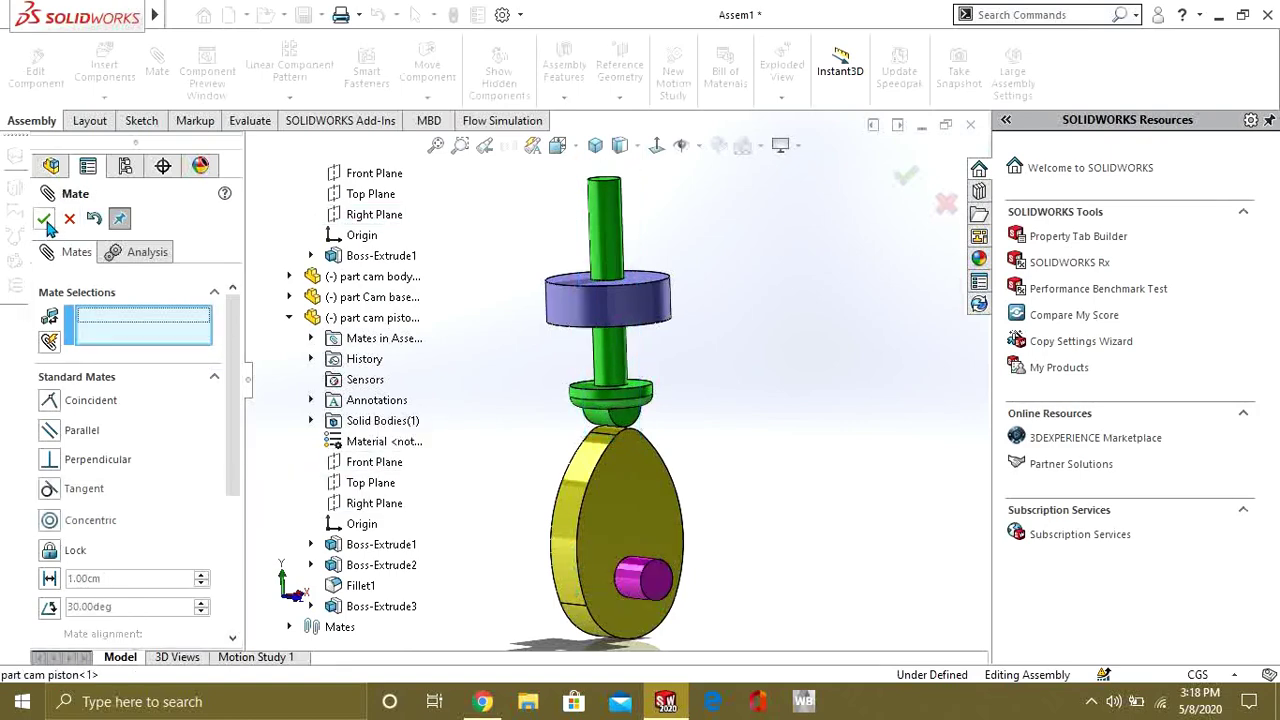
click(44, 220)
Add a mechanical Cam mate with the cam body's outer profile as the cam path and the piston's rounded tip as the cam follower.
scroll(560, 513, down, 5)
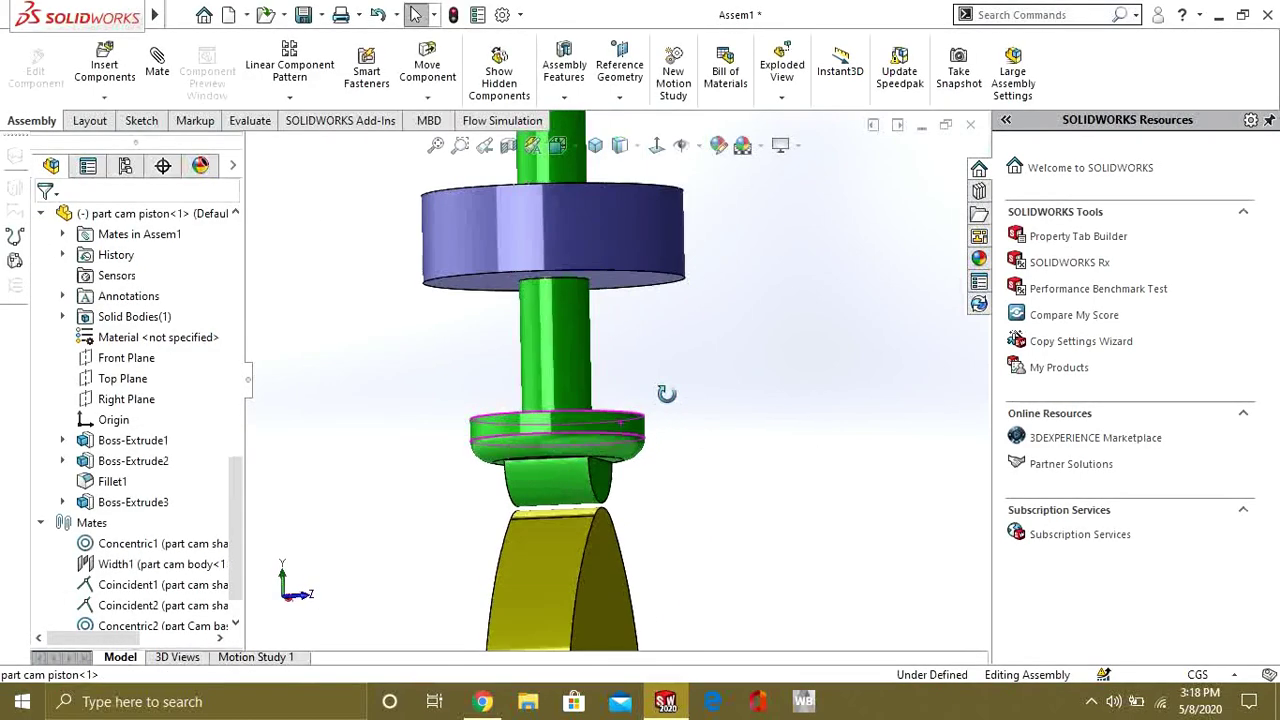
scroll(552, 546, up, 3)
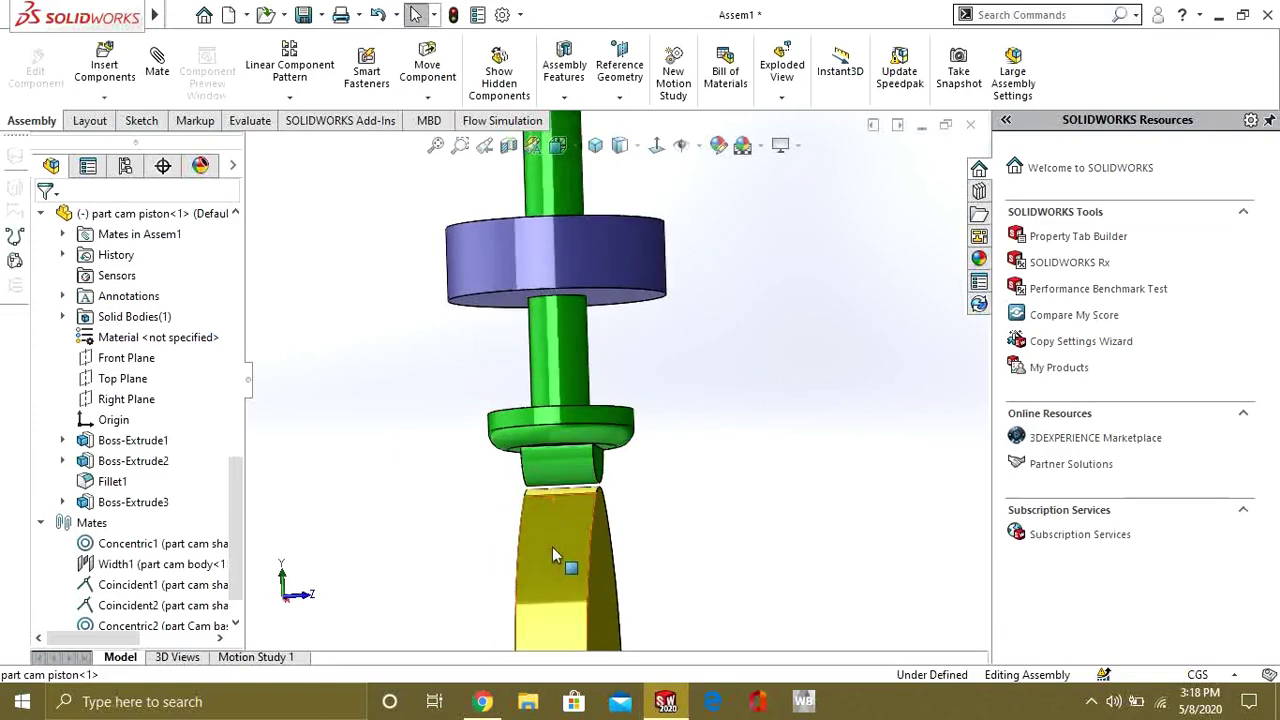
middle_drag(606, 506, 572, 532)
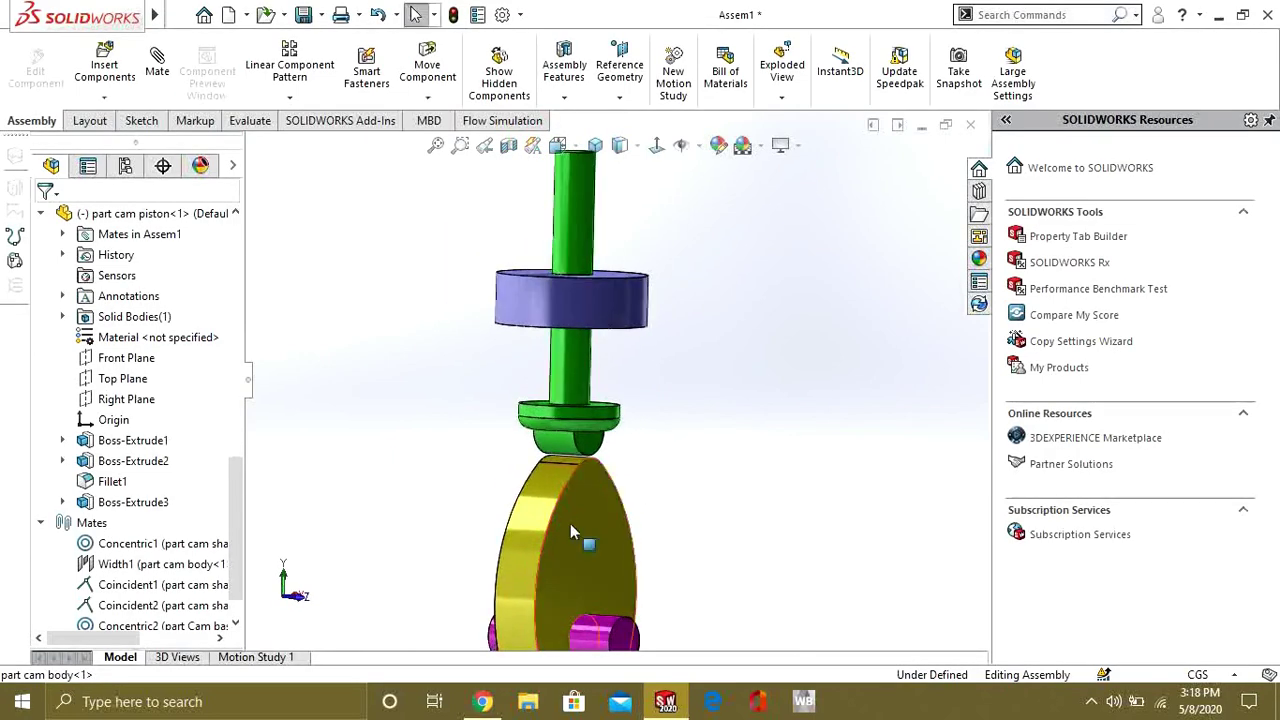
click(158, 68)
click(216, 293)
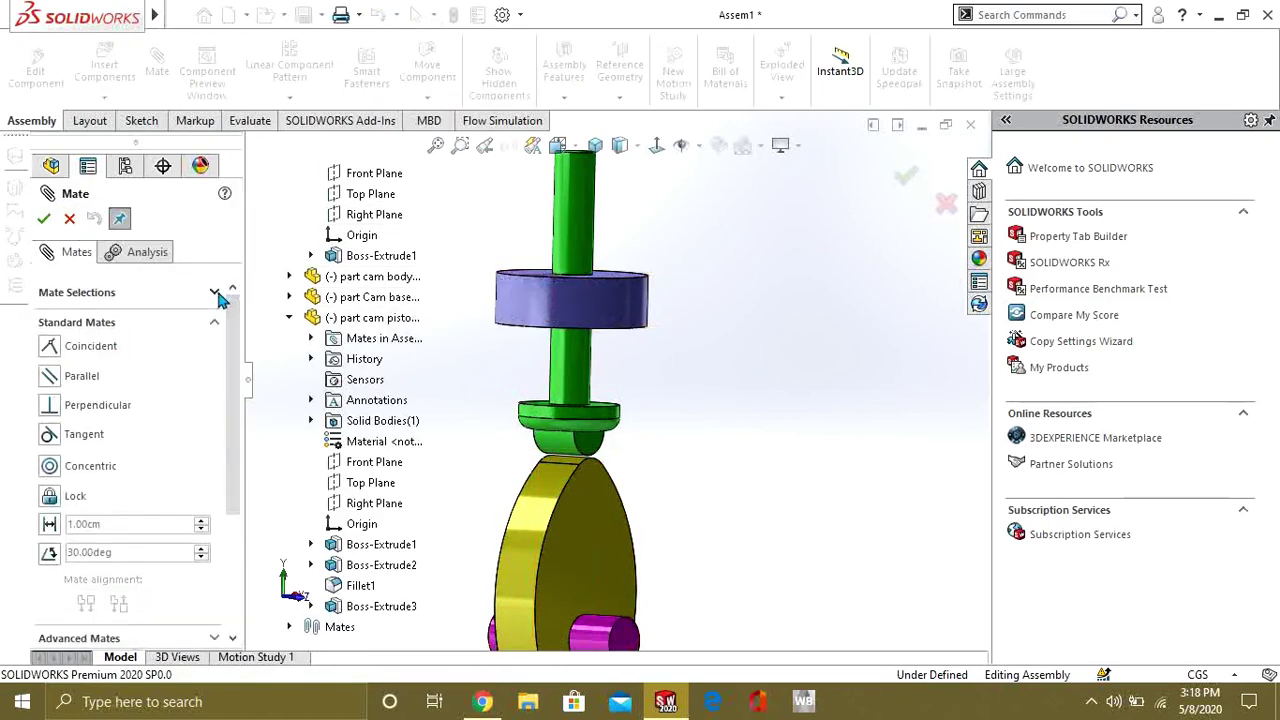
click(213, 321)
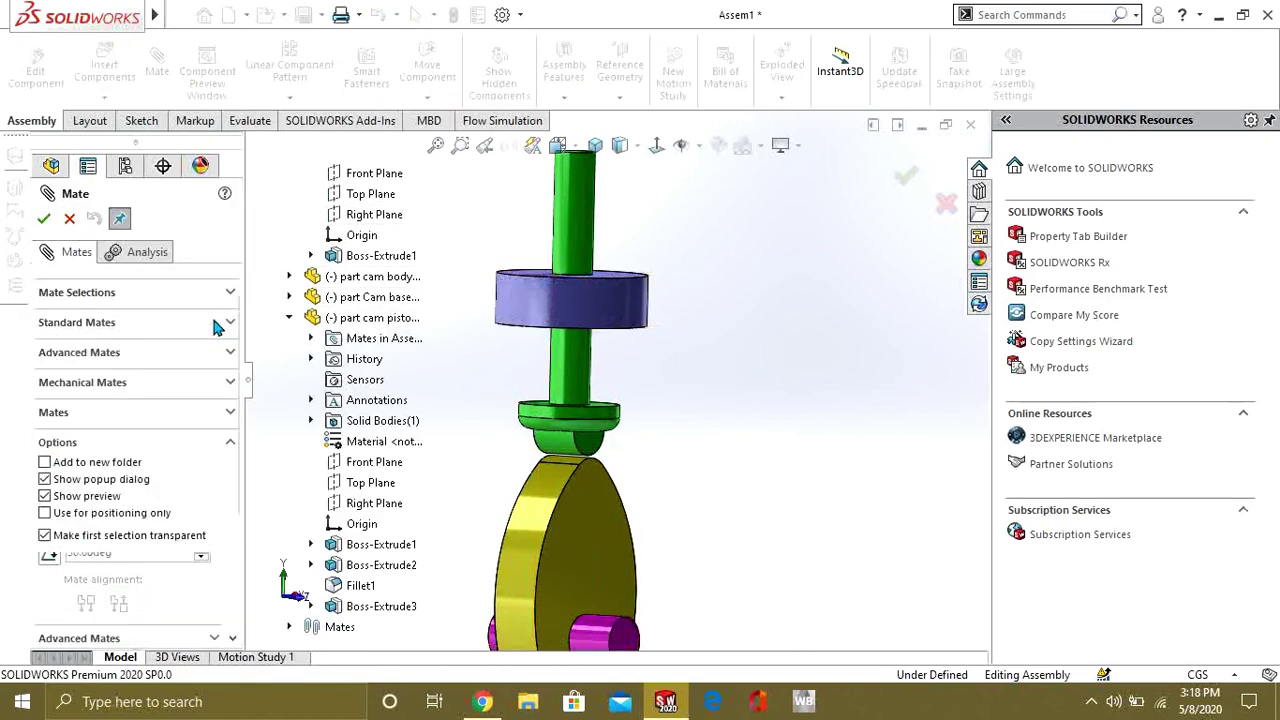
click(228, 384)
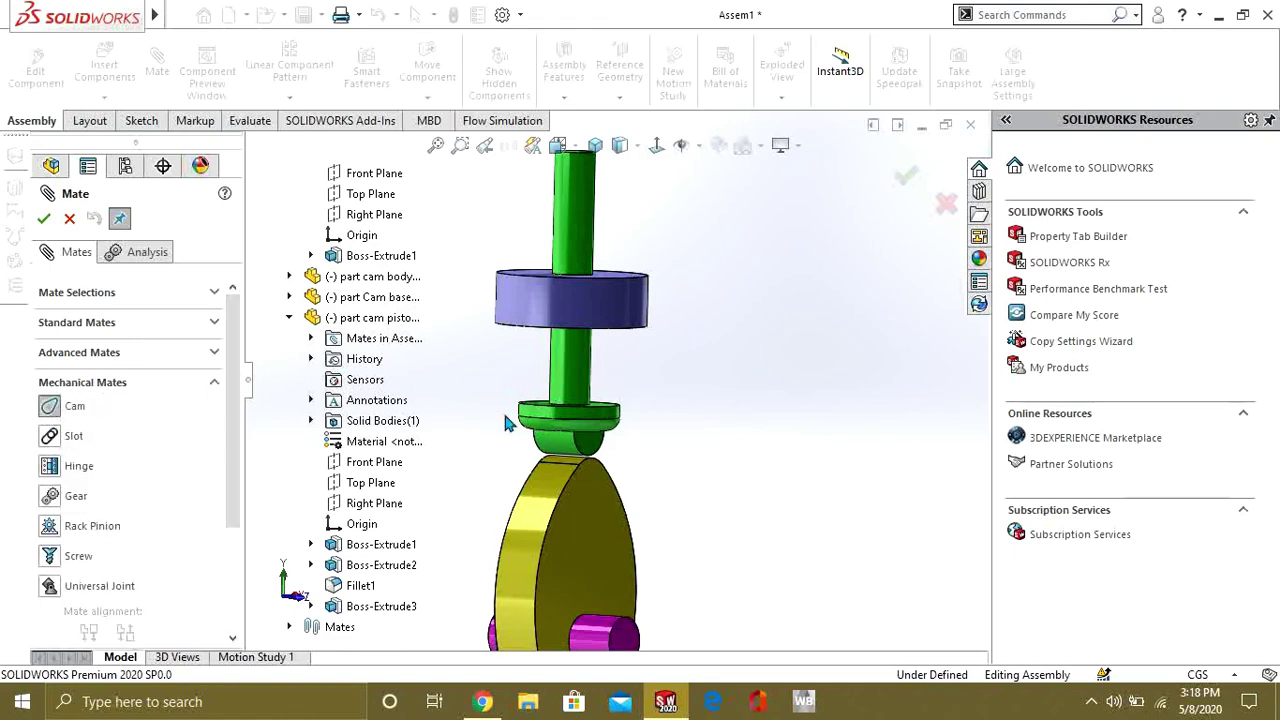
scroll(511, 426, down, 4)
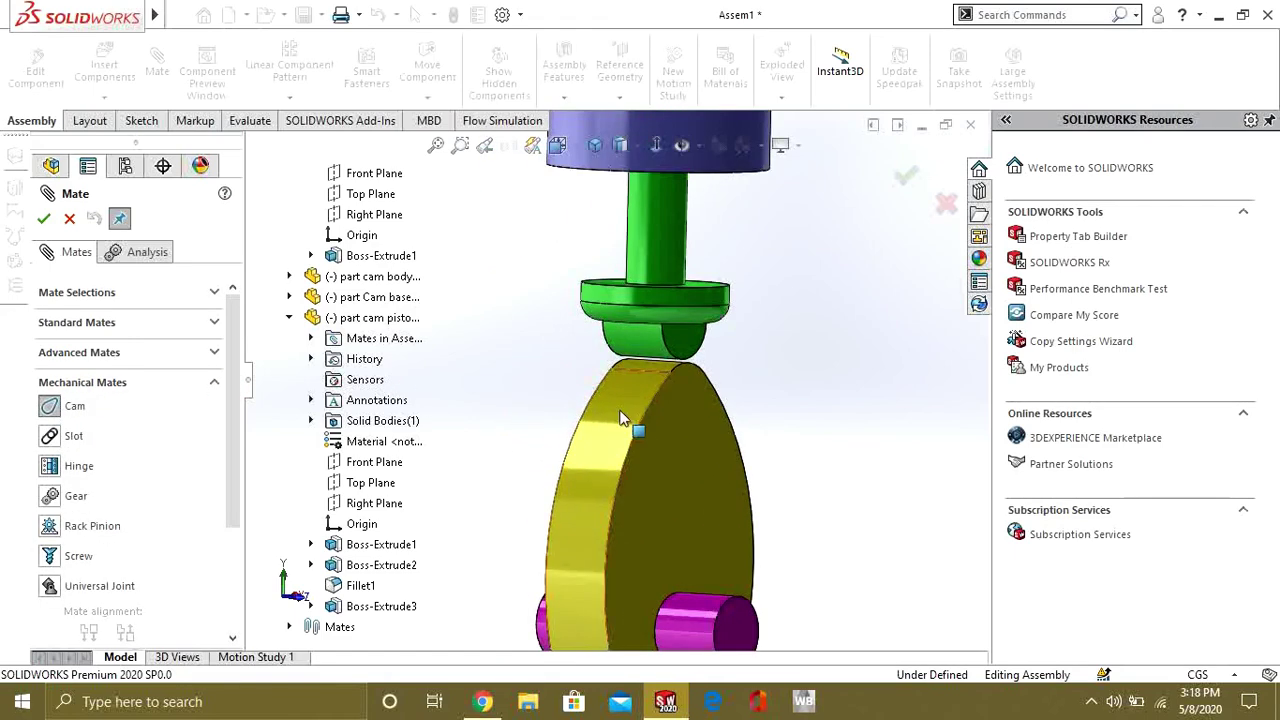
scroll(642, 372, up, 2)
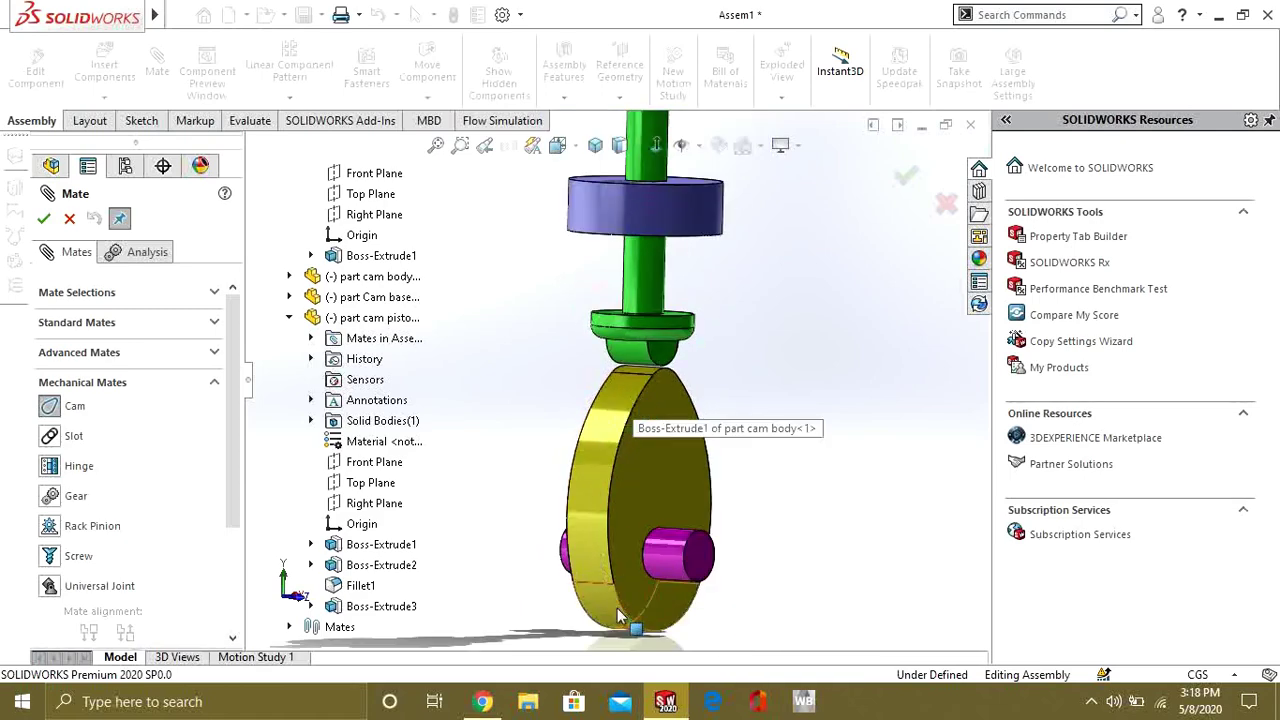
click(629, 388)
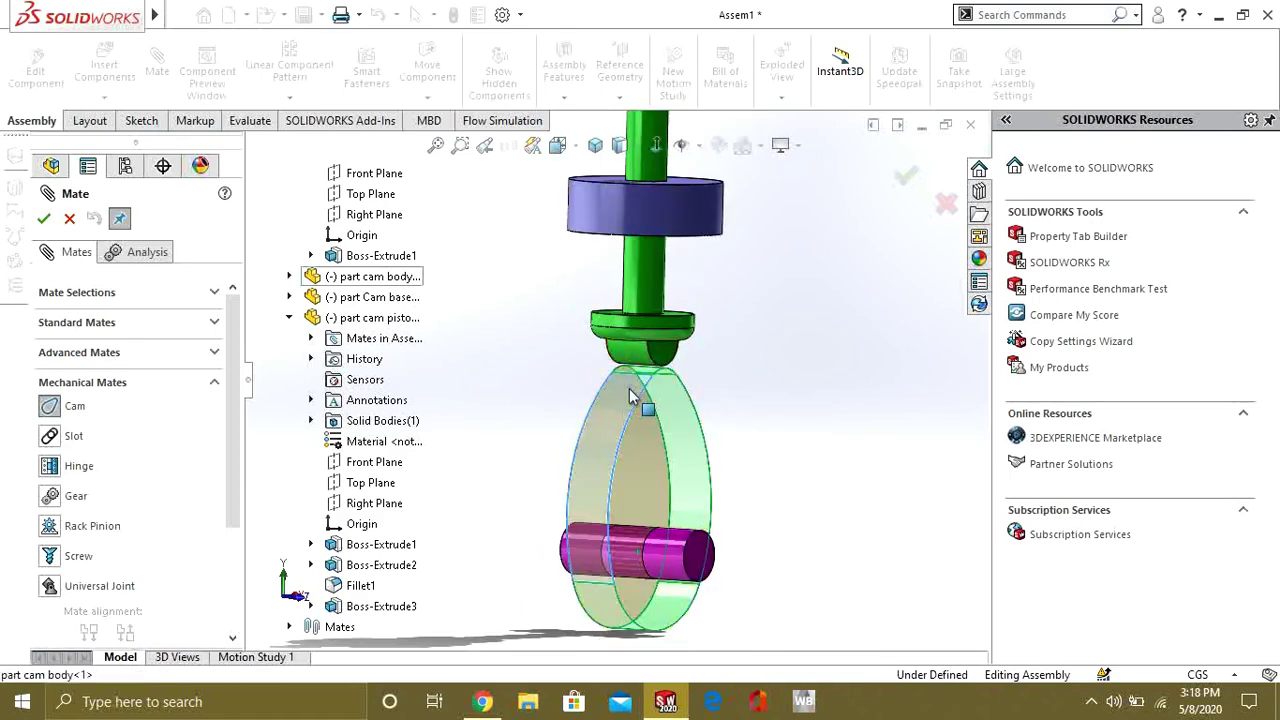
mouse_move(636, 385)
middle_down()
mouse_move(740, 426)
mouse_move(677, 371)
mouse_move(643, 374)
middle_up()
scroll(625, 356, down, 2)
click(643, 374)
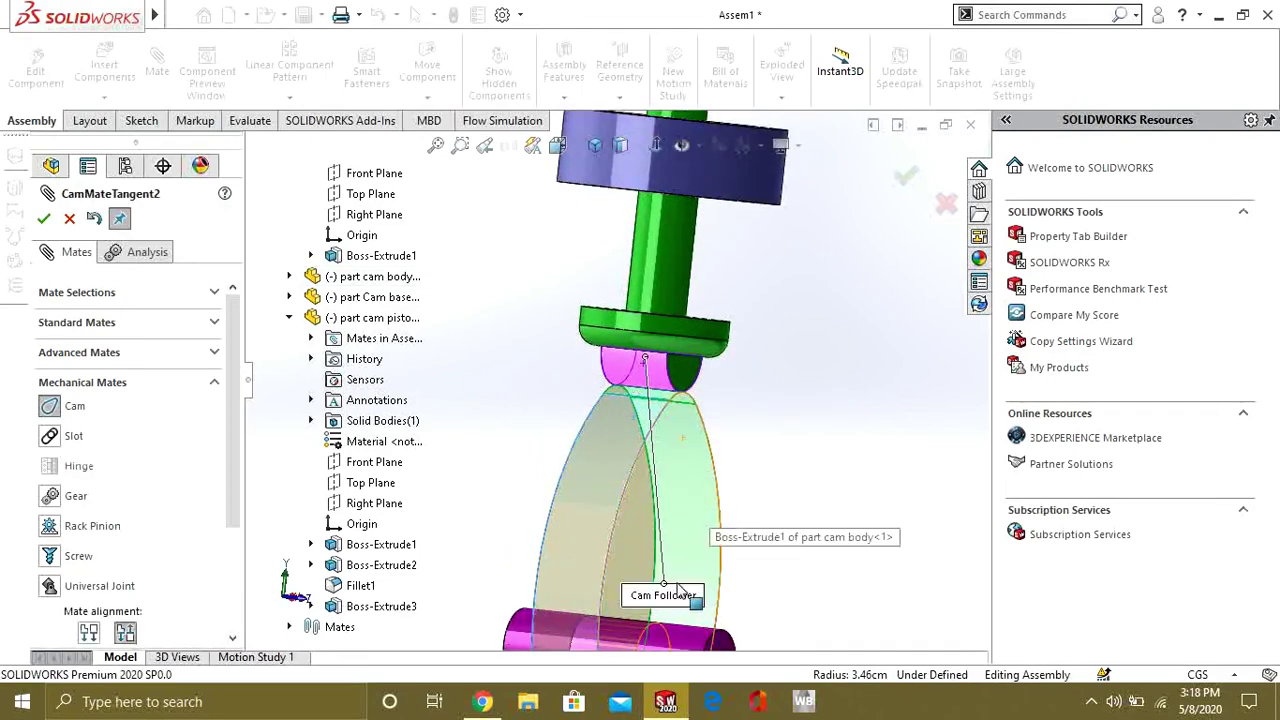
scroll(658, 532, up, 5)
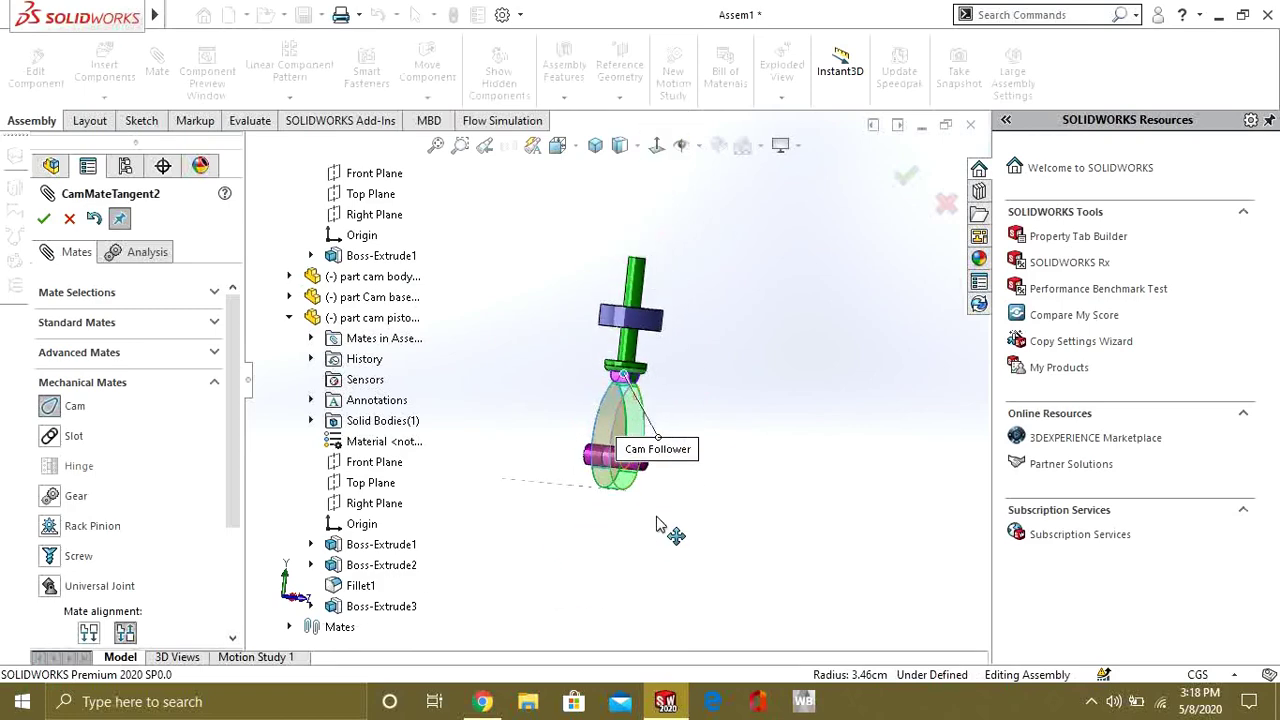
scroll(654, 472, down, 5)
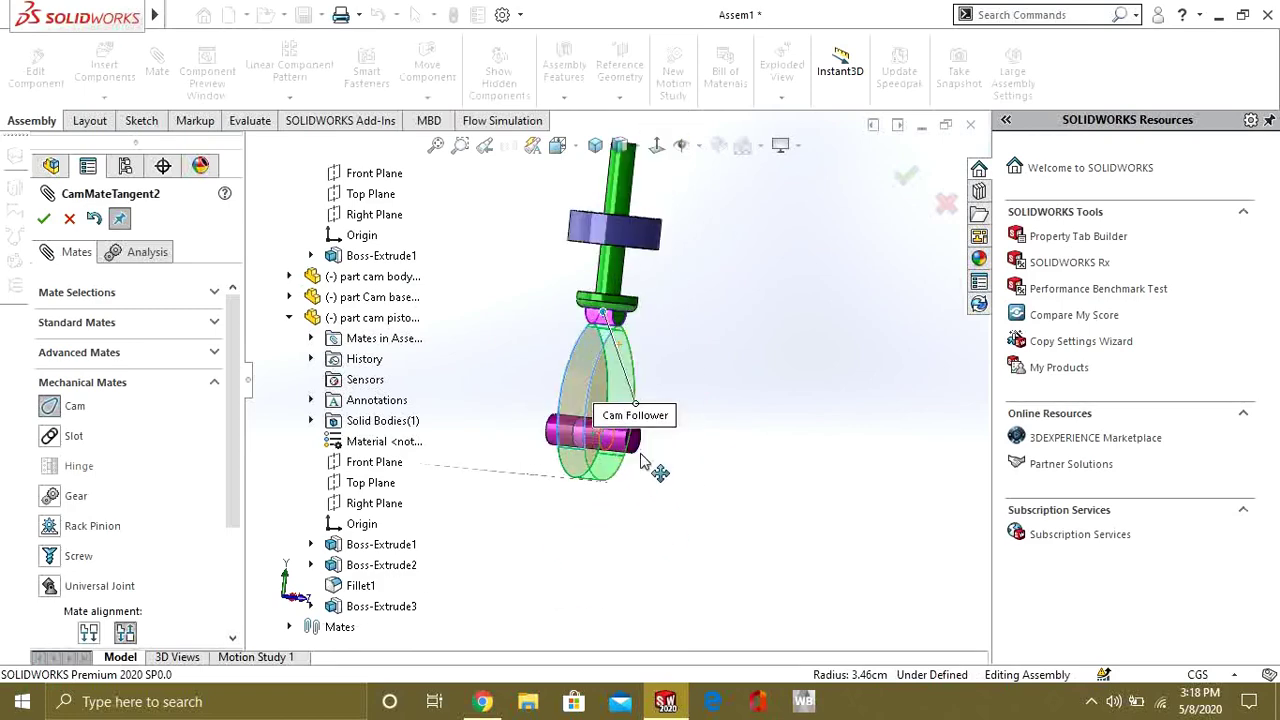
click(45, 220)
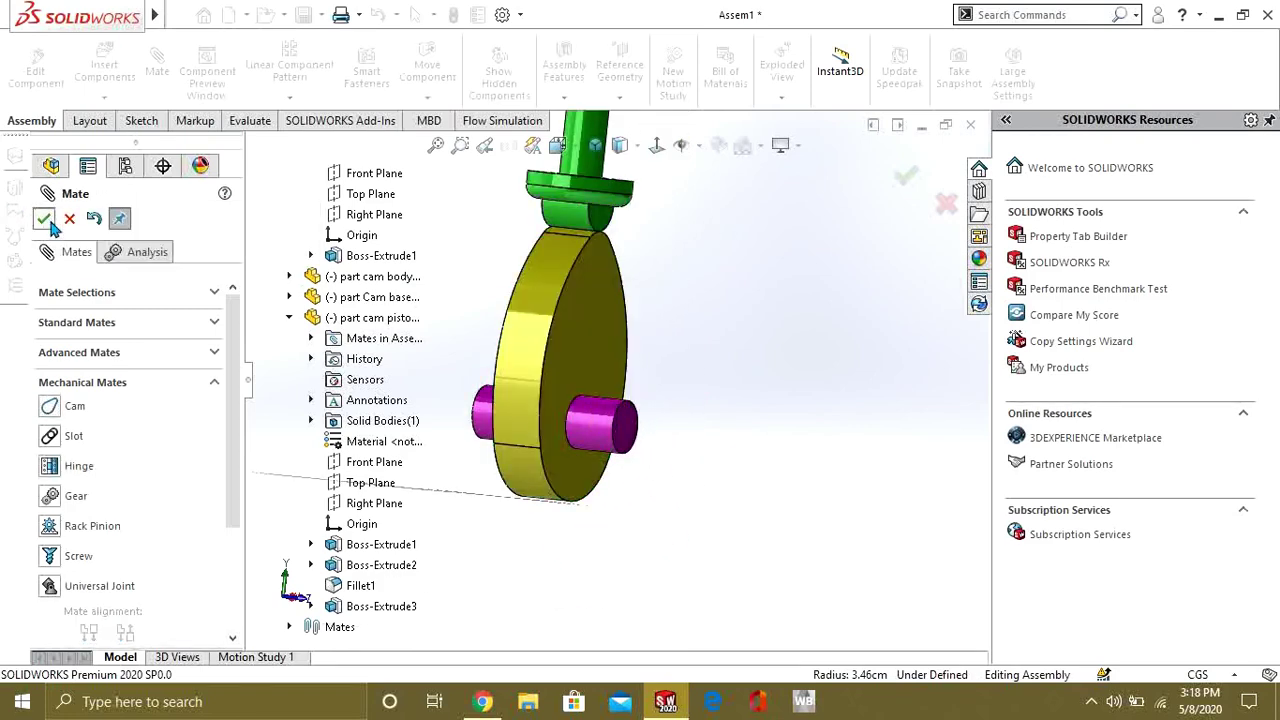
click(49, 222)
Turn the cam body about its shaft to check how the piston follows the cam profile.
scroll(612, 380, up, 3)
scroll(640, 262, down, 3)
middle_drag(650, 320, 585, 295)
drag(594, 379, 594, 434)
scroll(614, 375, up, 4)
middle_drag(623, 289, 643, 306)
scroll(637, 307, down, 1)
middle_drag(617, 352, 756, 496)
drag(697, 521, 733, 226)
Close the cam assembly without saving it and create a new assembly document.
click(967, 122)
click(560, 280)
click(180, 15)
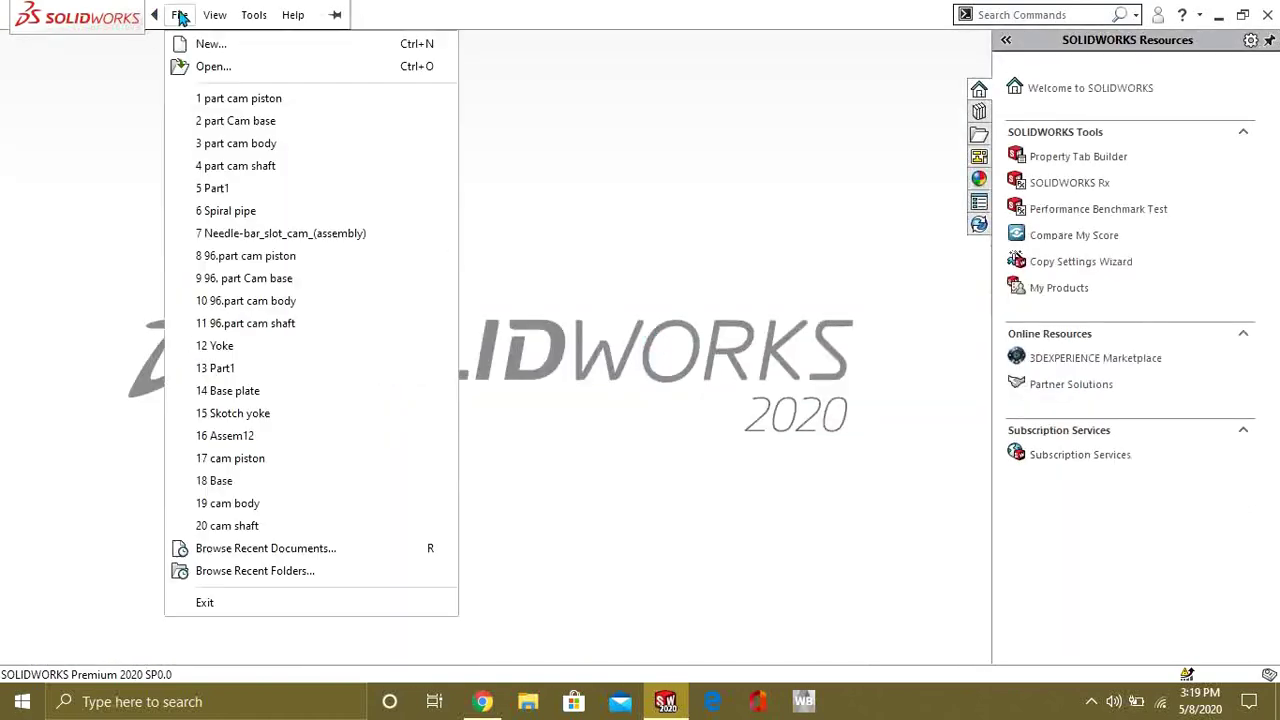
click(189, 42)
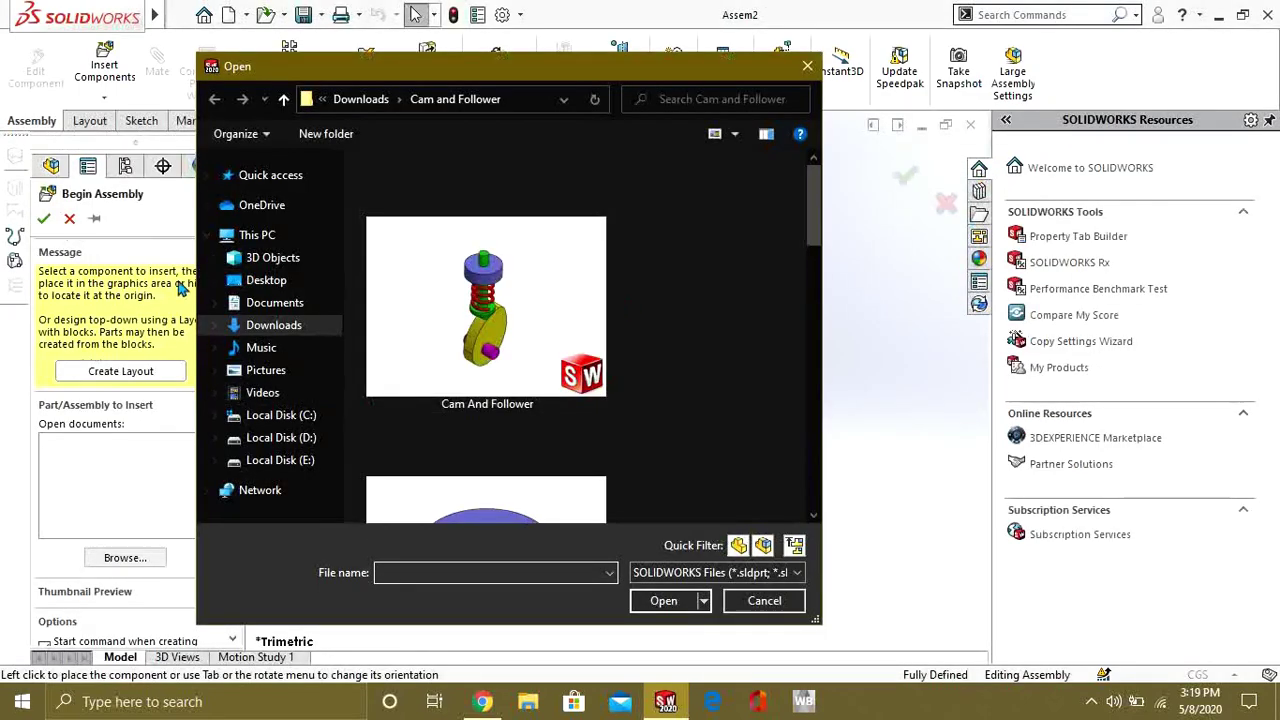
Browse to the SKotch Yoke Mechanism folder in Downloads and show its files as extra large thumbnails.
click(284, 99)
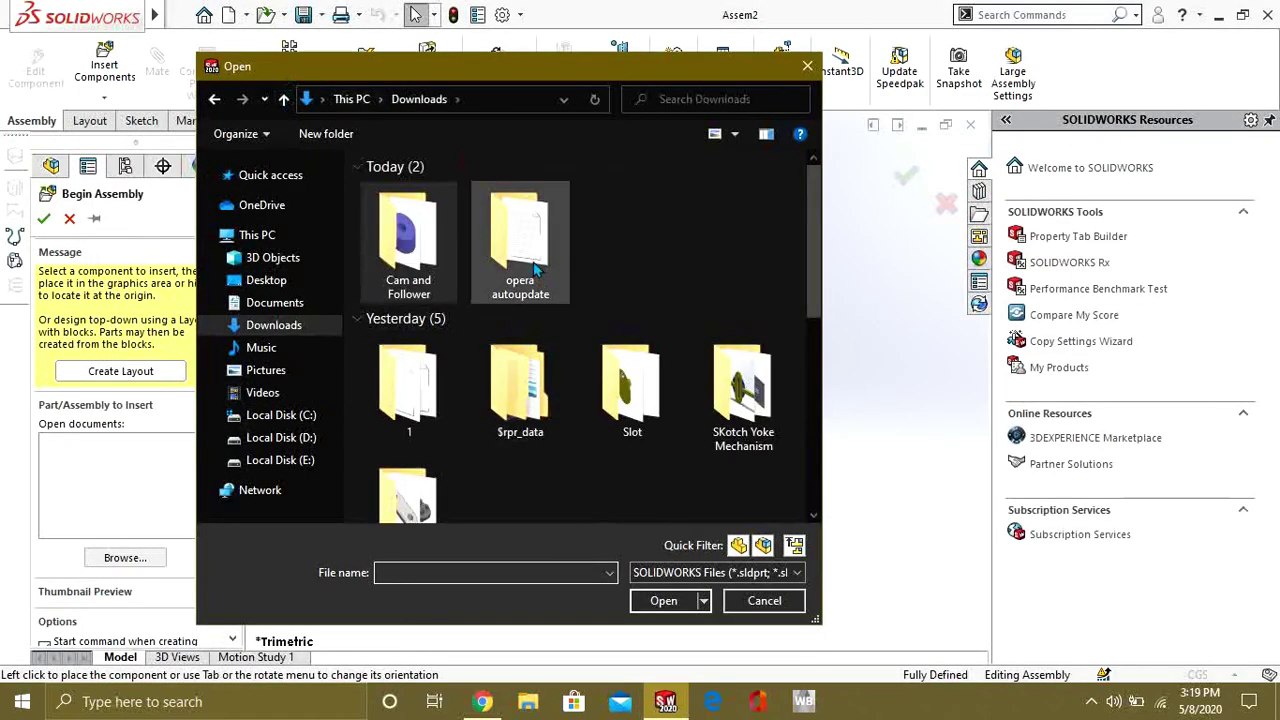
scroll(690, 360, down, 1)
double_click(725, 302)
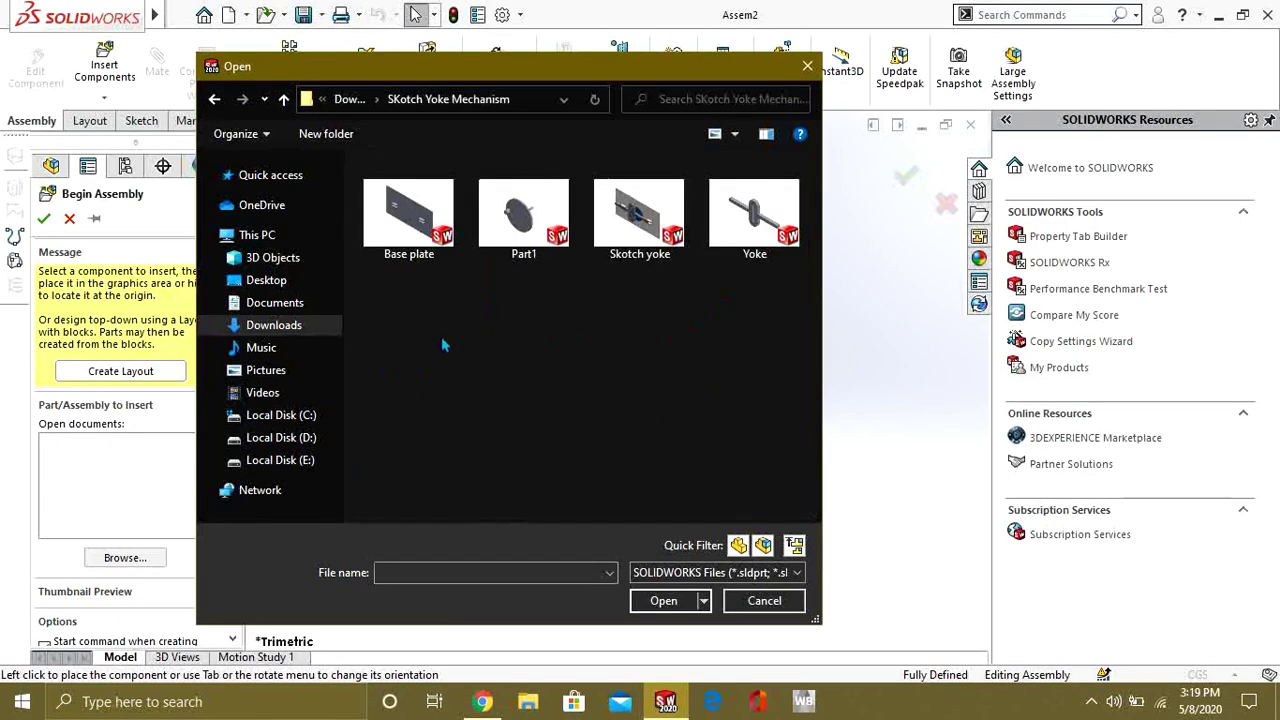
right_click(441, 338)
mouse_move(460, 347)
click(692, 343)
right_click(475, 320)
mouse_move(619, 331)
click(713, 333)
Insert the Base plate part as the first component, fixed at the assembly origin.
click(527, 268)
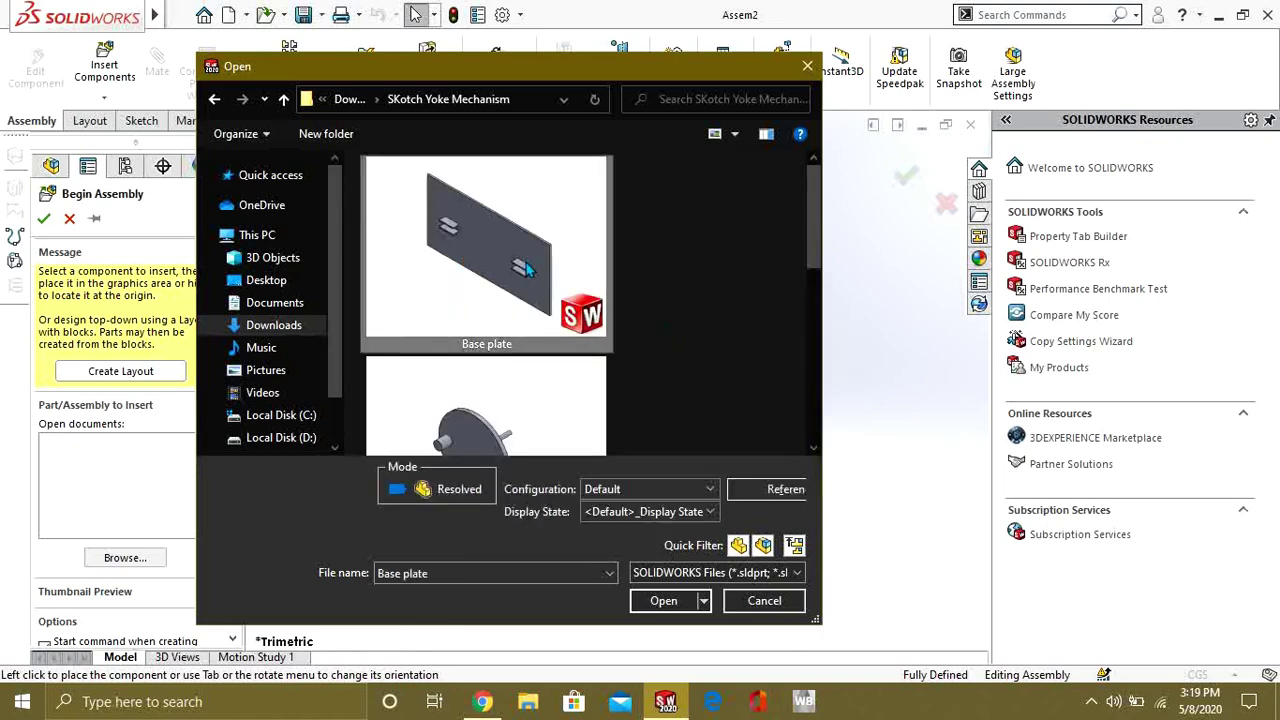
click(663, 600)
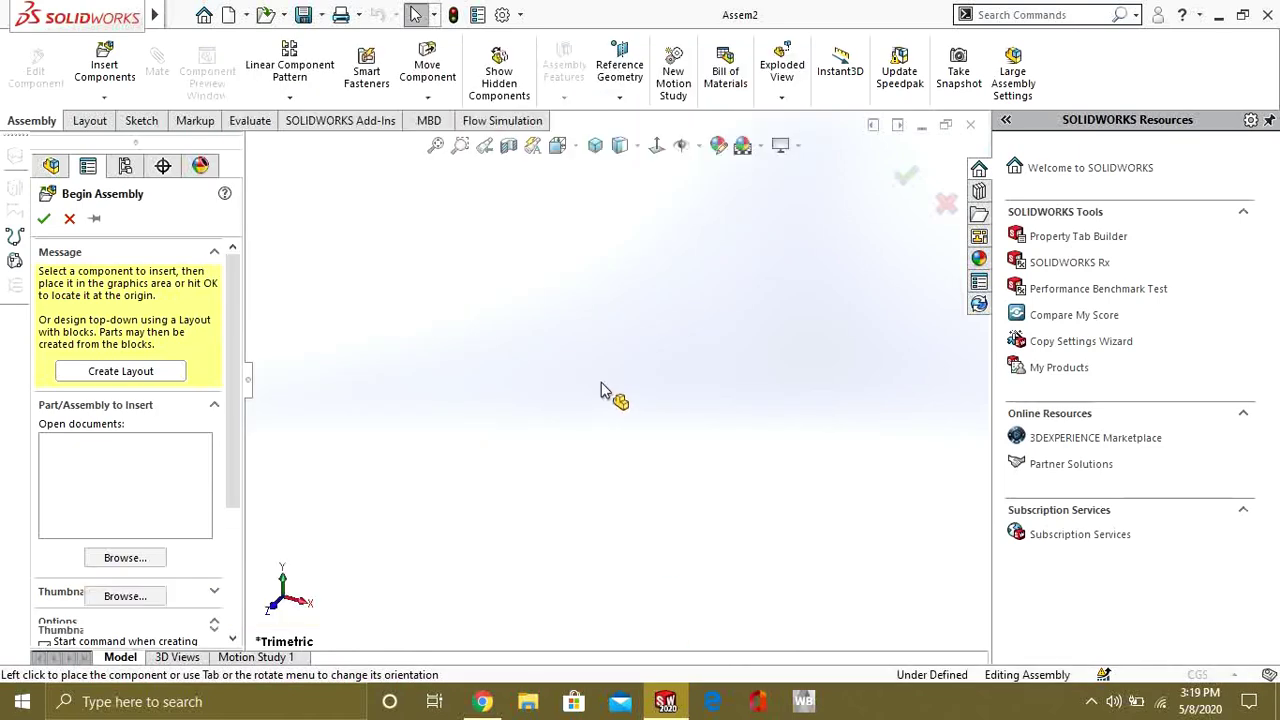
click(44, 221)
Insert the Part1 disc component in front of the base plate, near its central hole.
middle_drag(552, 366, 650, 466)
click(104, 68)
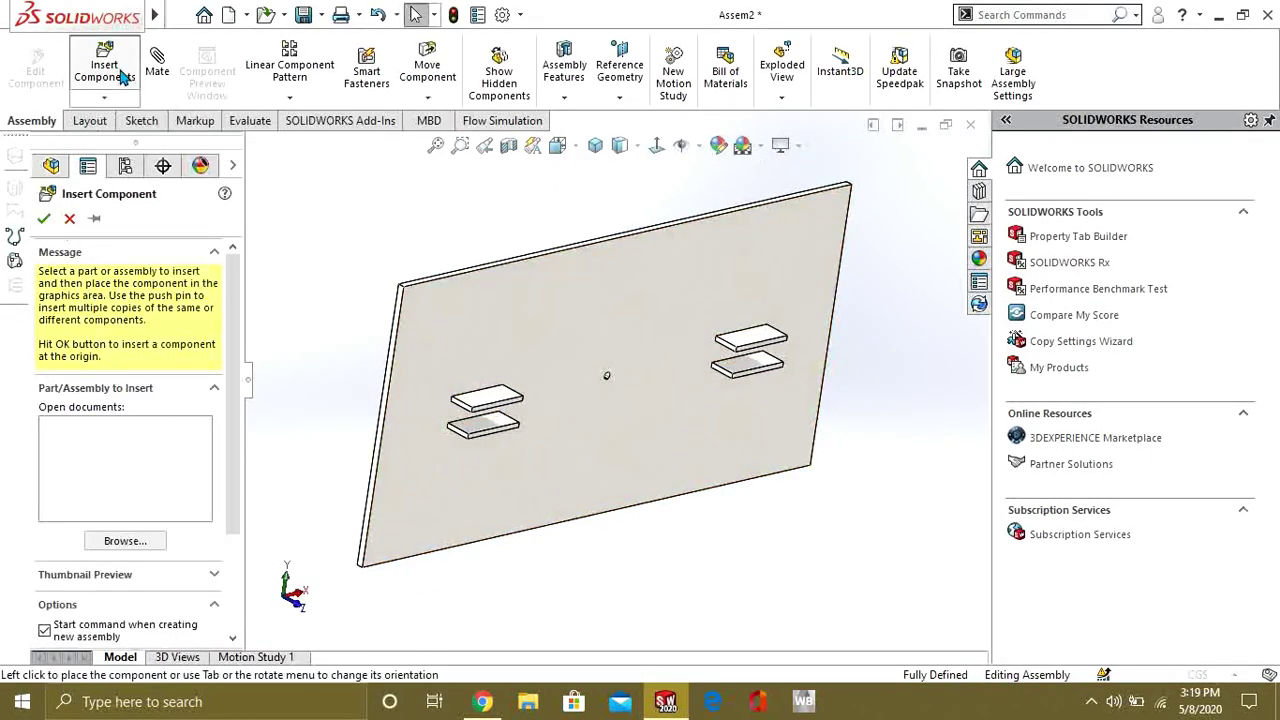
scroll(541, 337, up, 2)
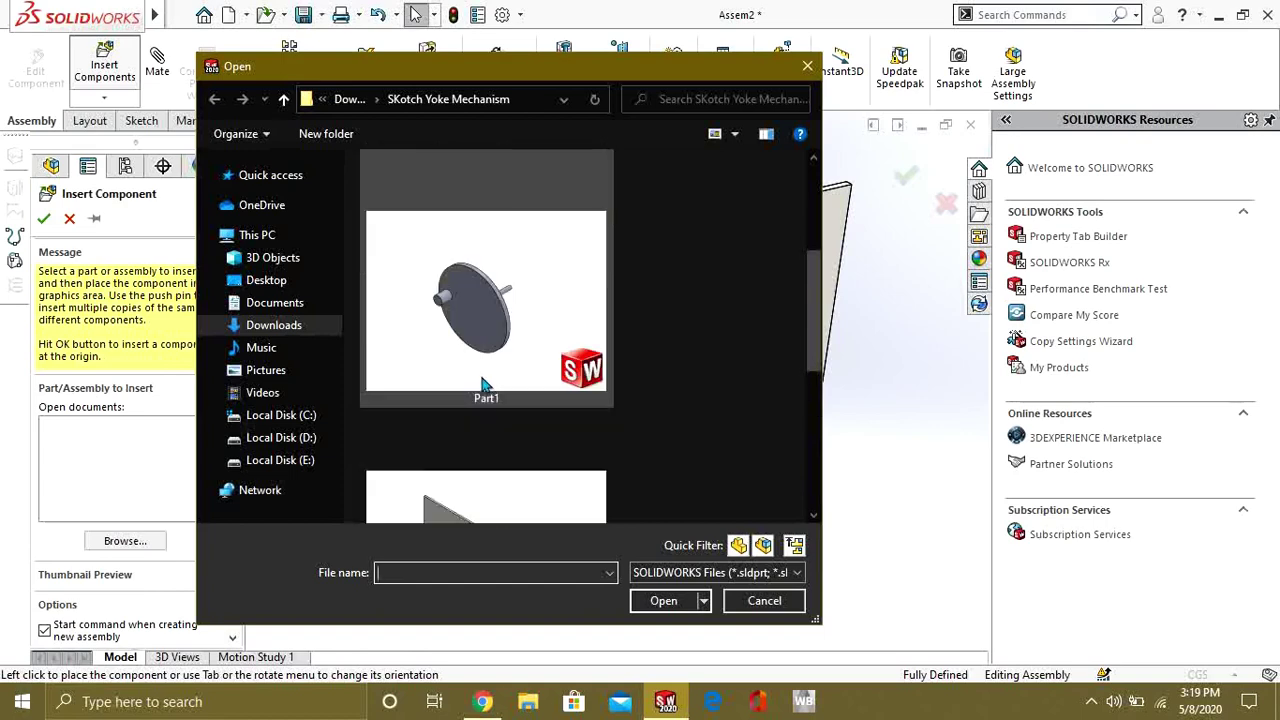
click(518, 293)
click(663, 600)
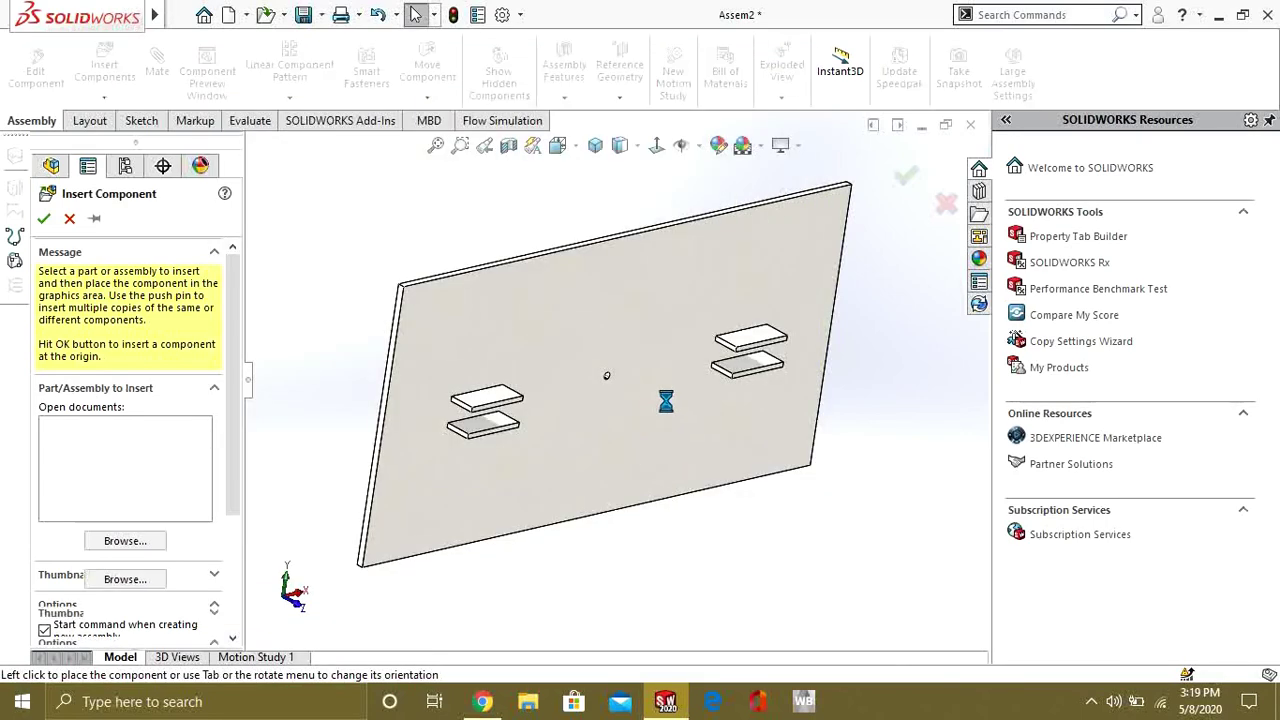
click(648, 410)
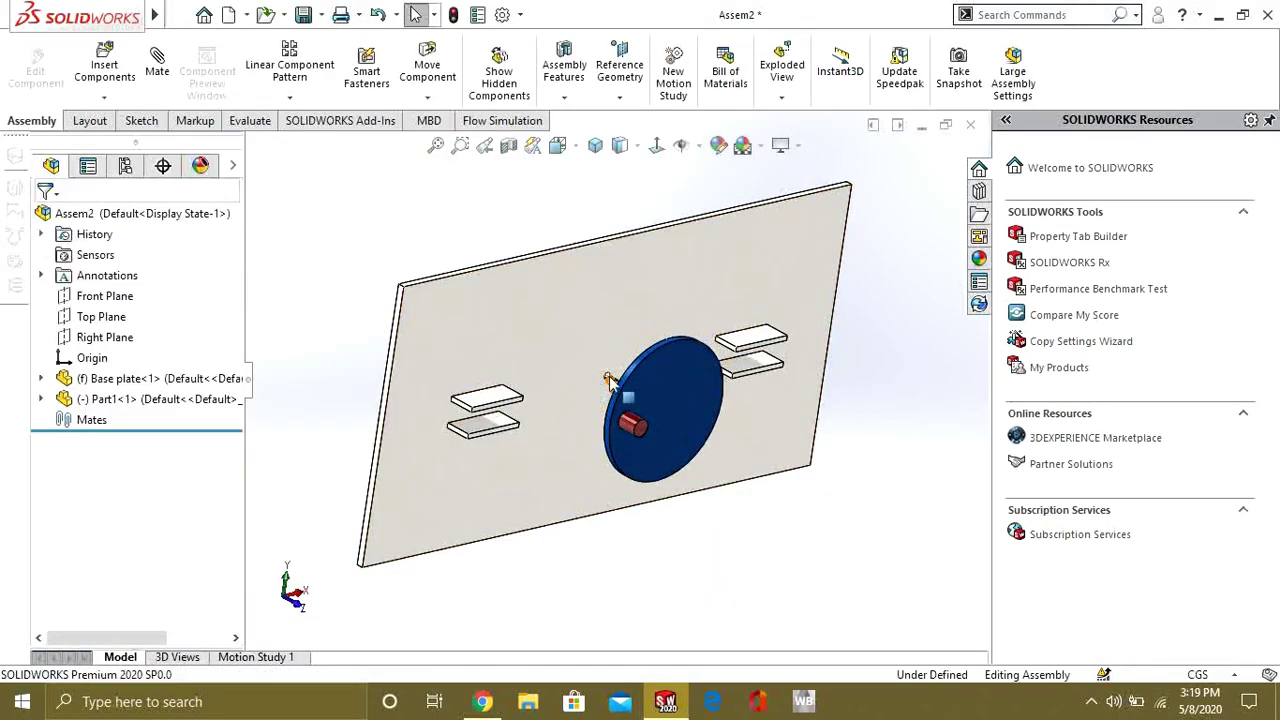
Add a Concentric mate between the disc's thin shaft and the central hole in the base plate.
scroll(600, 400, down, 3)
click(646, 398)
scroll(550, 370, down, 6)
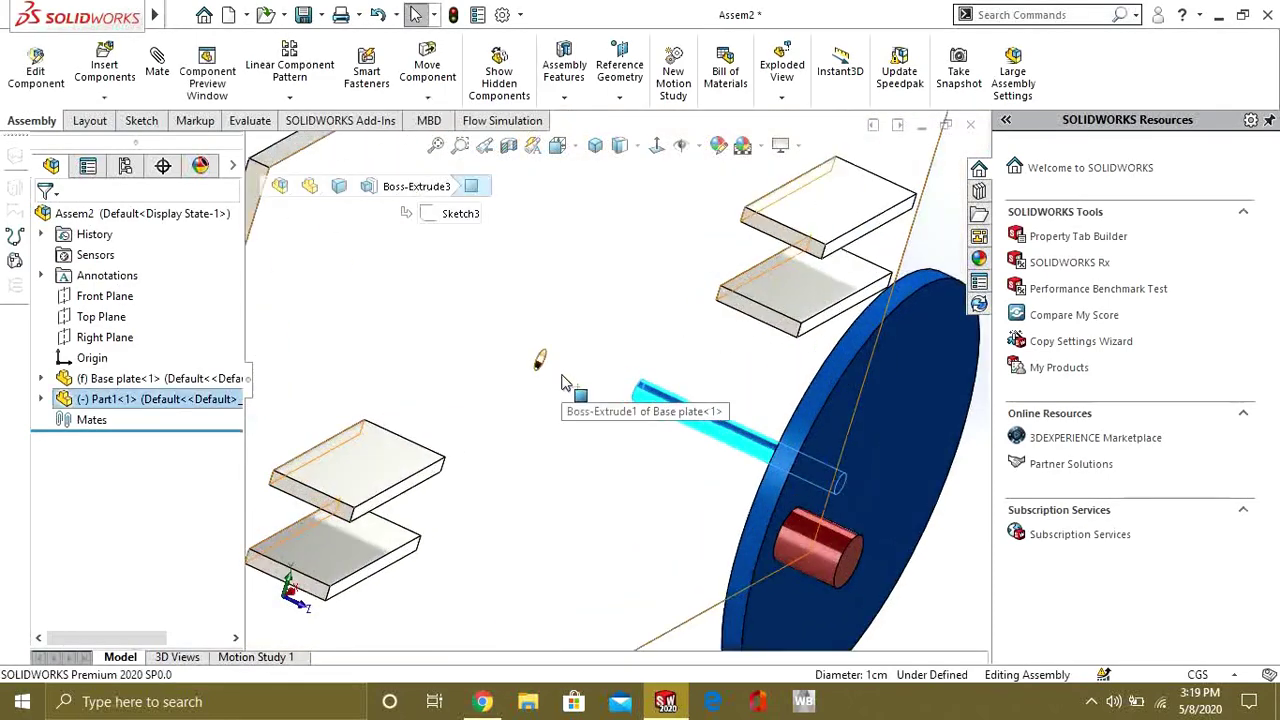
ctrl+click(535, 347)
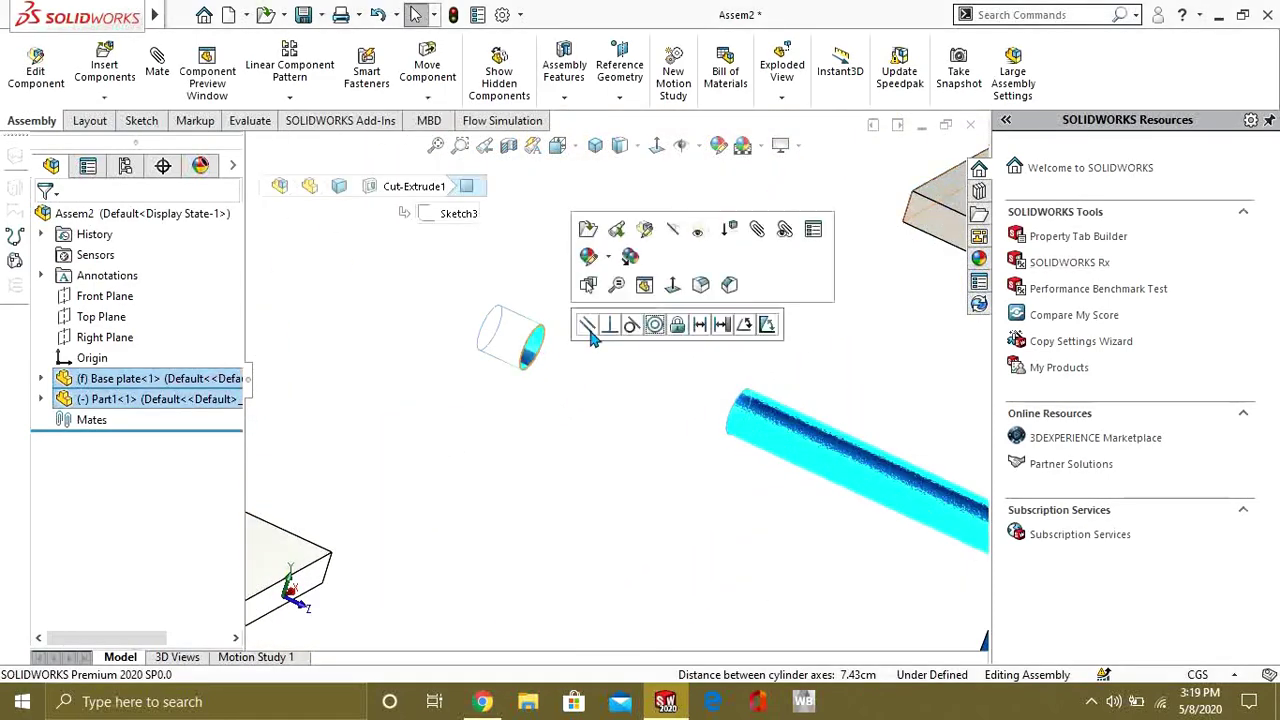
click(660, 325)
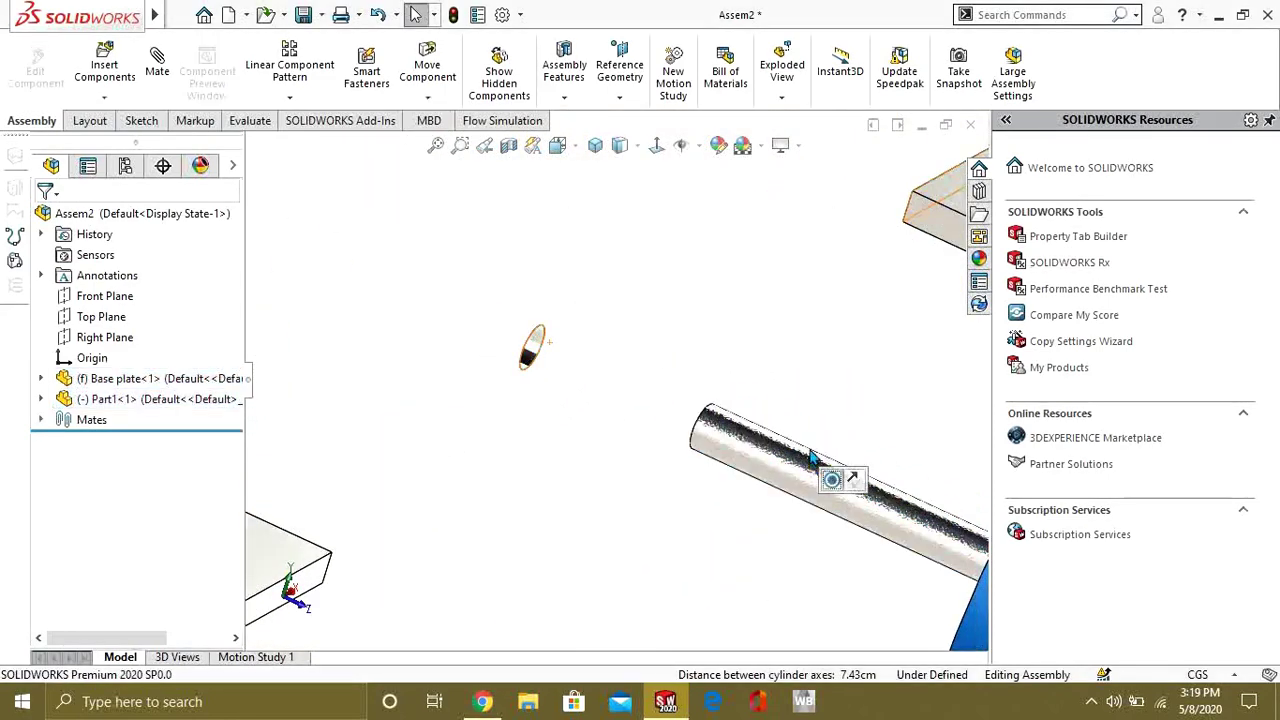
Add a Coincident mate between the disc's back face and the base plate's front face.
scroll(800, 400, up, 2)
middle_drag(794, 394, 655, 383)
scroll(823, 417, up, 6)
click(804, 441)
ctrl+click(697, 422)
click(752, 407)
click(725, 507)
Rotate the disc about its shaft until its crank pin sits near the top.
key(f)
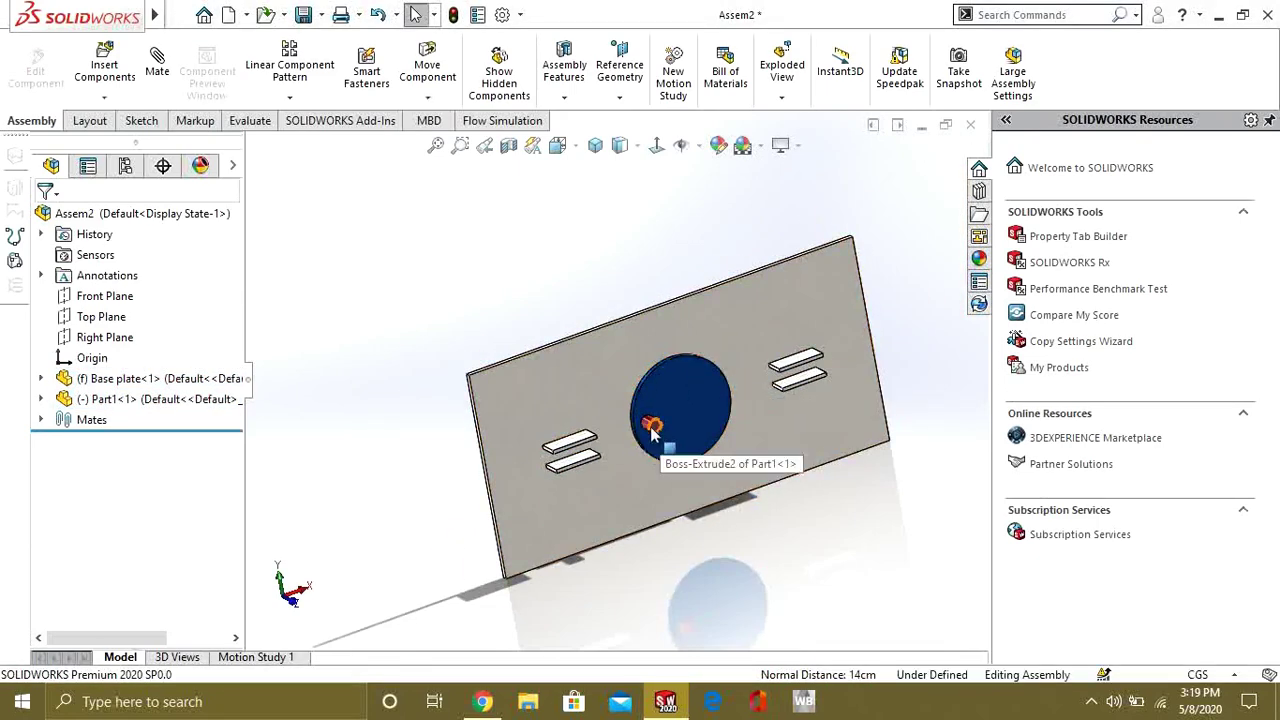
drag(657, 430, 786, 425)
drag(732, 354, 688, 340)
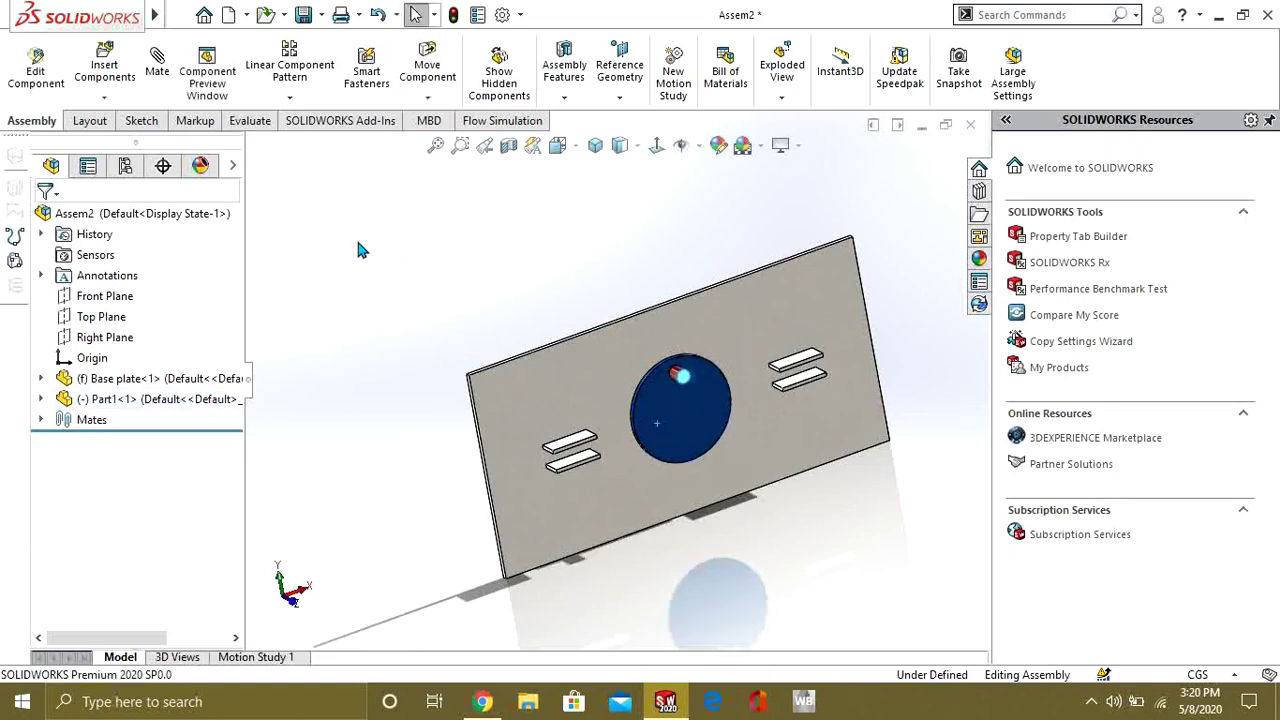
Insert the Yoke part in front of the disc and base plate.
click(110, 70)
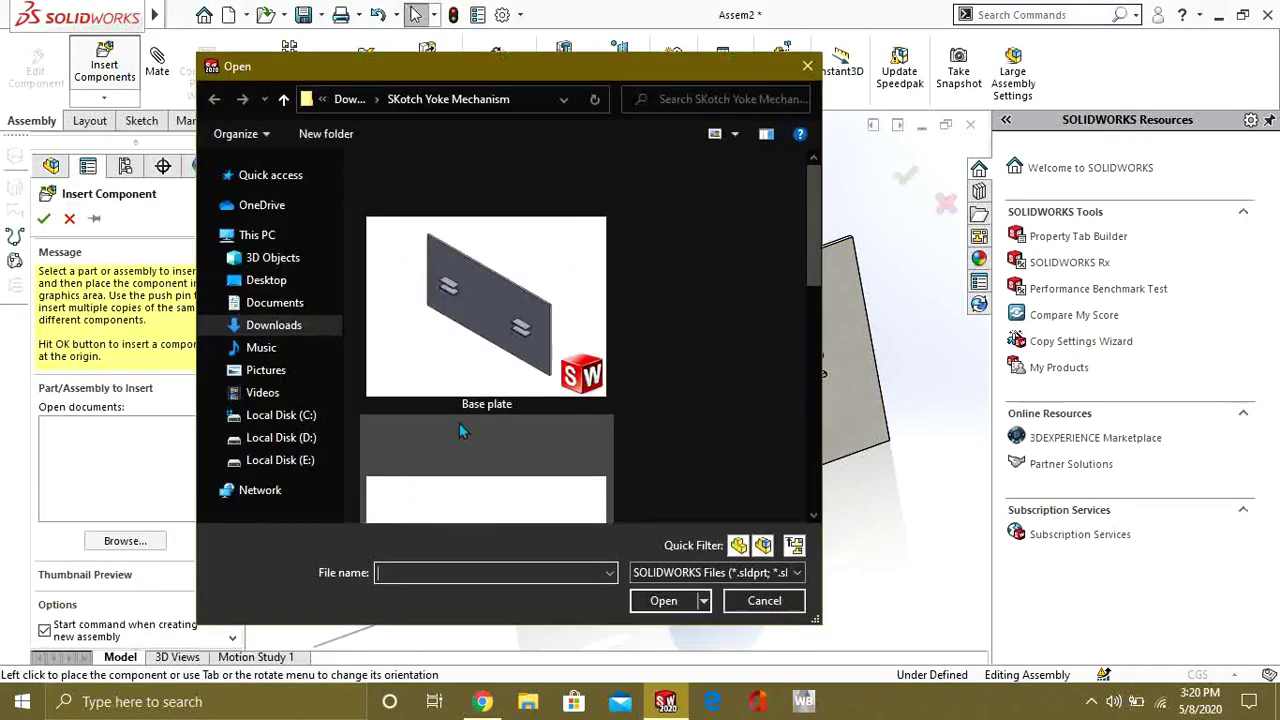
scroll(558, 371, down, 3)
scroll(545, 360, down, 1)
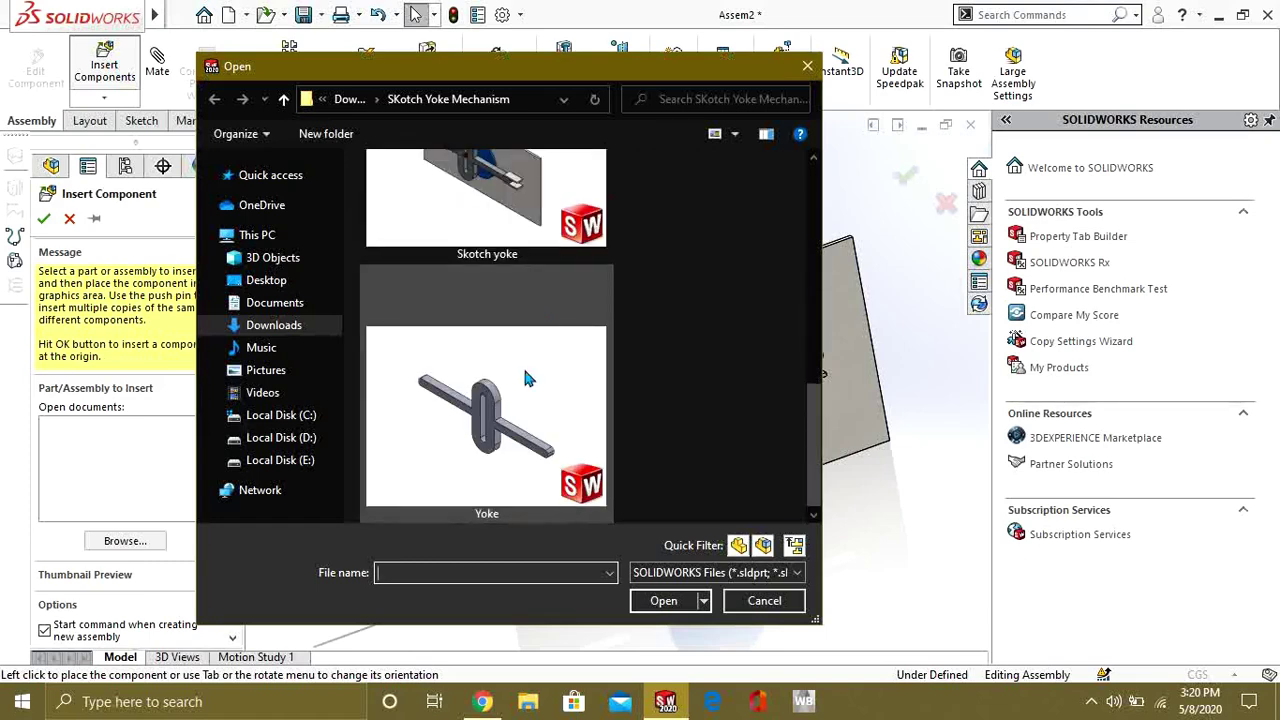
click(514, 408)
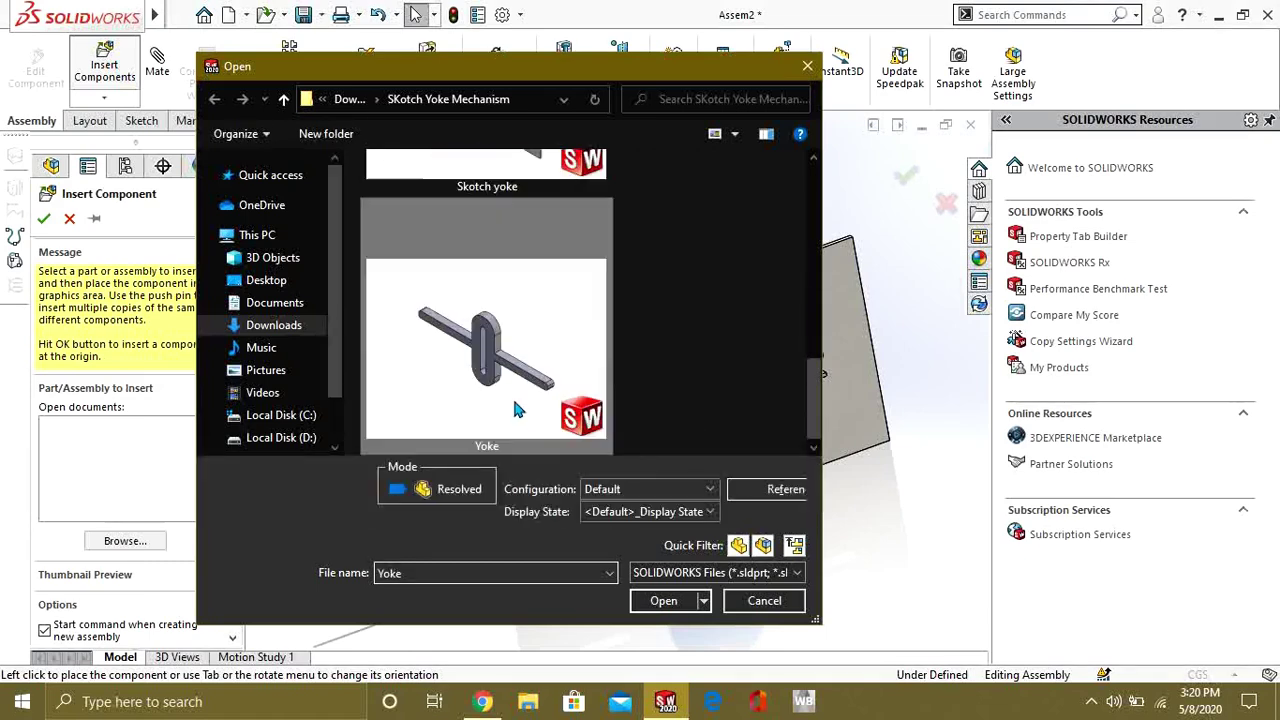
click(660, 600)
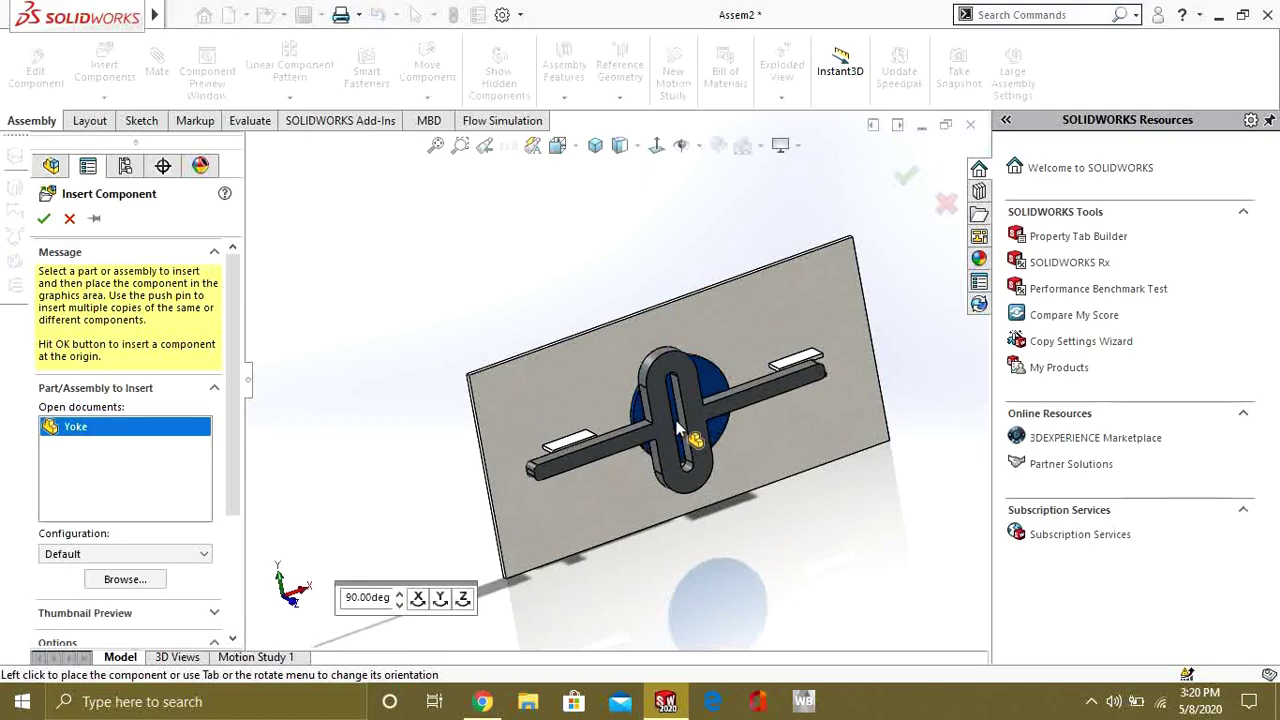
click(582, 430)
Add a Coincident mate between the top edge of the yoke's arm and the underside of the base plate's upper guide.
scroll(586, 438, down, 6)
middle_drag(580, 414, 507, 436)
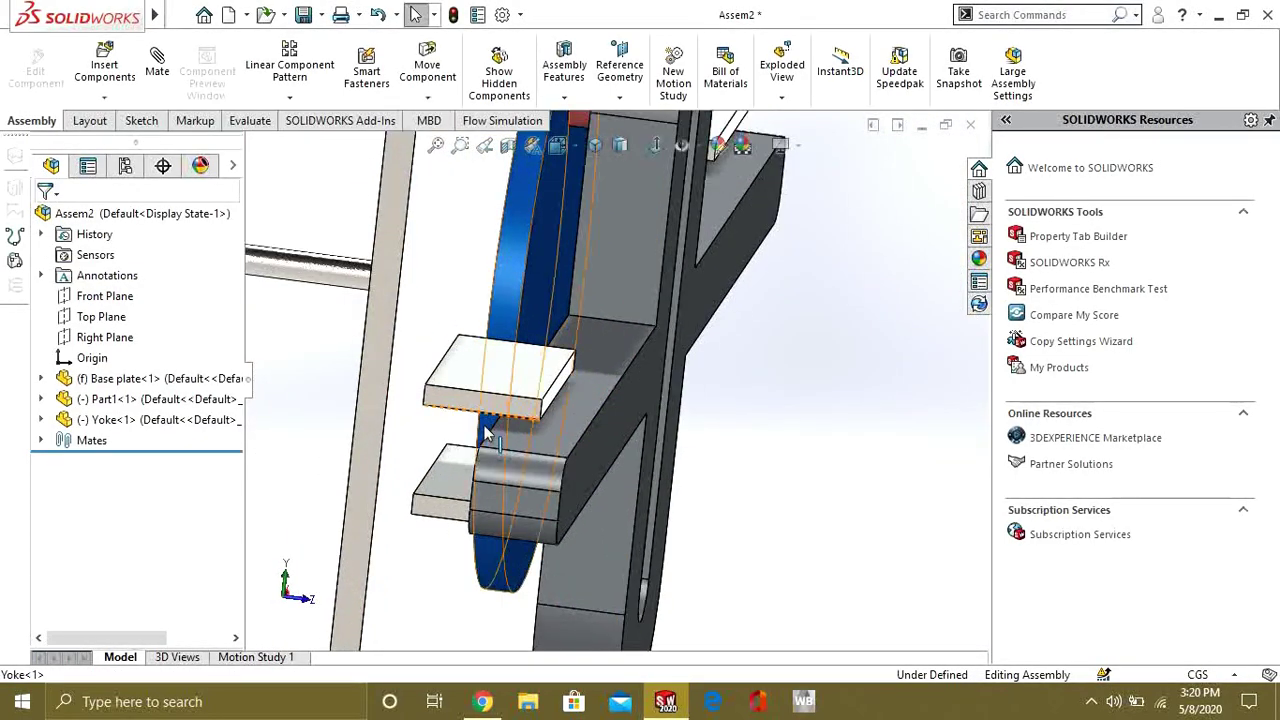
click(490, 440)
mouse_move(554, 434)
middle_down()
mouse_move(552, 394)
mouse_move(548, 410)
middle_up()
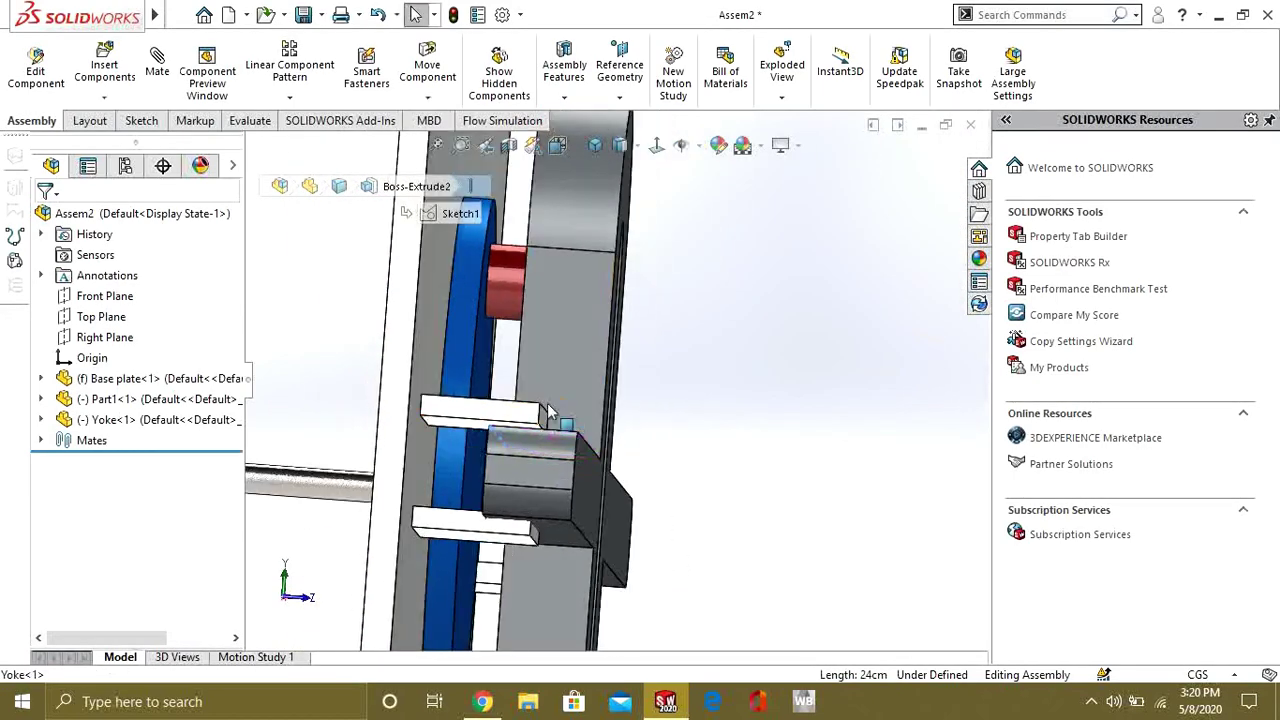
ctrl+click(459, 425)
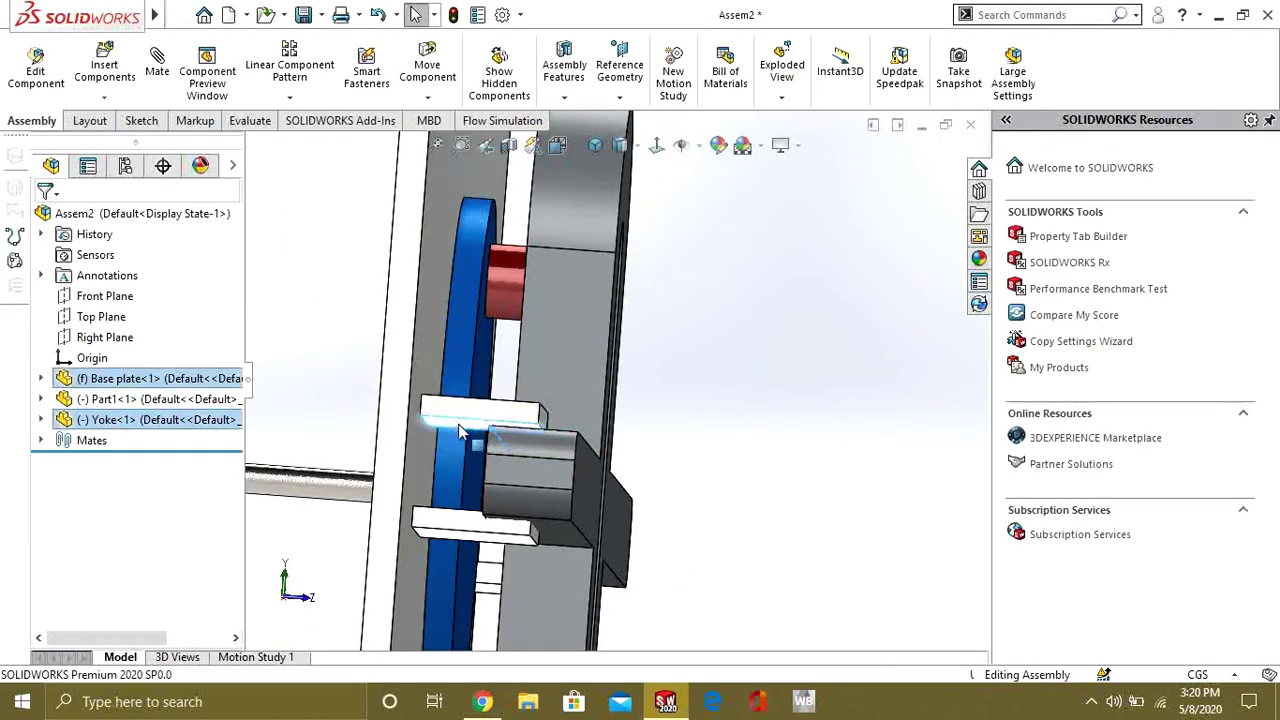
click(511, 408)
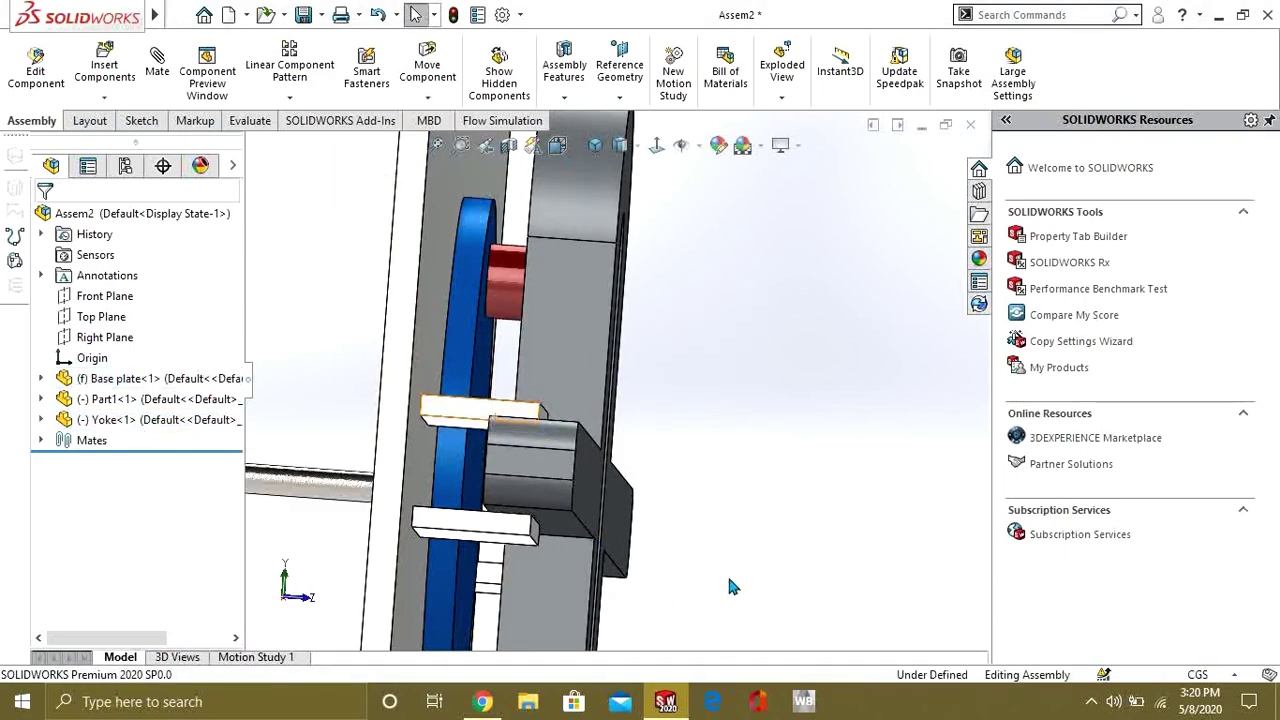
Add a Coincident mate between the front face of the yoke's arm and the front face of the base plate's guide.
middle_drag(700, 497, 607, 435)
click(652, 440)
ctrl+click(649, 354)
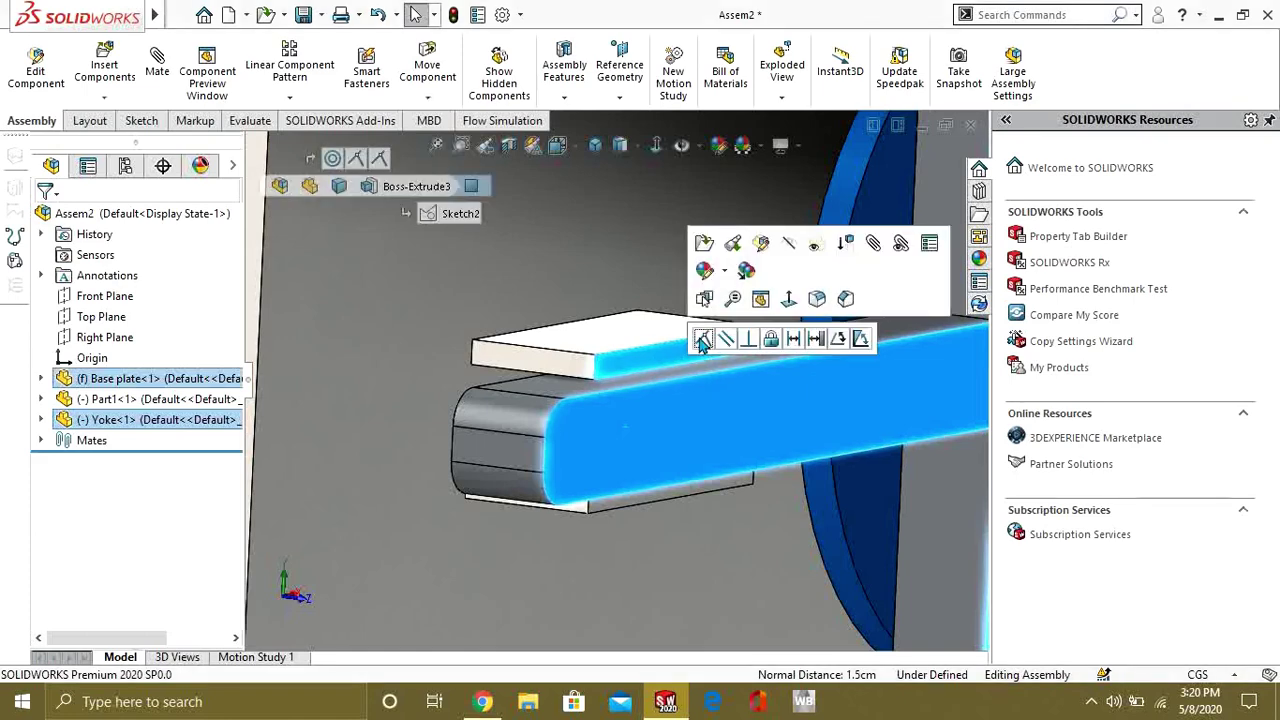
click(701, 338)
scroll(614, 380, up, 3)
scroll(620, 256, up, 4)
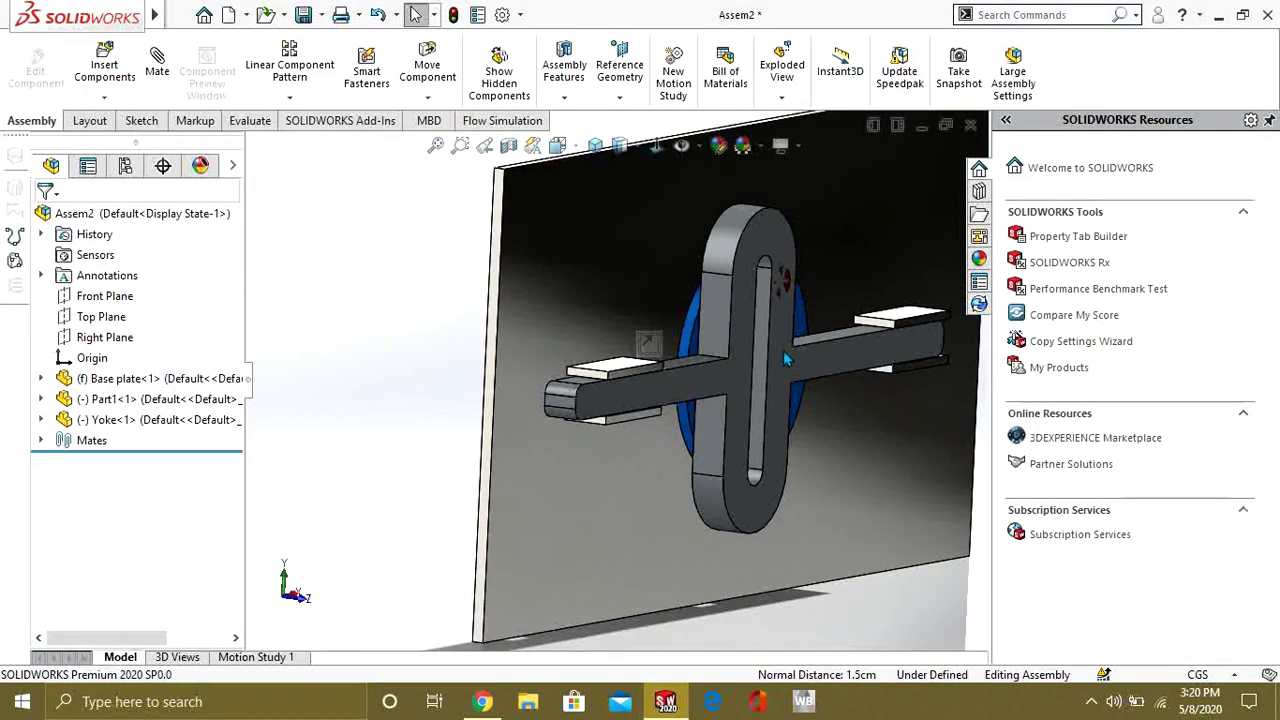
Slide the yoke along its guides and rotate the disc until the crank pin sits inside the upper part of the yoke's slot.
middle_drag(834, 349, 769, 346)
scroll(729, 375, down, 3)
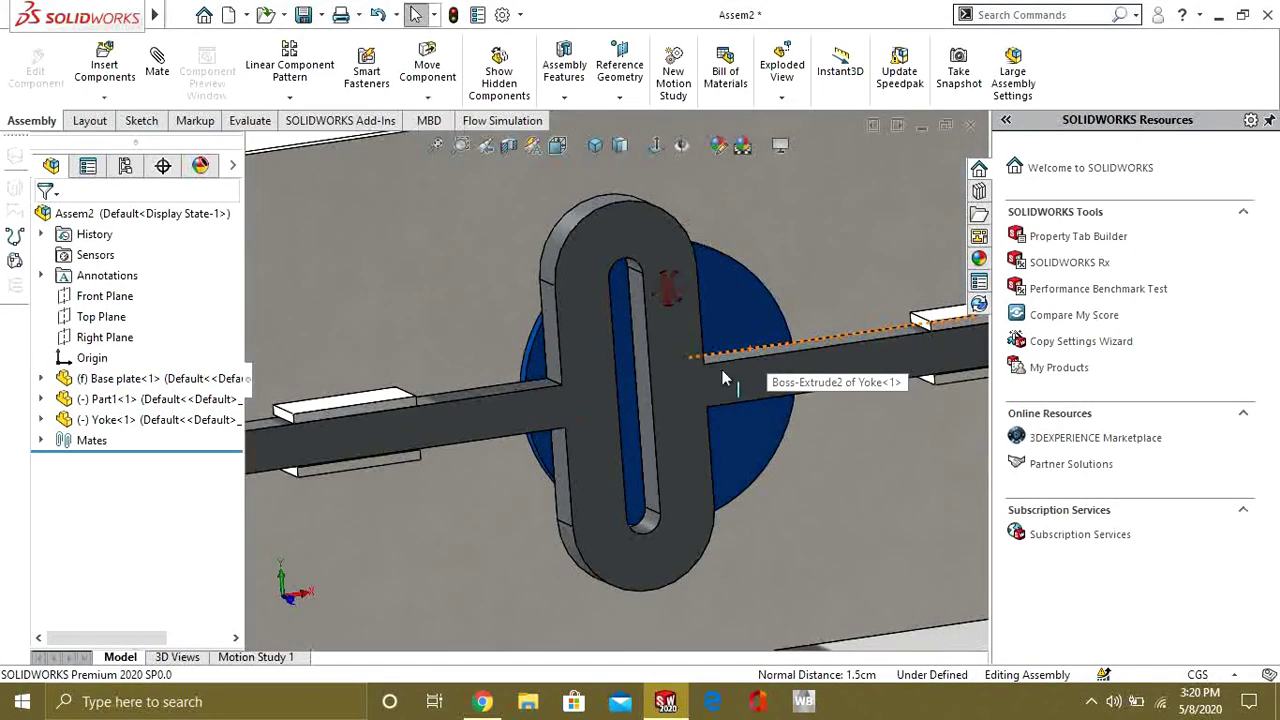
click(711, 384)
drag(843, 364, 664, 383)
scroll(773, 357, up, 3)
drag(697, 339, 558, 376)
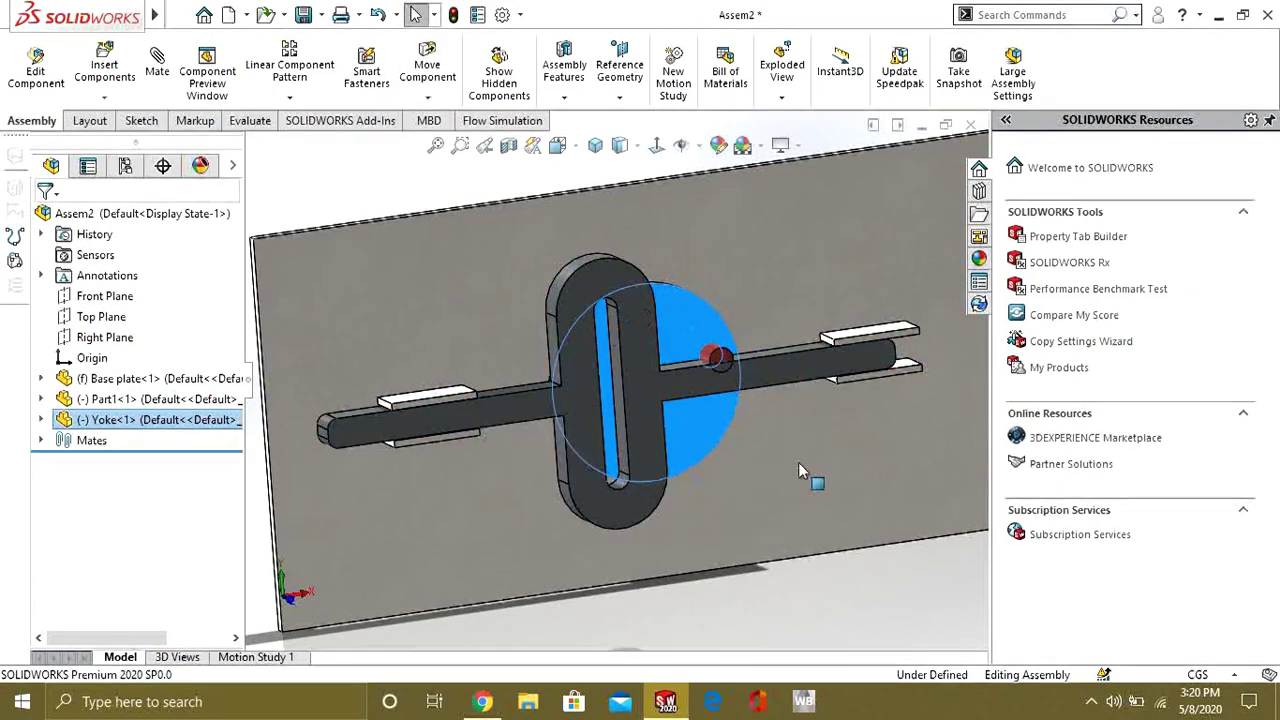
drag(725, 420, 655, 341)
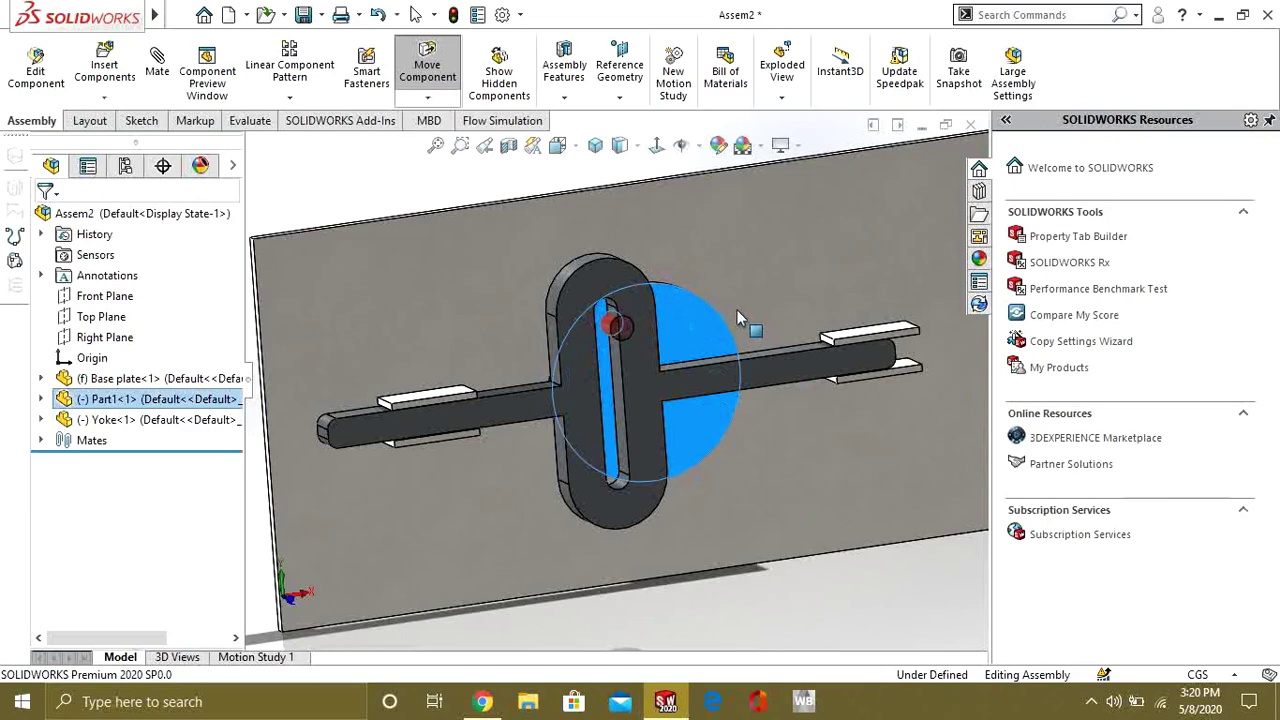
scroll(661, 340, up, 3)
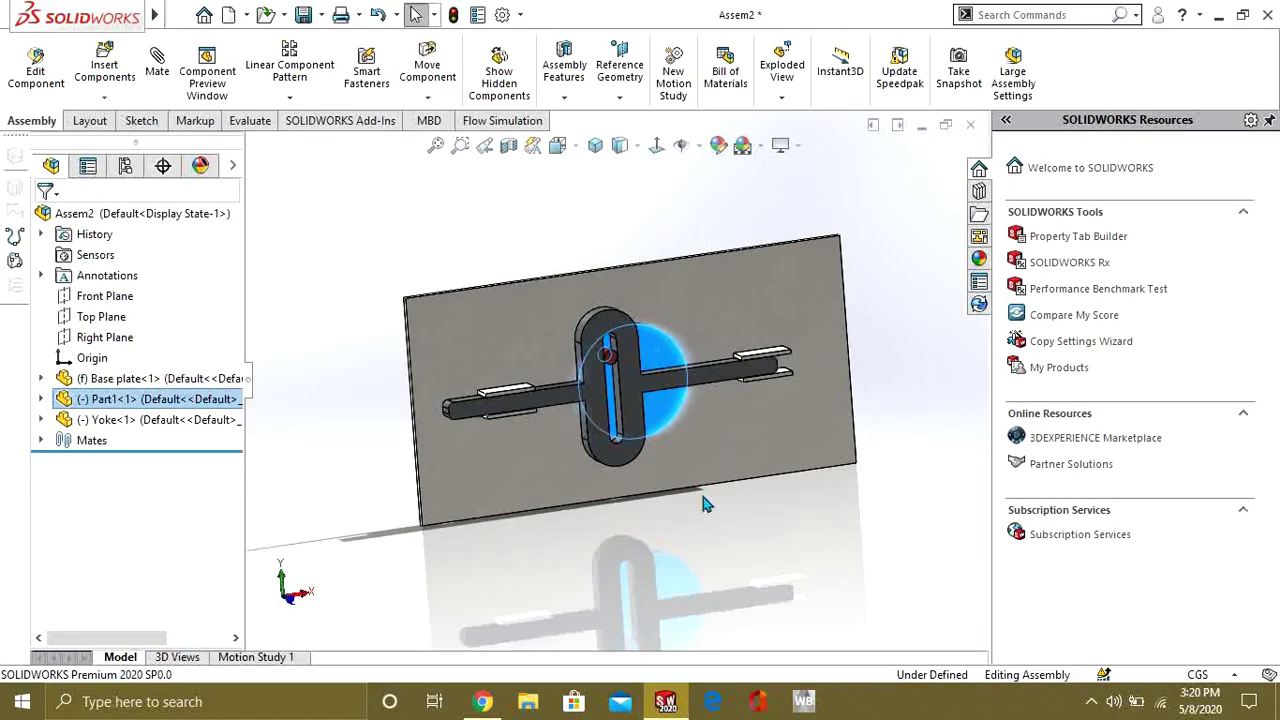
click(704, 500)
Examine how the disc's crank pin fits in the yoke's slot.
scroll(591, 353, down, 3)
scroll(612, 360, down, 2)
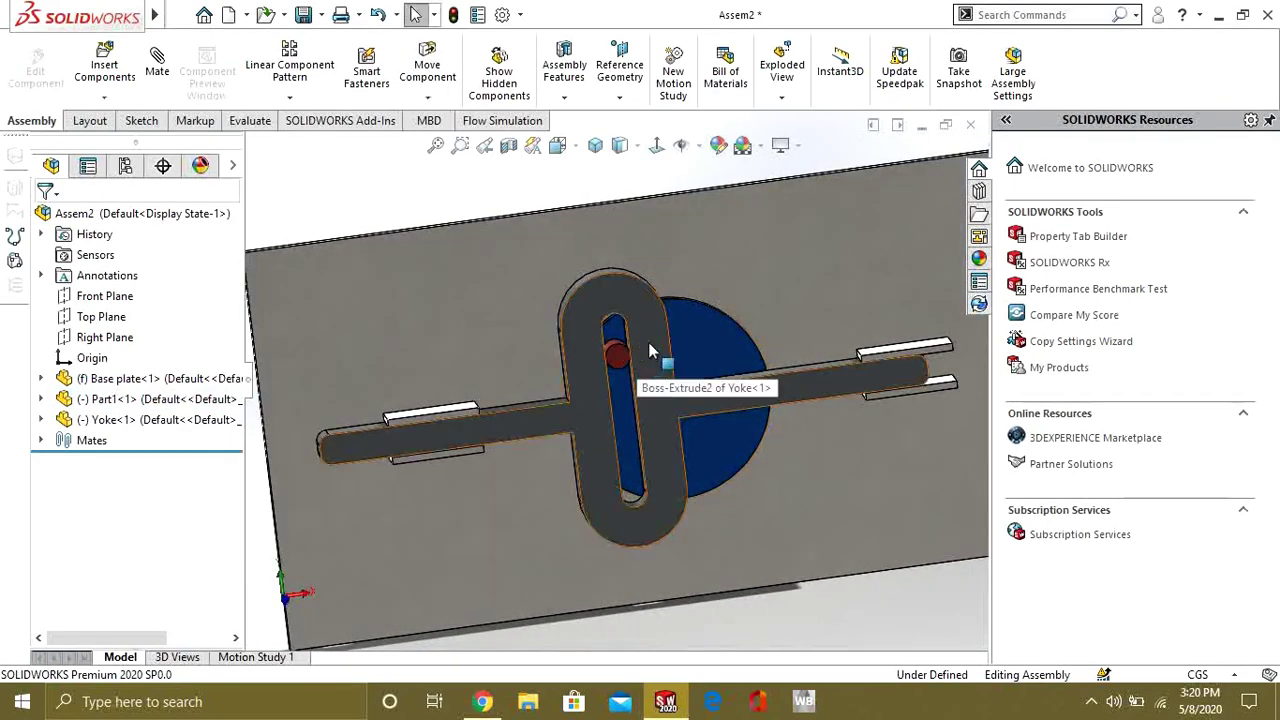
scroll(615, 352, down, 3)
middle_drag(620, 355, 617, 481)
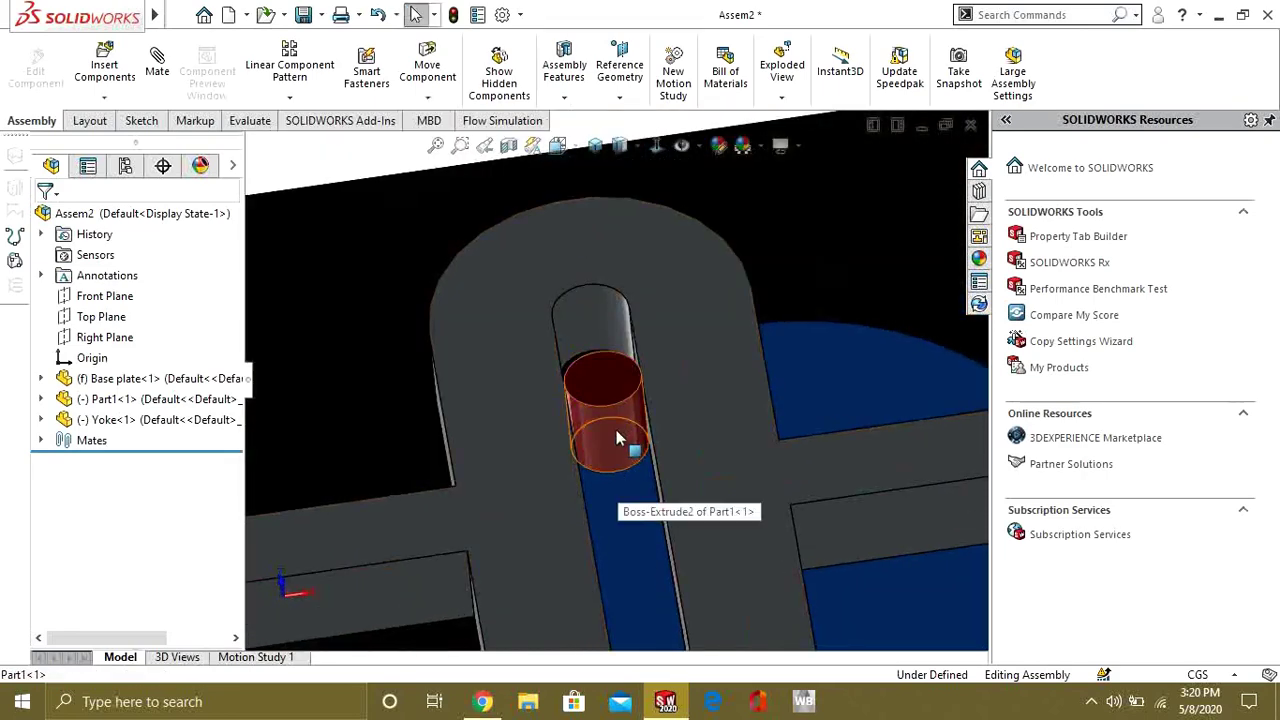
click(617, 438)
scroll(630, 430, up, 6)
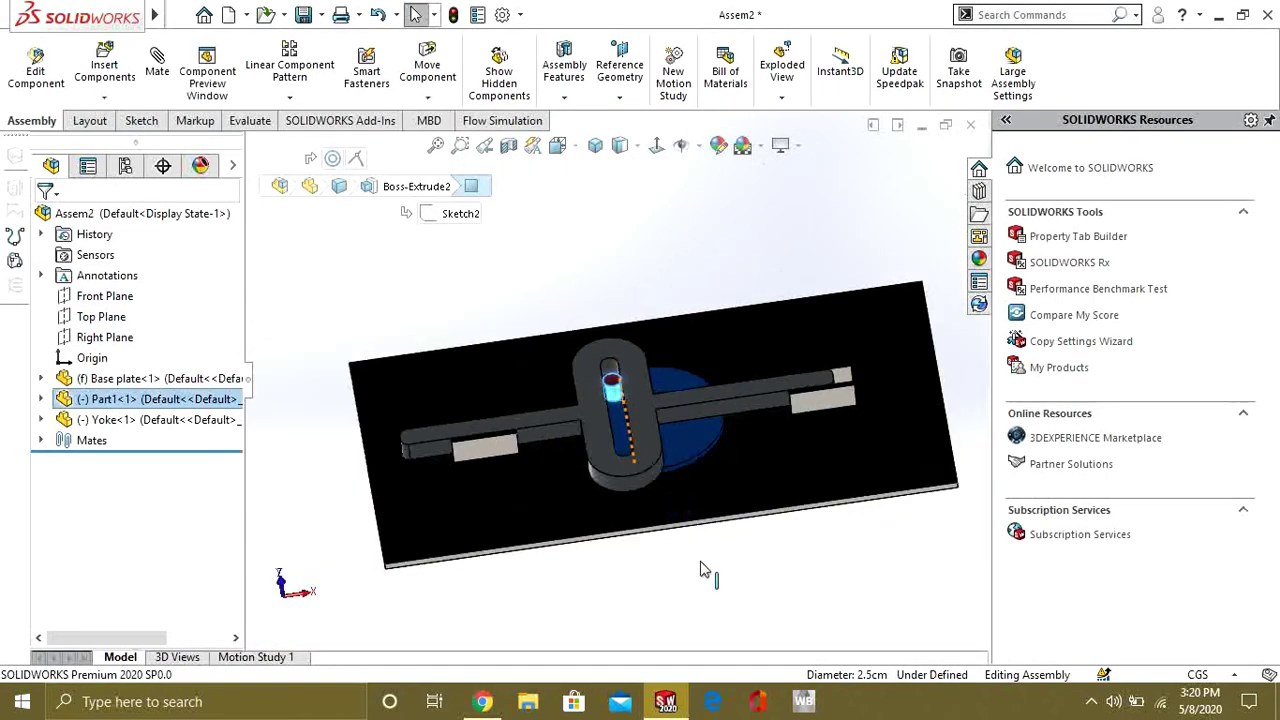
click(701, 572)
scroll(607, 352, down, 4)
middle_drag(609, 354, 630, 494)
click(104, 65)
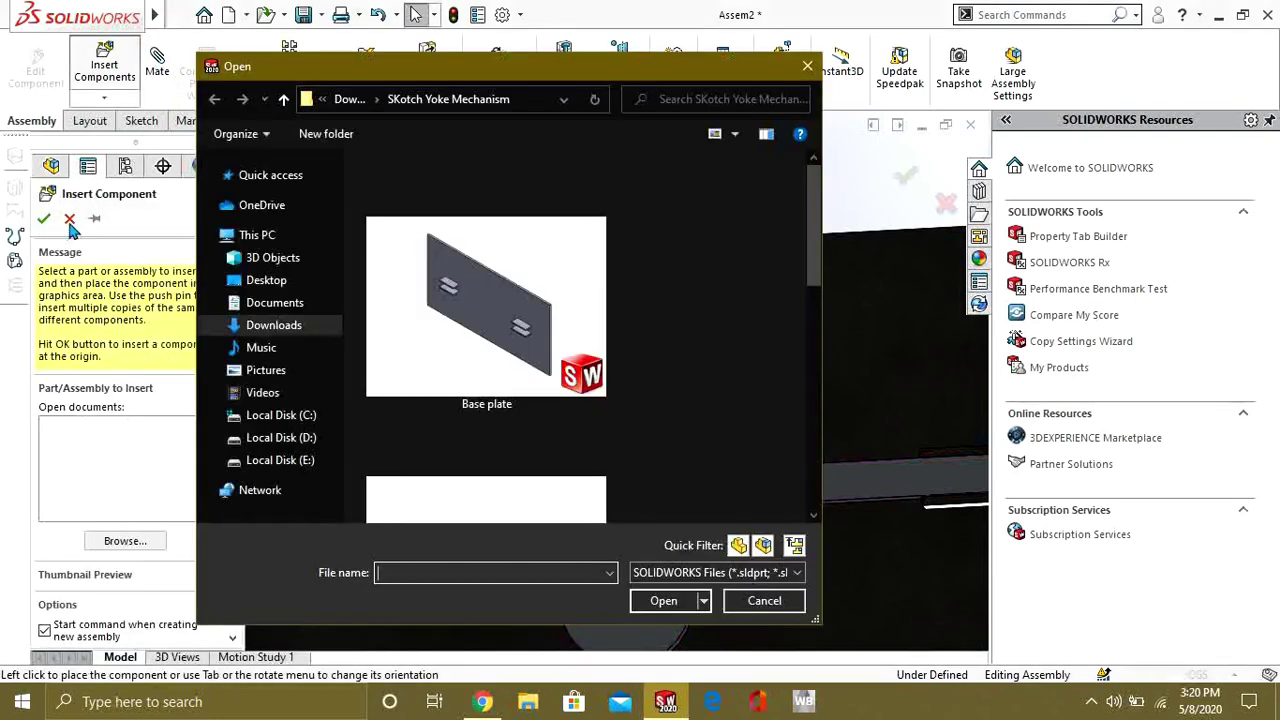
key(Escape)
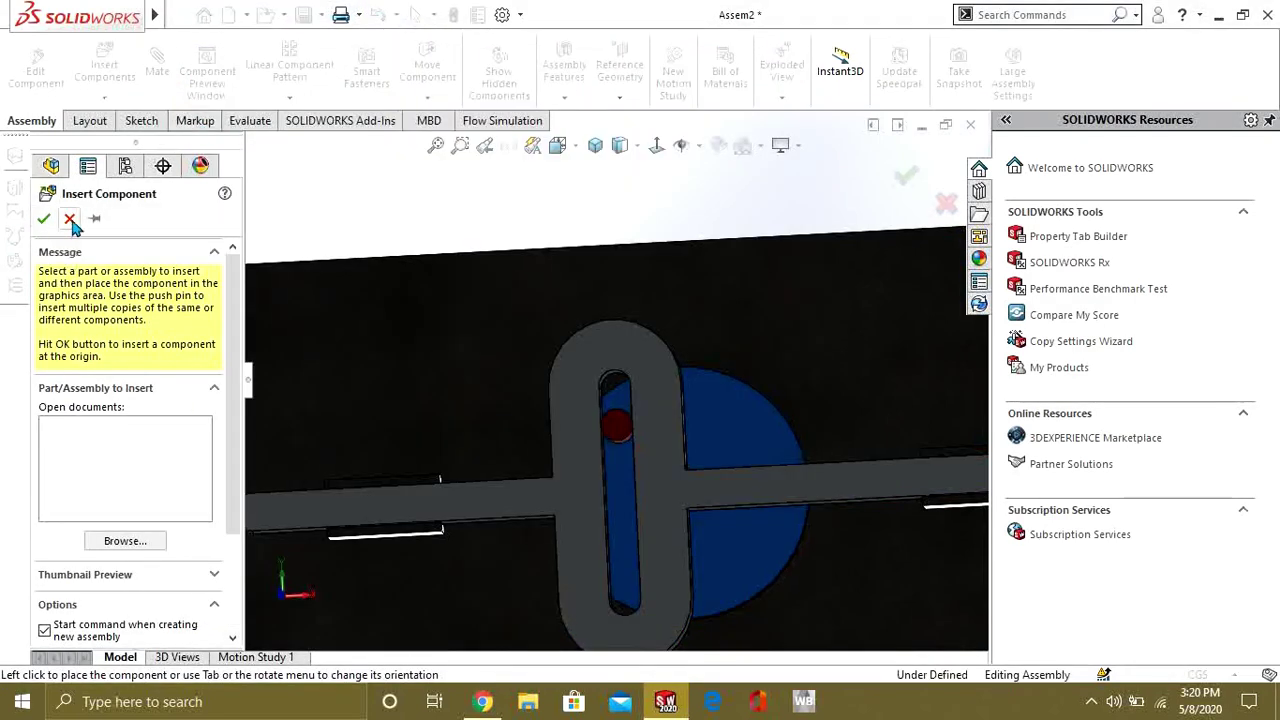
click(70, 220)
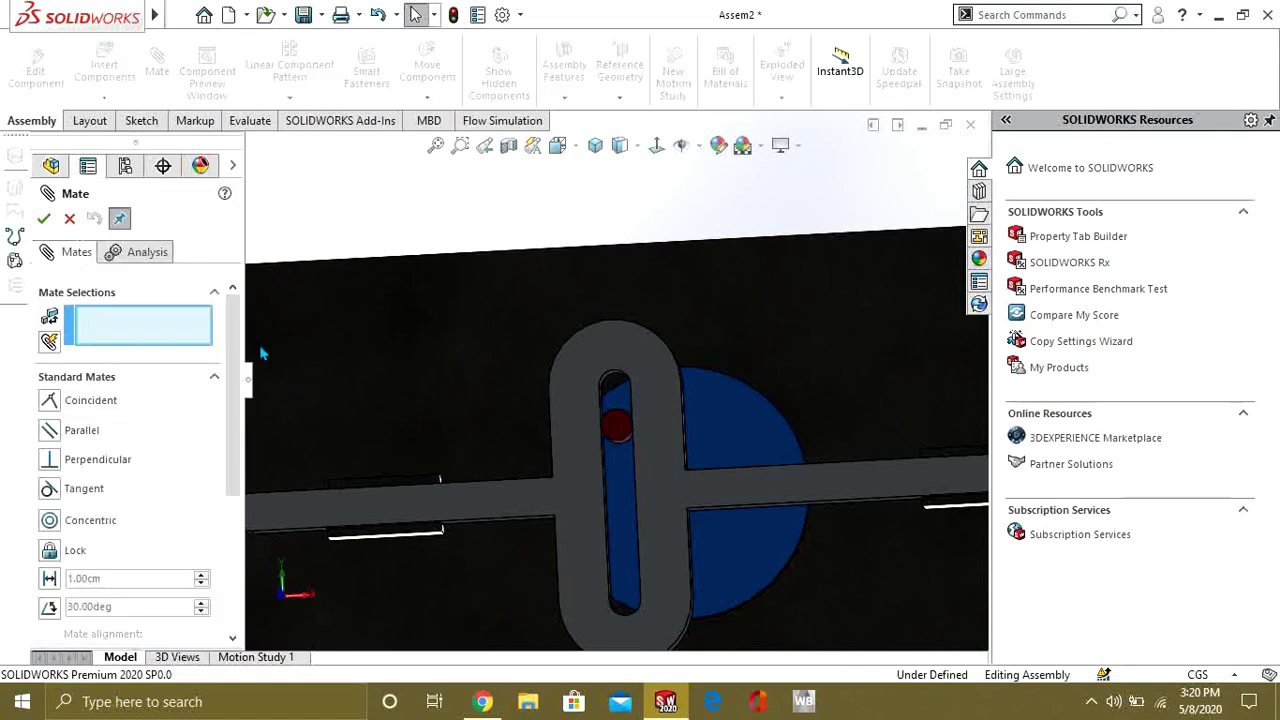
Set up a mechanical Slot mate and select the inner face of the yoke's slot as its first entity.
scroll(236, 344, down, 5)
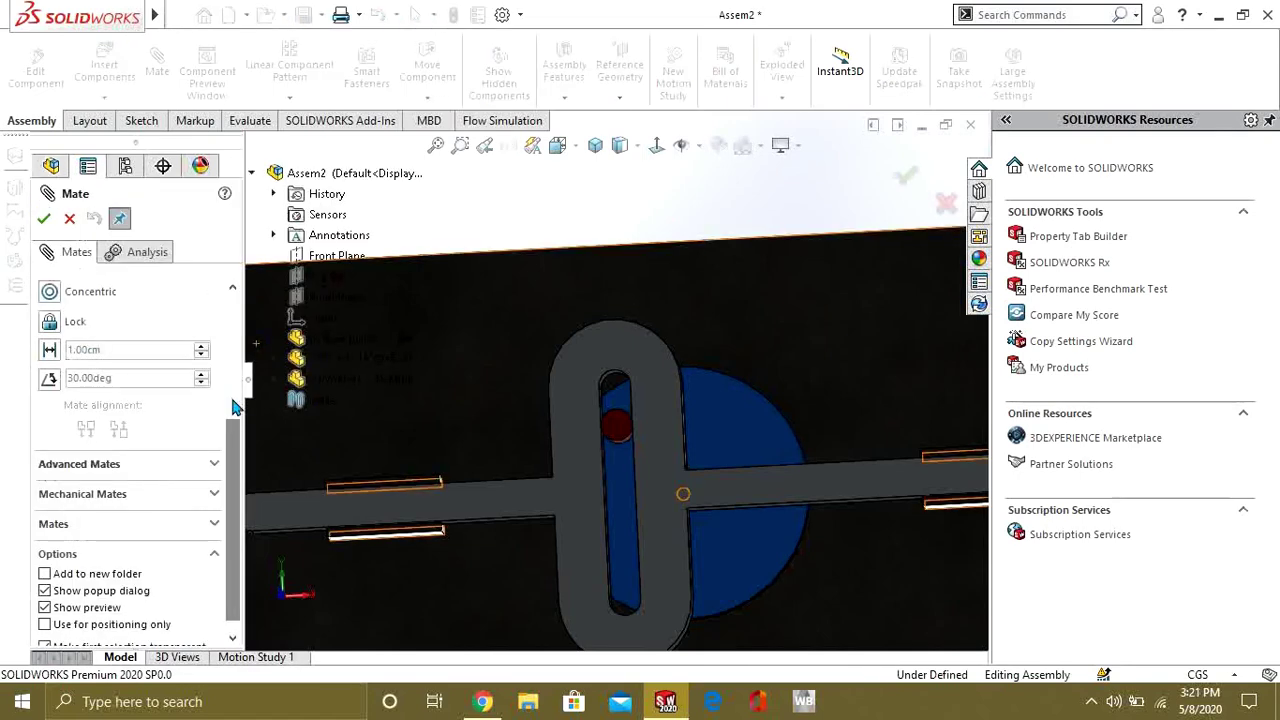
click(162, 488)
scroll(88, 487, up, 4)
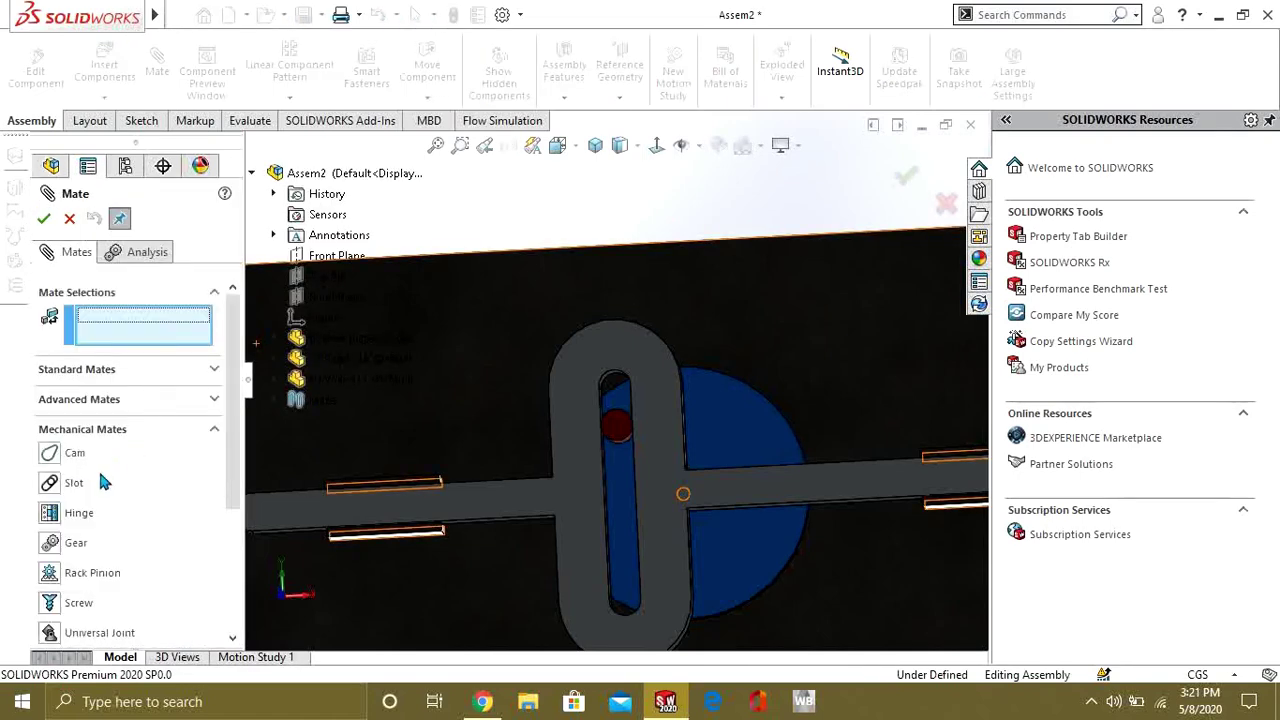
click(50, 484)
scroll(628, 400, up, 3)
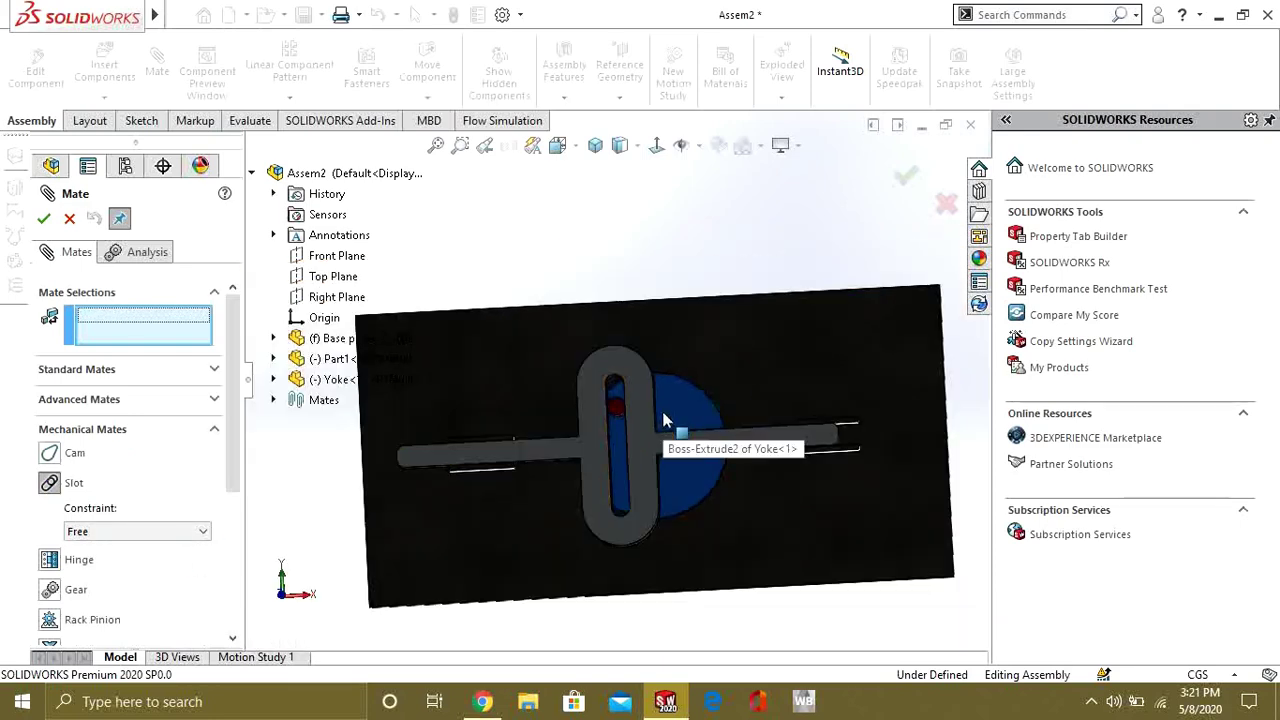
scroll(640, 414, down, 6)
middle_drag(534, 389, 517, 343)
click(531, 327)
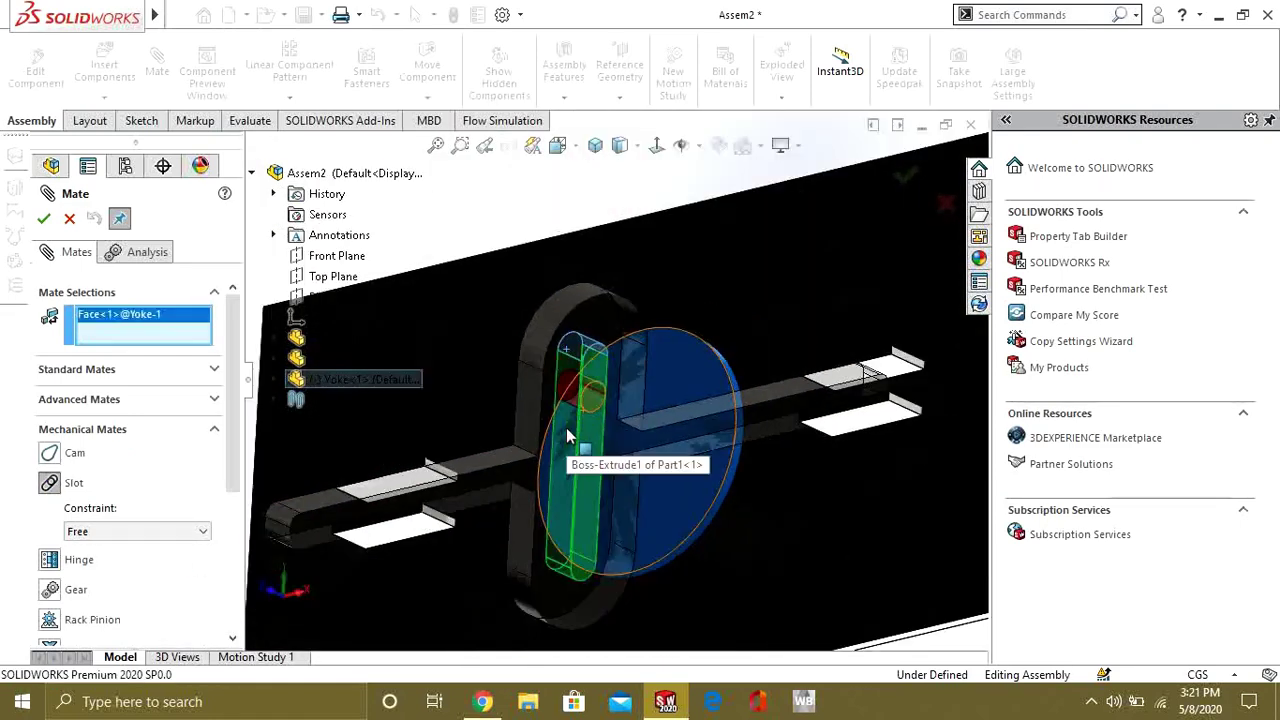
Complete the Slot mate with the crank pin's cylindrical face, using the Free constraint.
middle_drag(567, 436, 610, 434)
scroll(634, 446, down, 3)
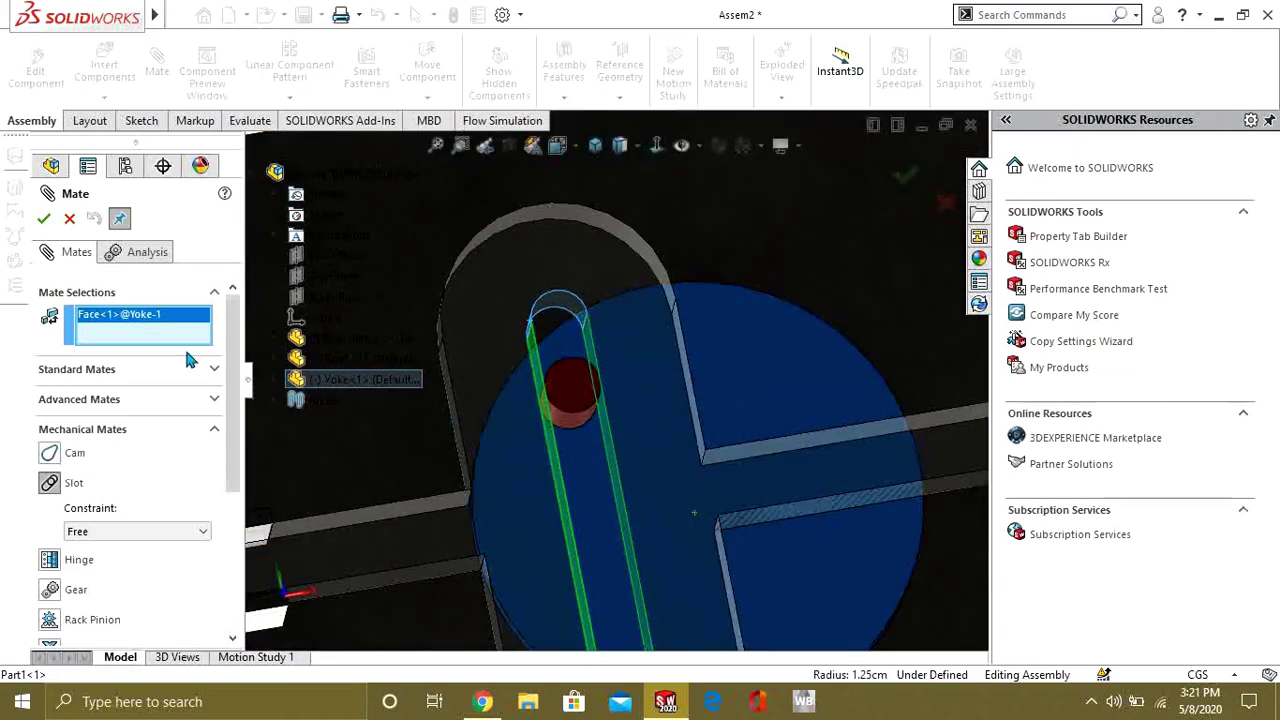
click(588, 428)
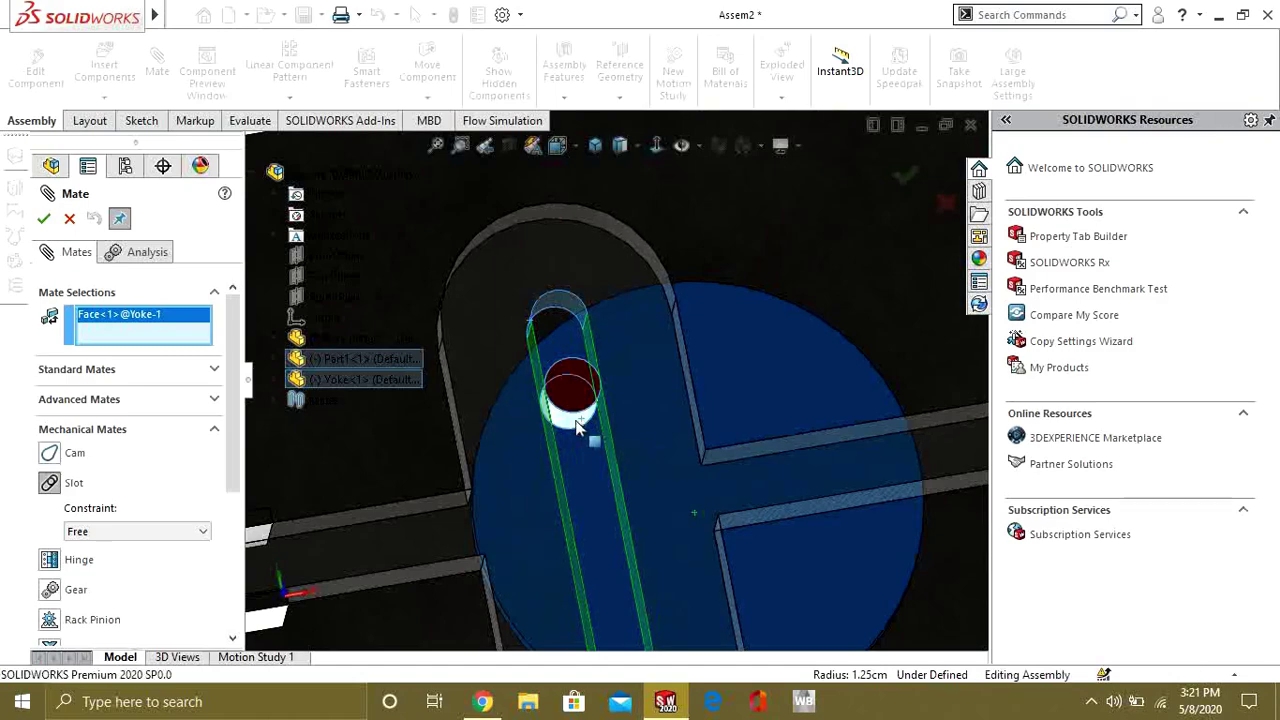
scroll(630, 388, up, 5)
middle_drag(630, 388, 612, 428)
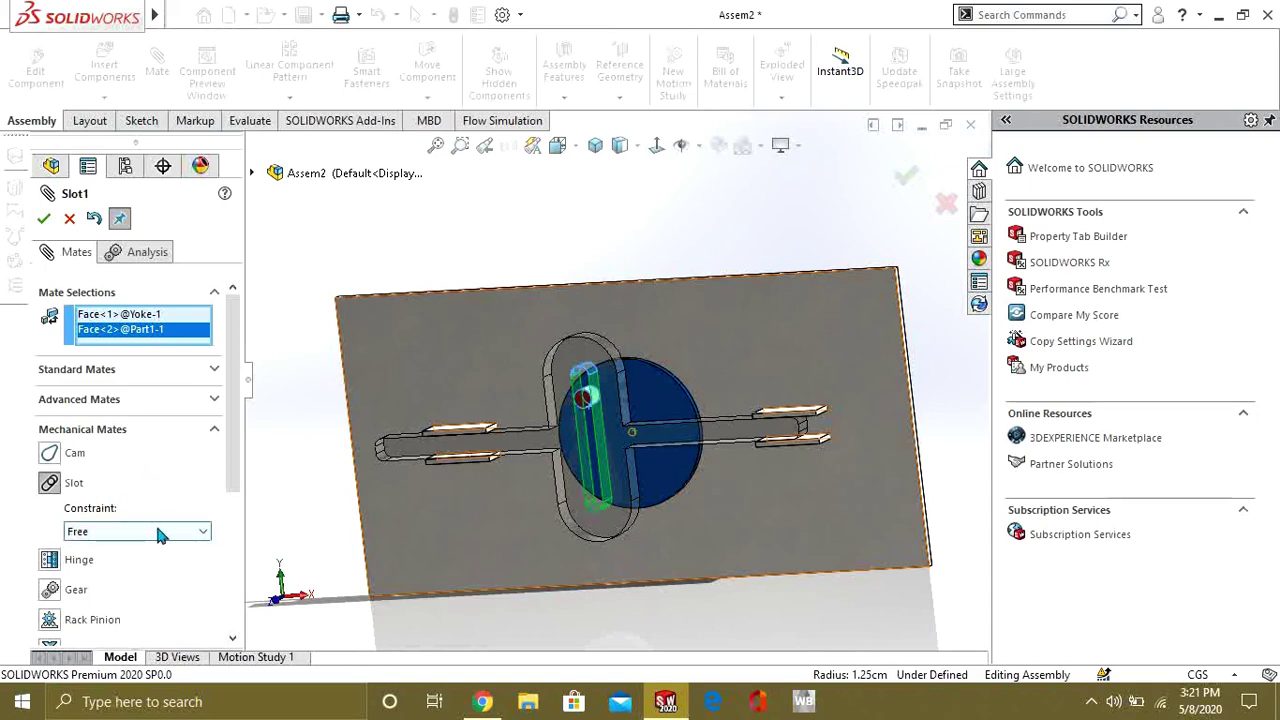
click(44, 219)
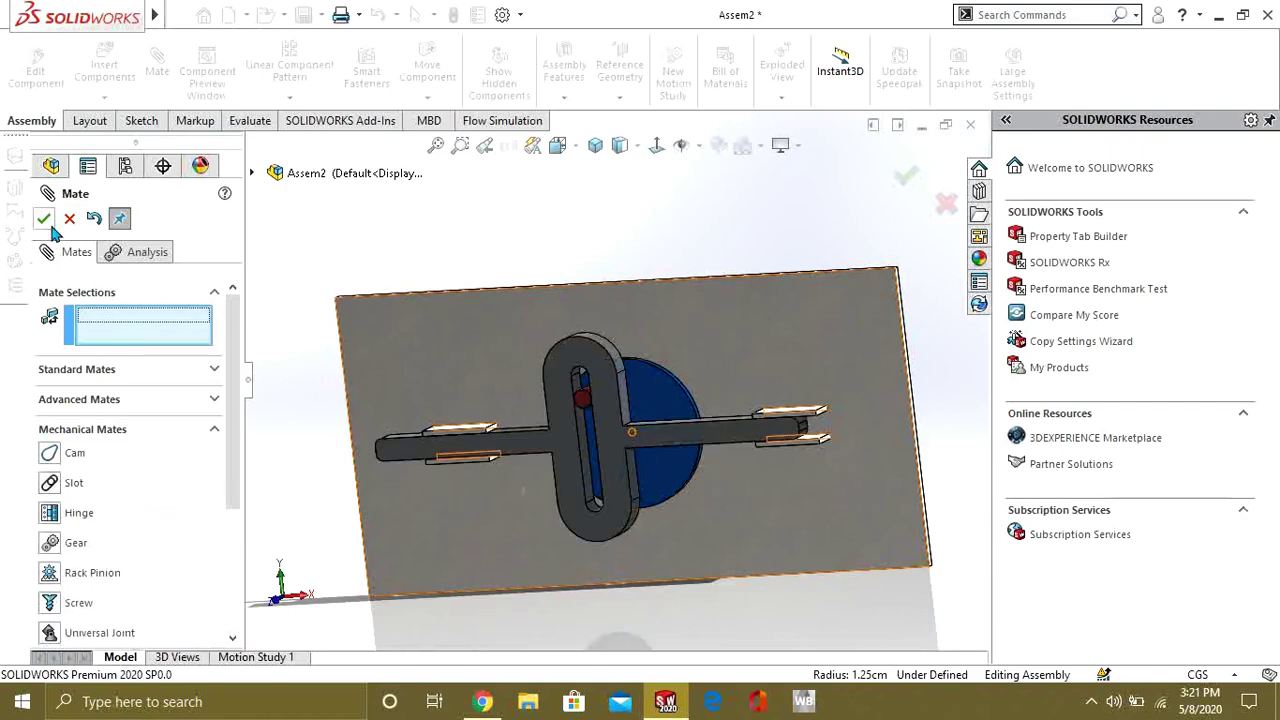
click(44, 219)
Turn the disc by its crank pin to test the yoke's sliding motion.
scroll(621, 402, down, 3)
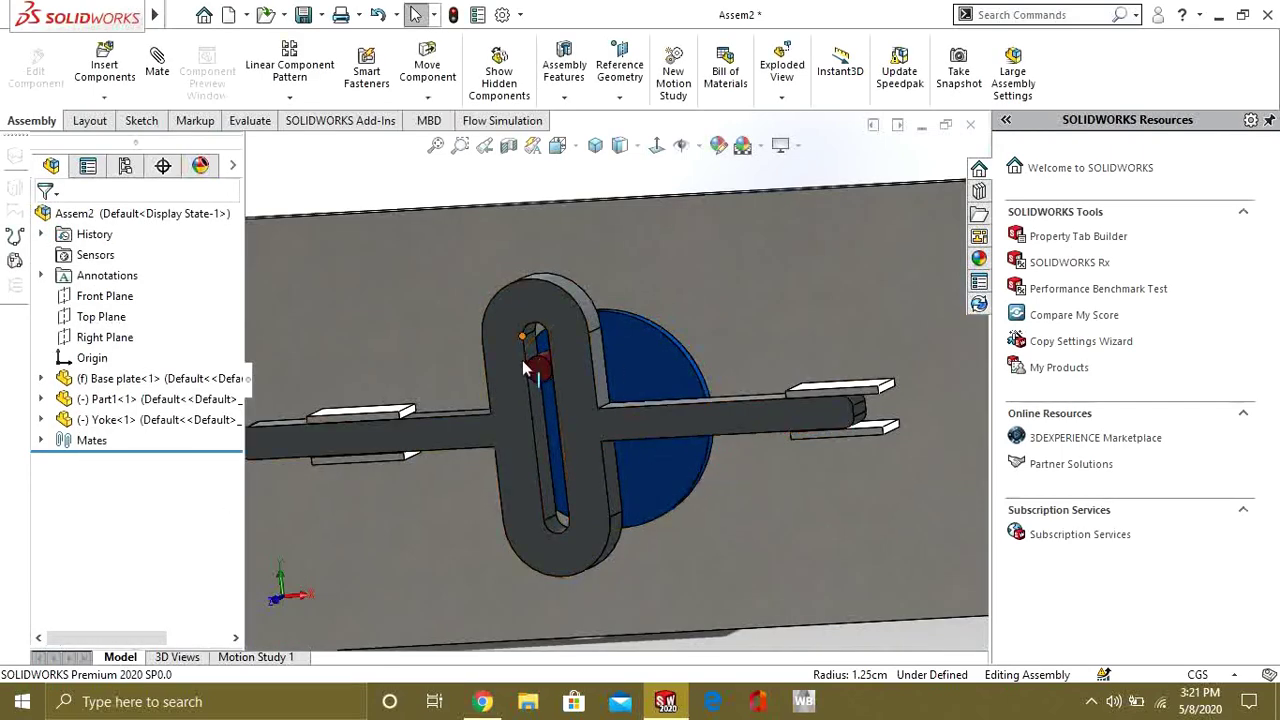
drag(540, 370, 589, 476)
key(Escape)
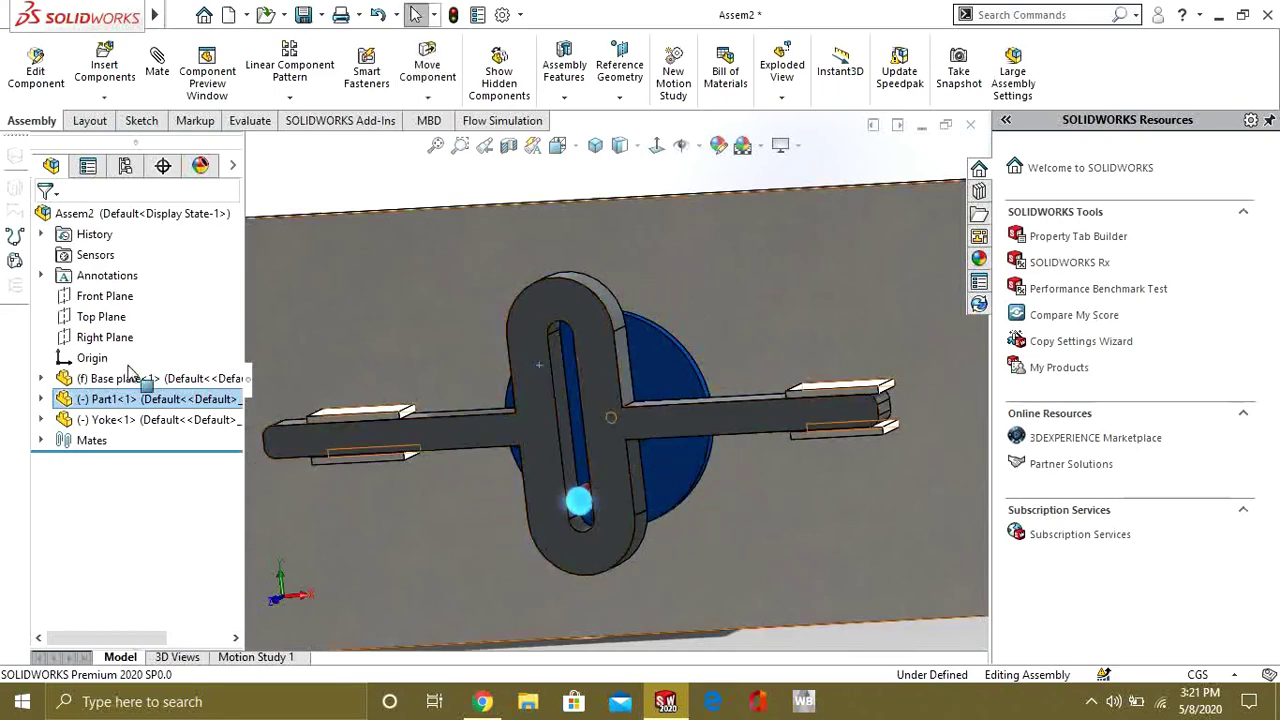
Change the Slot mate's constraint to Center in Slot and try to rotate the disc.
click(40, 440)
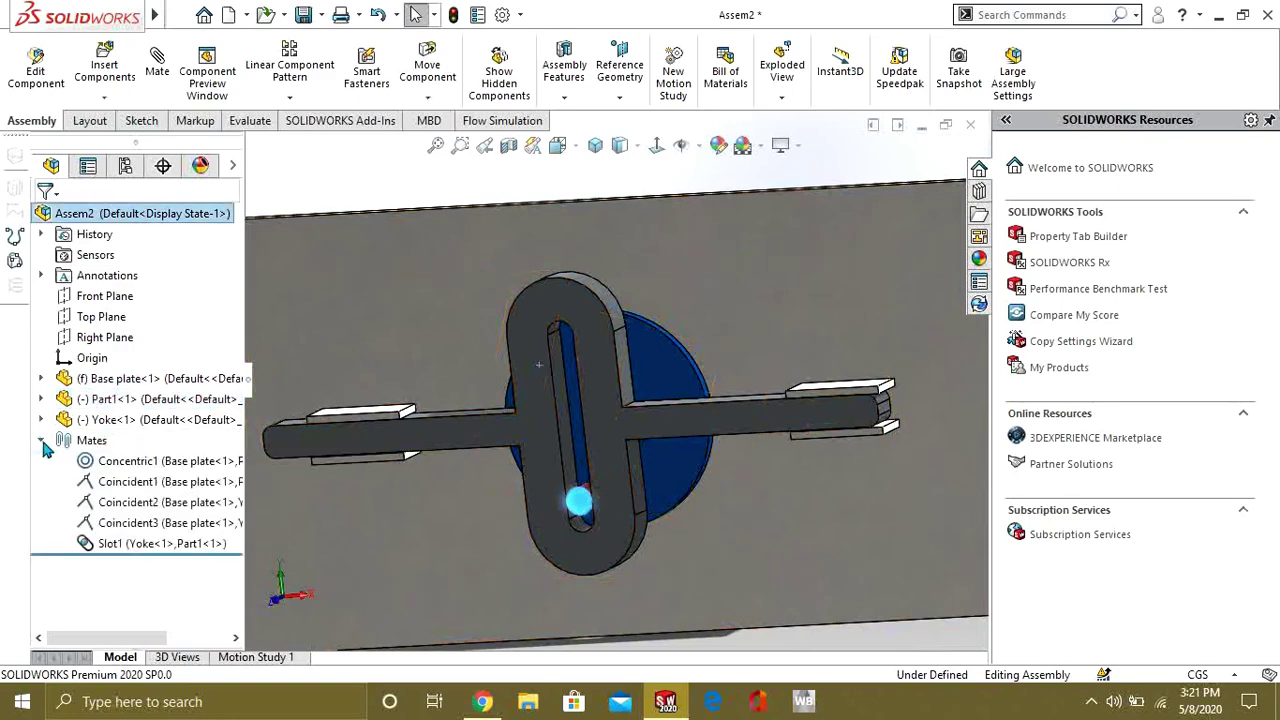
click(114, 547)
right_click(114, 553)
click(137, 305)
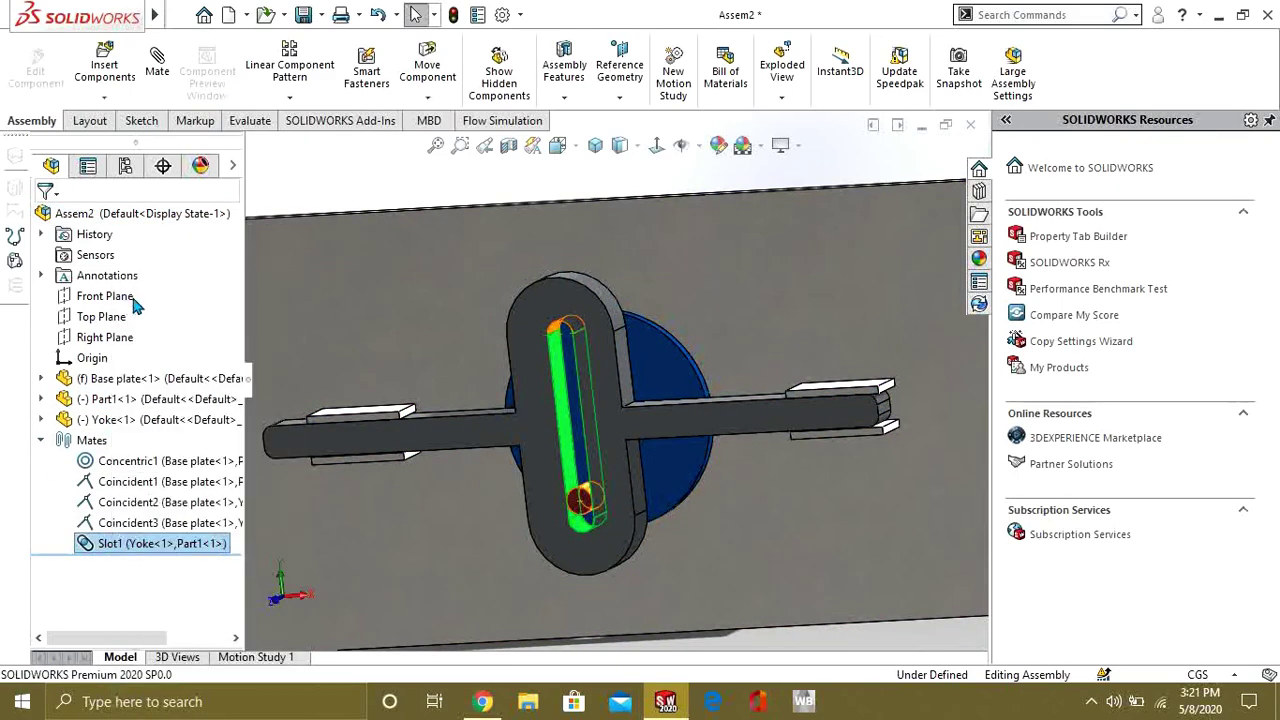
click(168, 531)
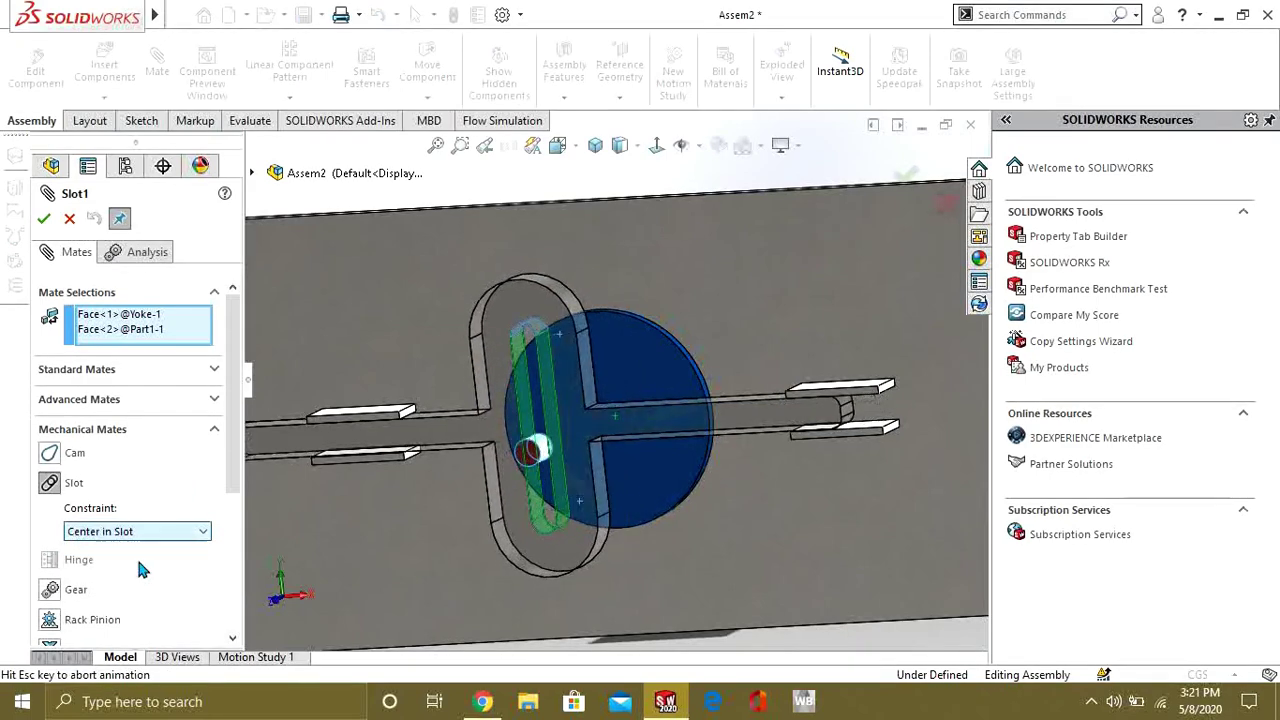
scroll(538, 433, down, 1)
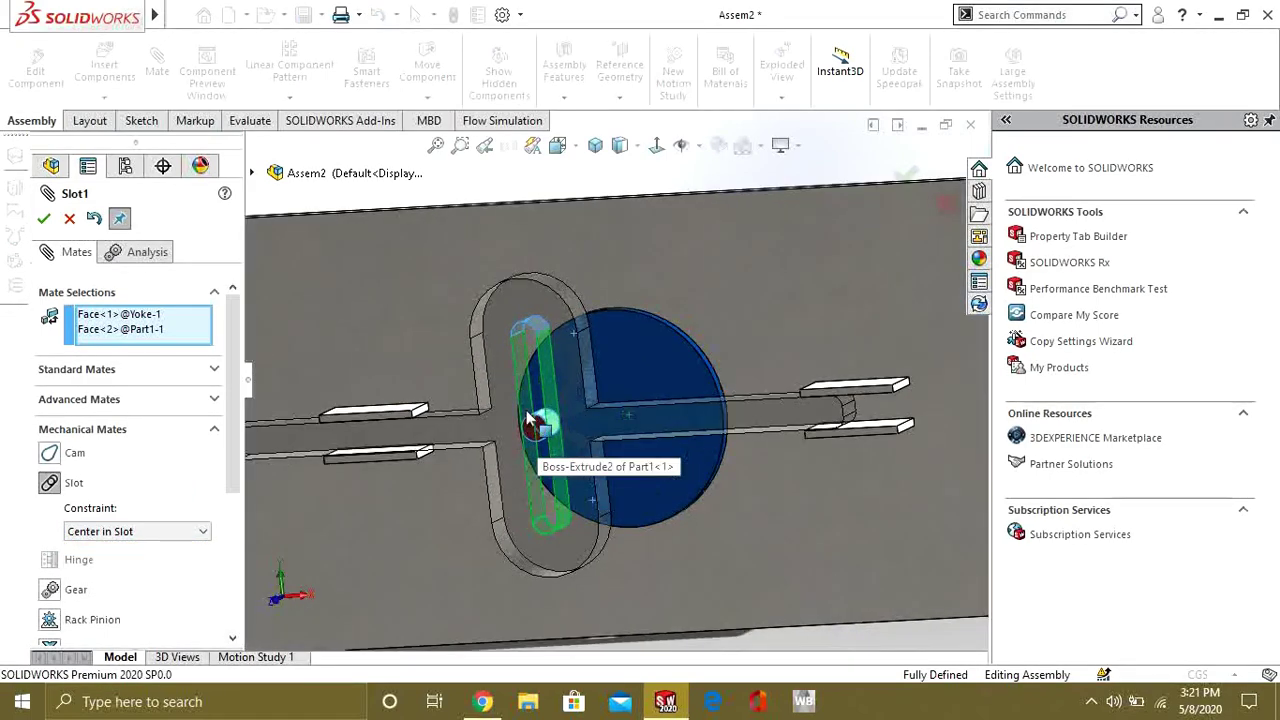
scroll(539, 432, down, 2)
mouse_move(538, 433)
middle_down()
mouse_move(504, 429)
mouse_move(557, 423)
middle_up()
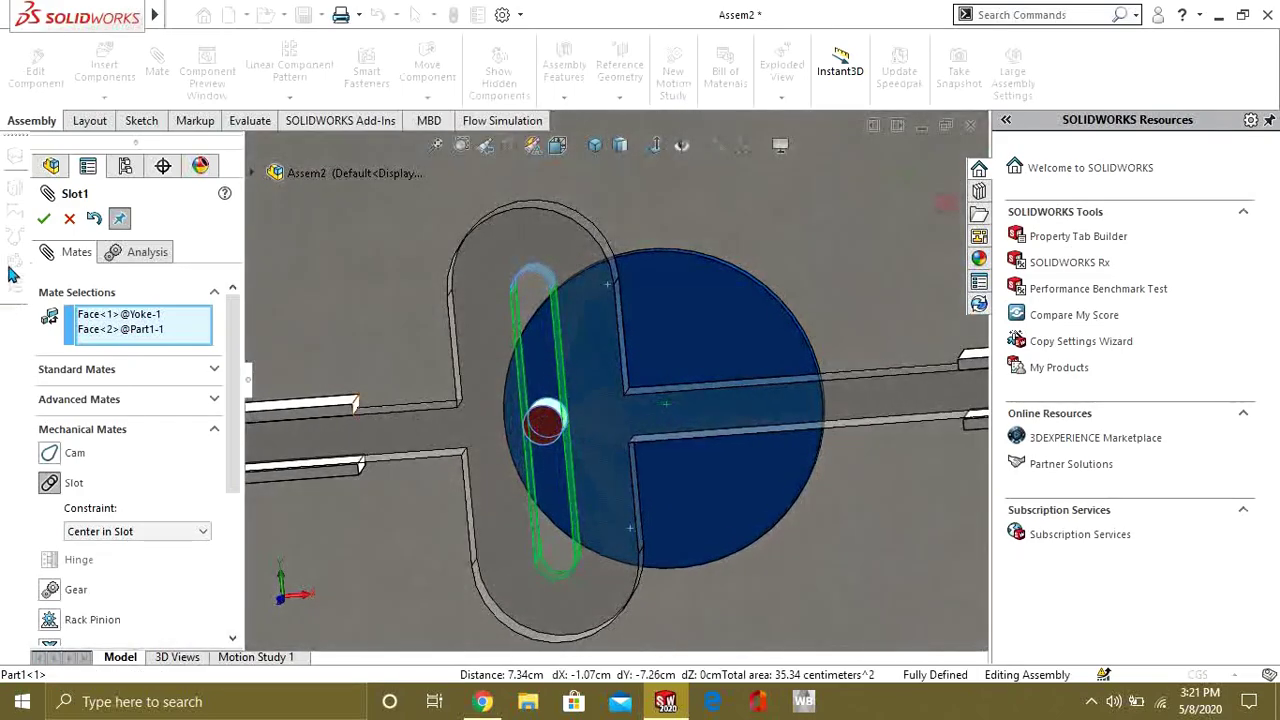
click(43, 218)
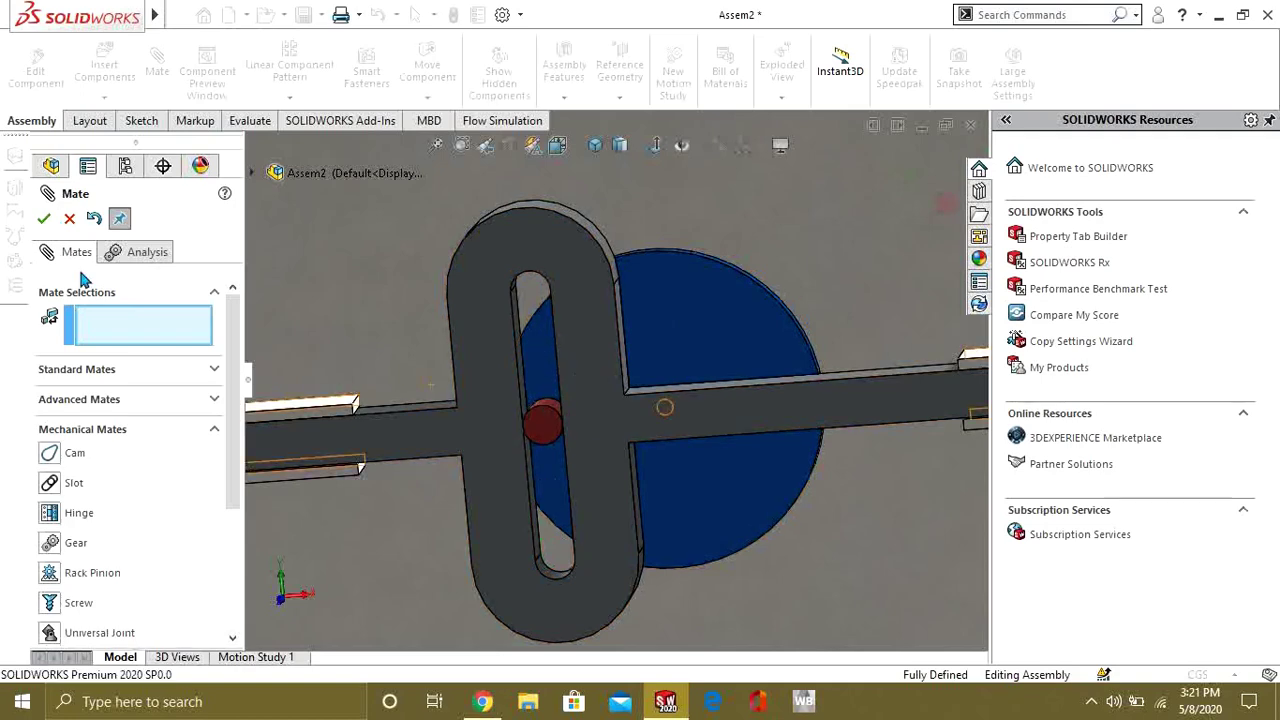
scroll(145, 500, down, 4)
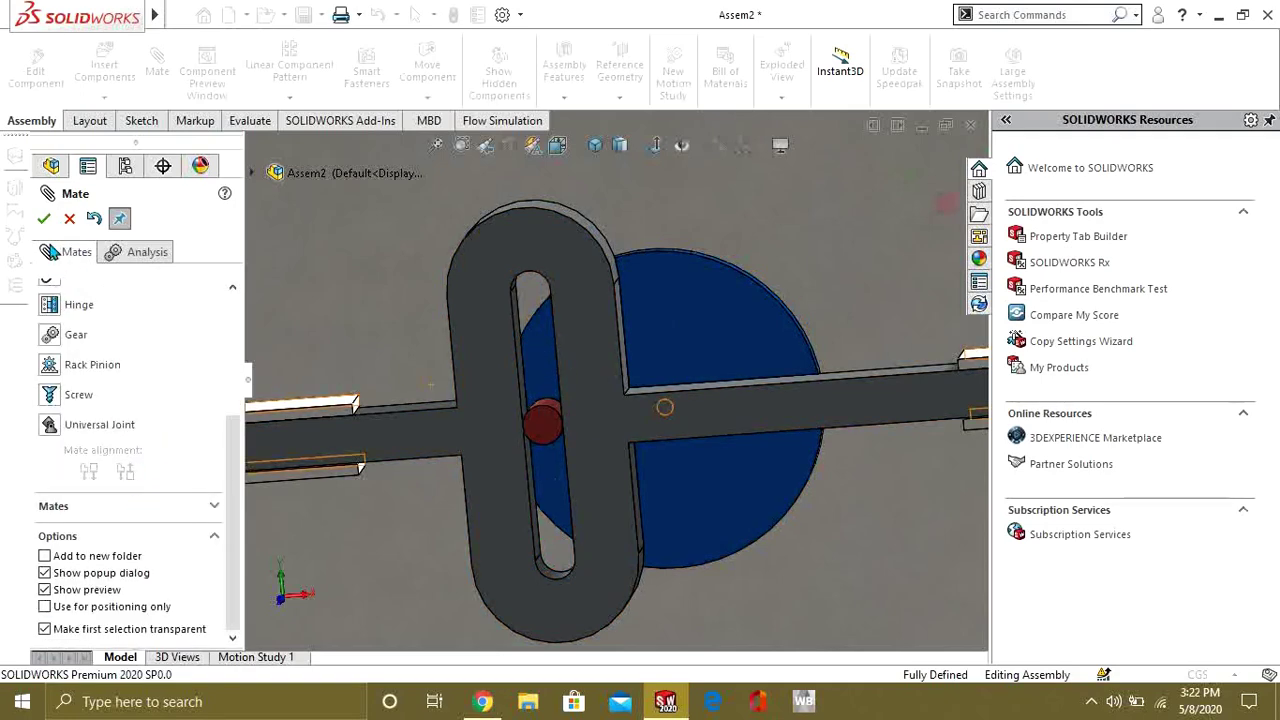
click(69, 219)
drag(702, 252, 818, 411)
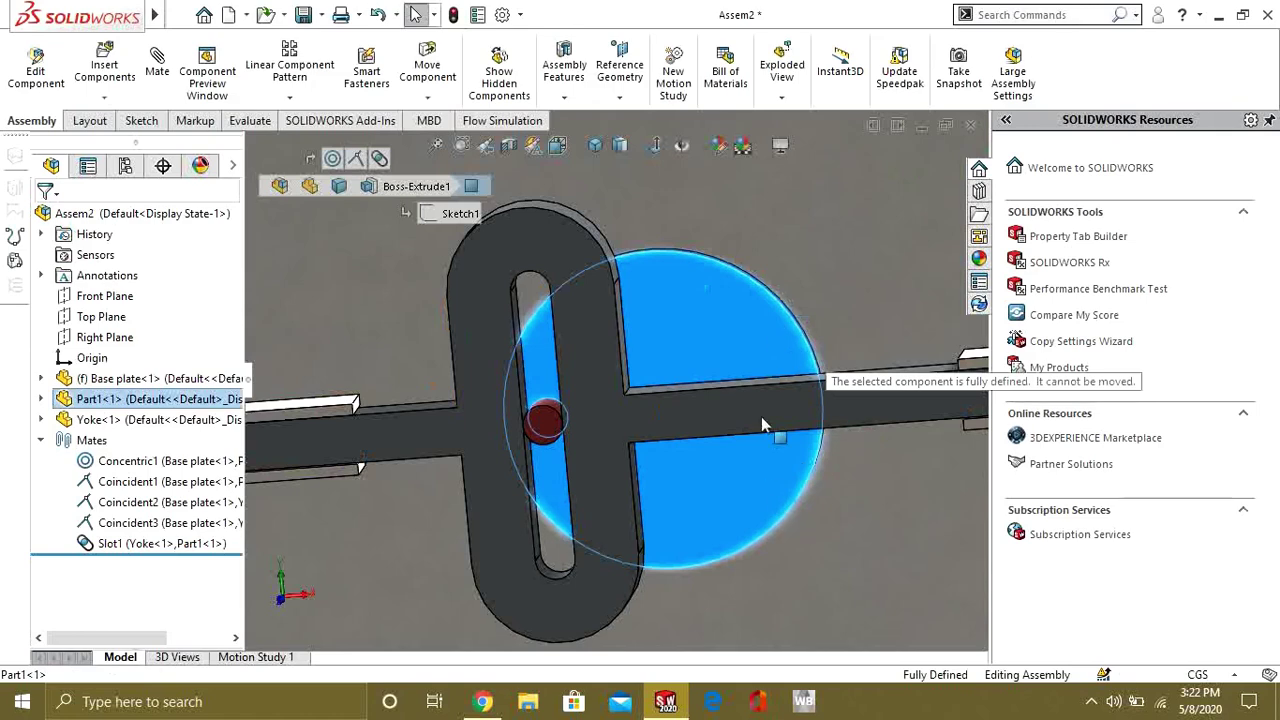
Edit the Slot mate between the yoke and crank pin, setting its constraint to Distance Along Slot with a distance of 14.50 cm.
click(130, 543)
right_click(130, 543)
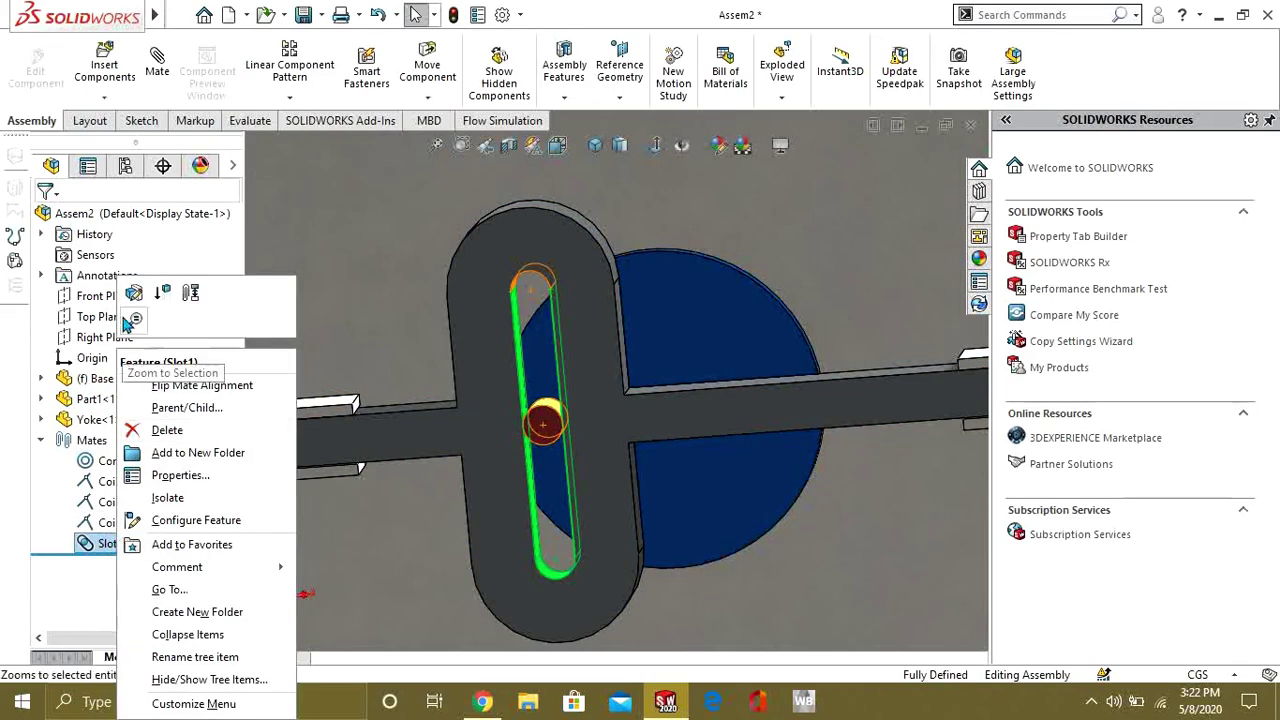
click(147, 298)
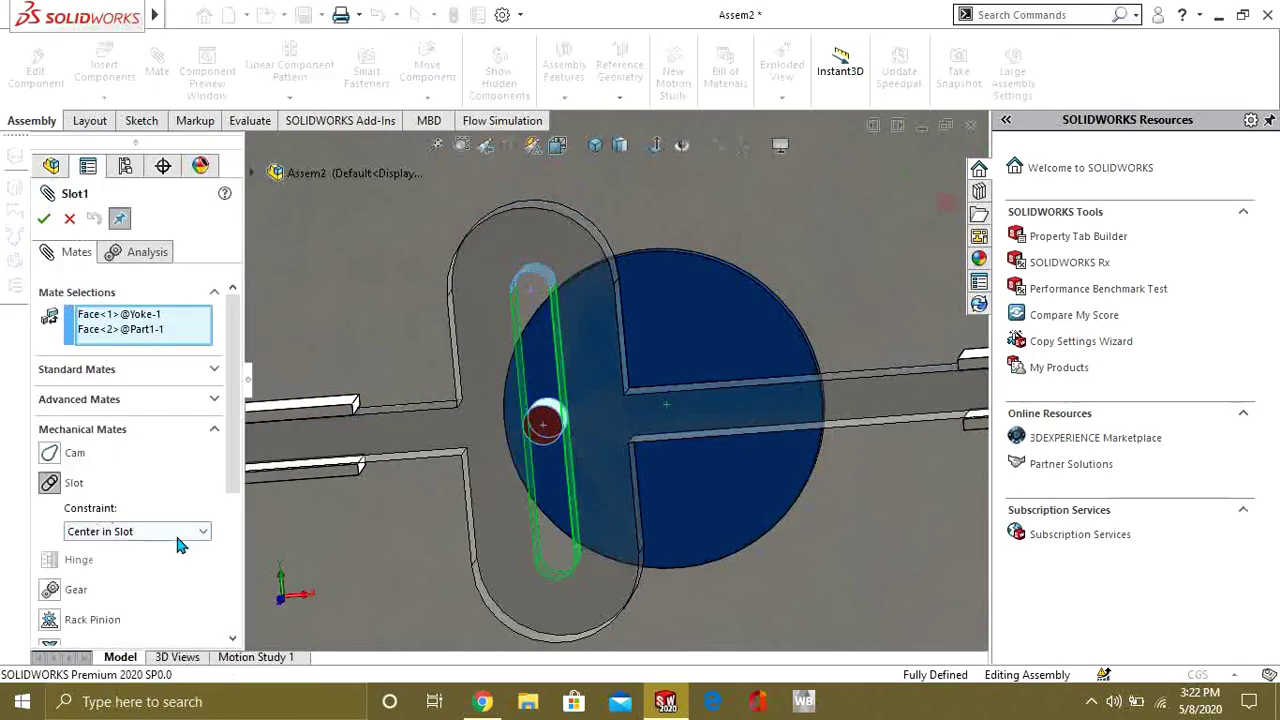
click(175, 532)
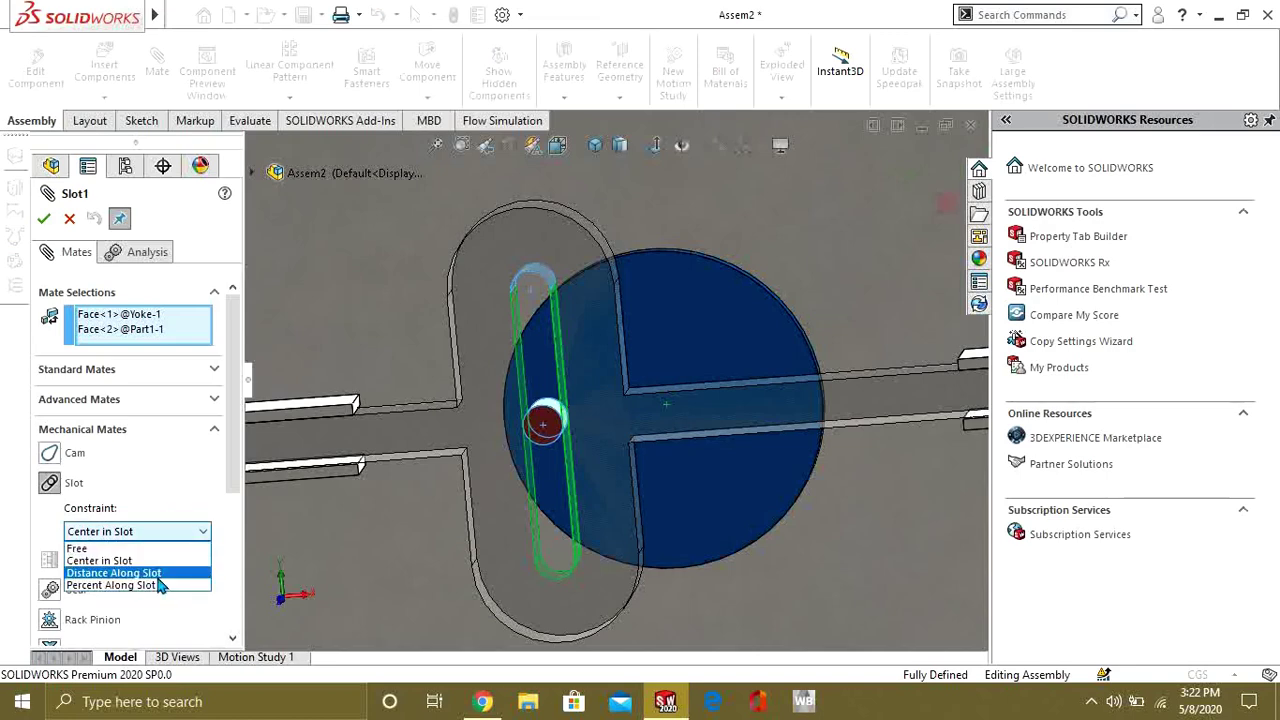
click(155, 572)
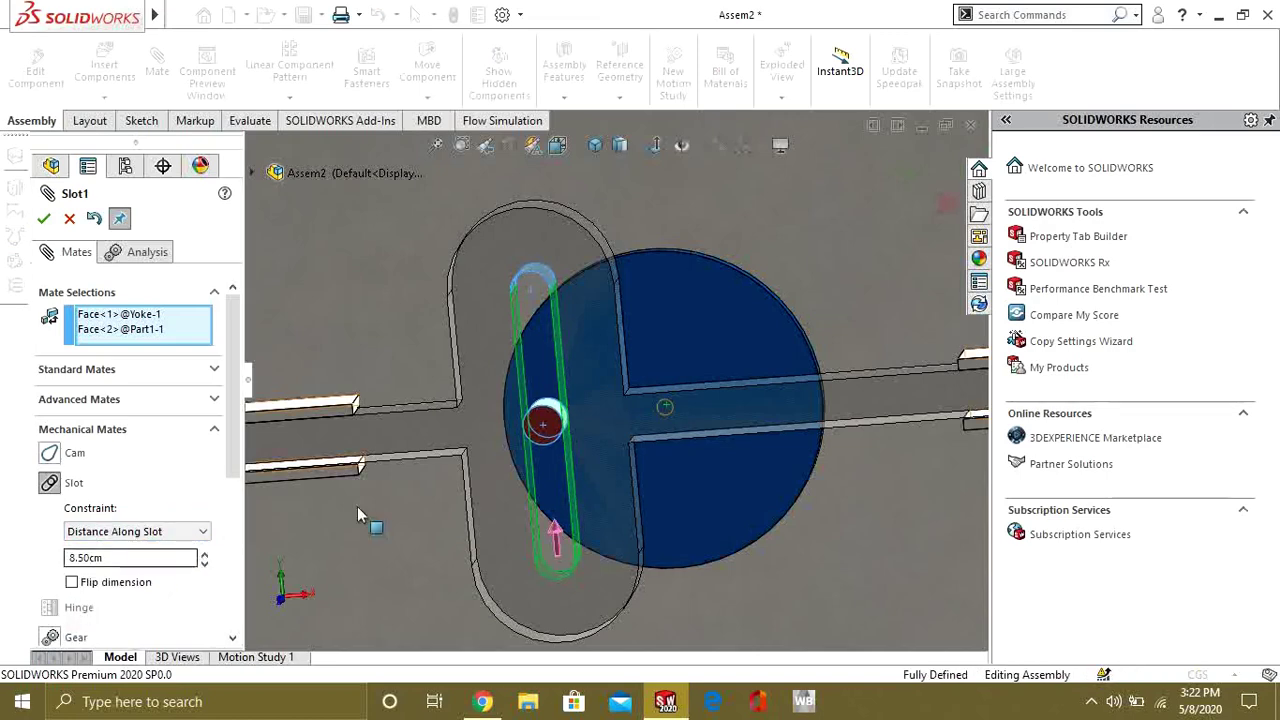
Switch the Slot mate's constraint to Percent Along Slot, increase its value, and accept the mate.
click(165, 535)
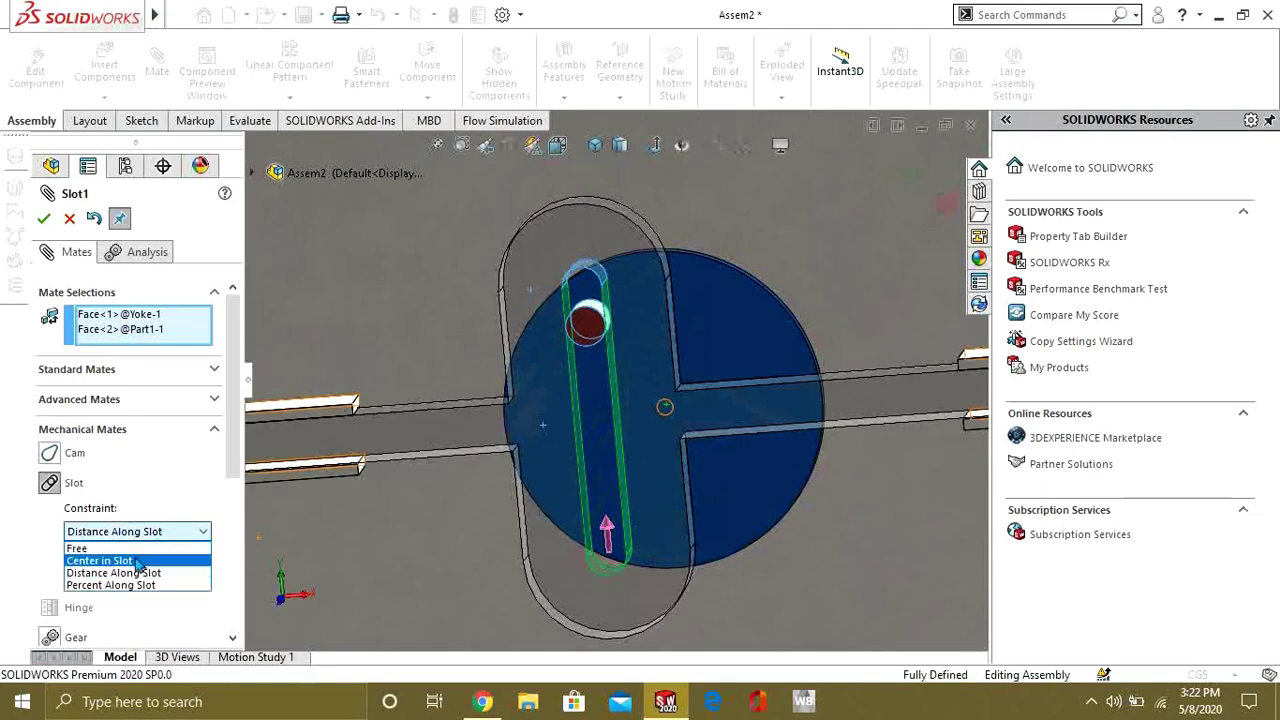
click(112, 585)
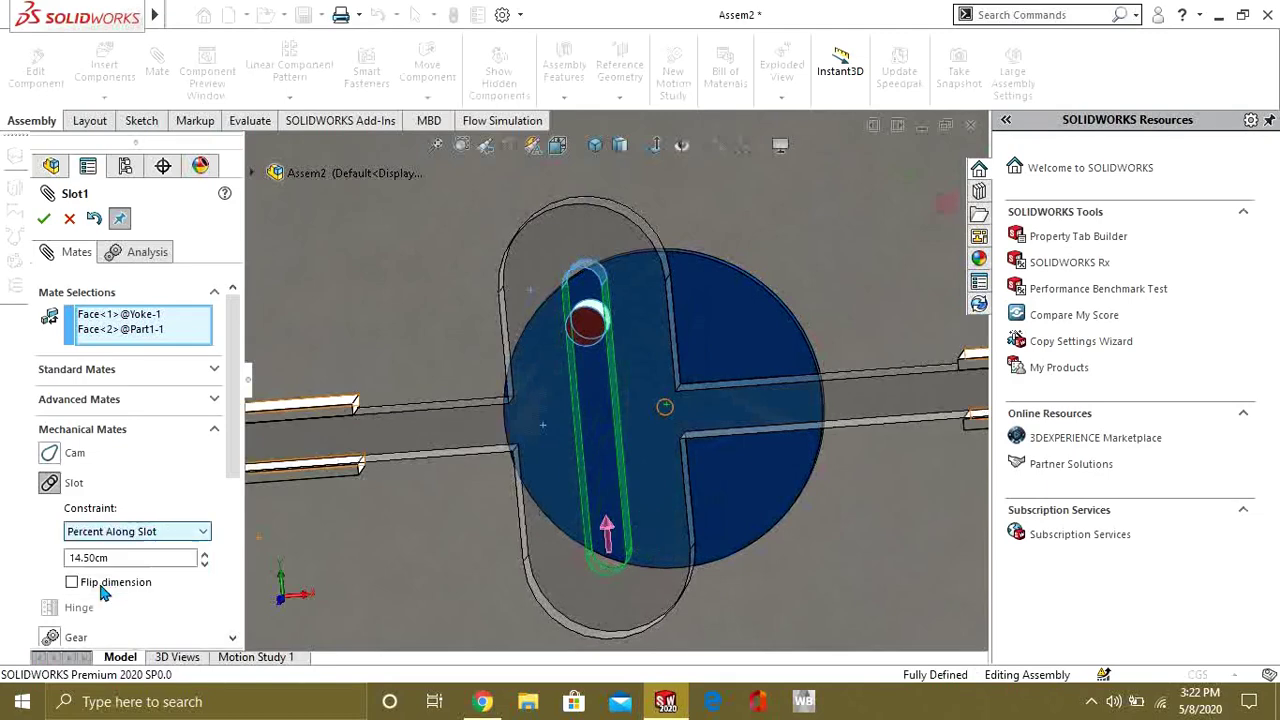
click(204, 553)
click(45, 220)
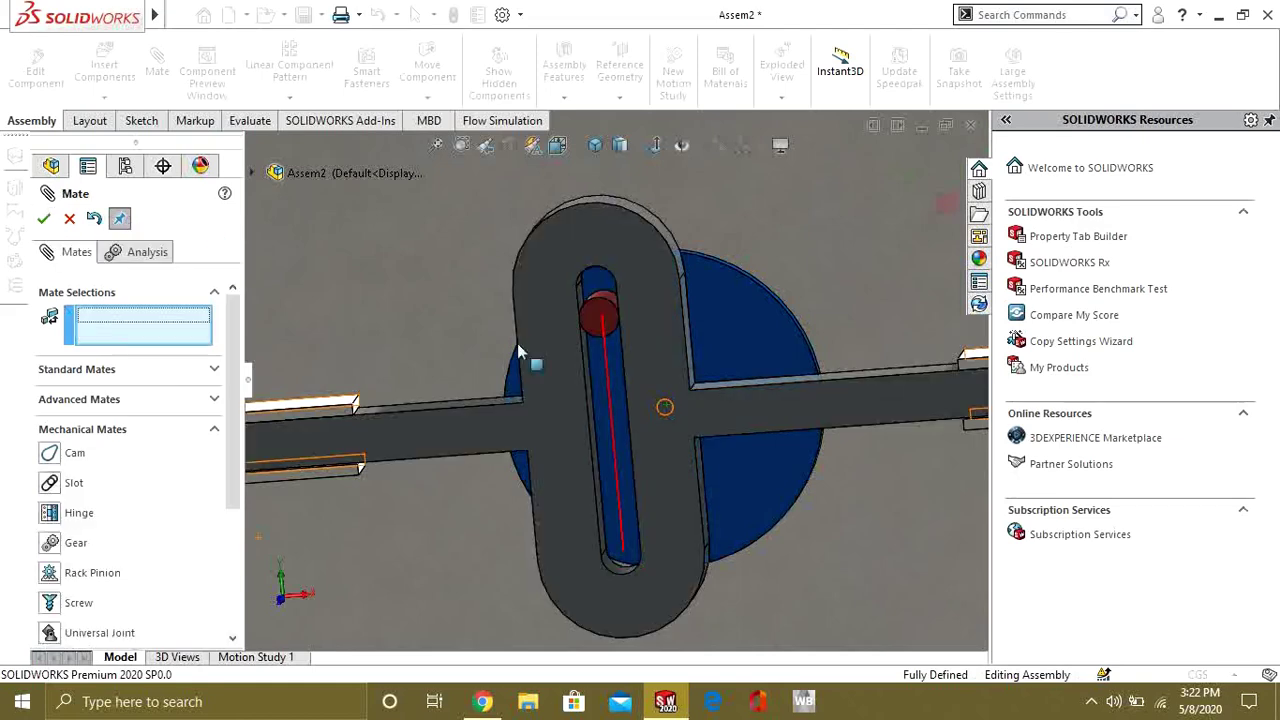
scroll(531, 346, up, 3)
click(36, 219)
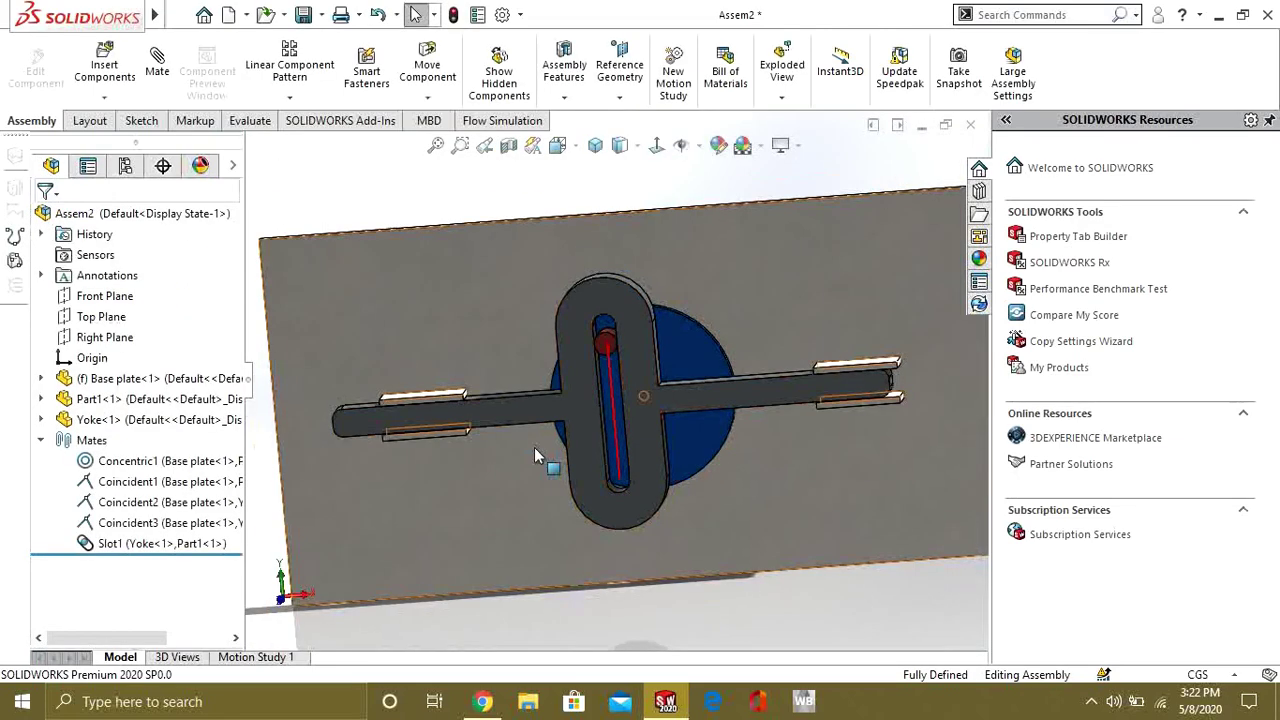
Inspect the pin's position in the yoke slot and try to rotate the disc with the Percent Along Slot constraint.
scroll(597, 475, up, 3)
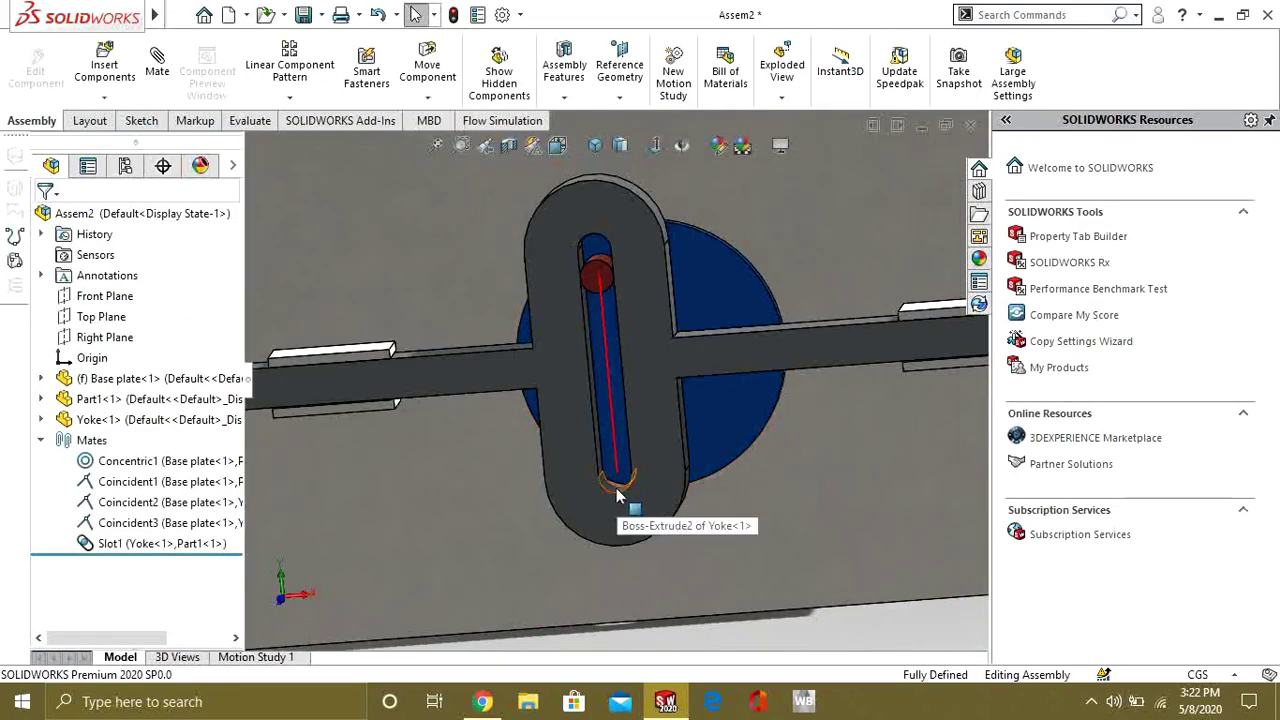
scroll(643, 357, down, 5)
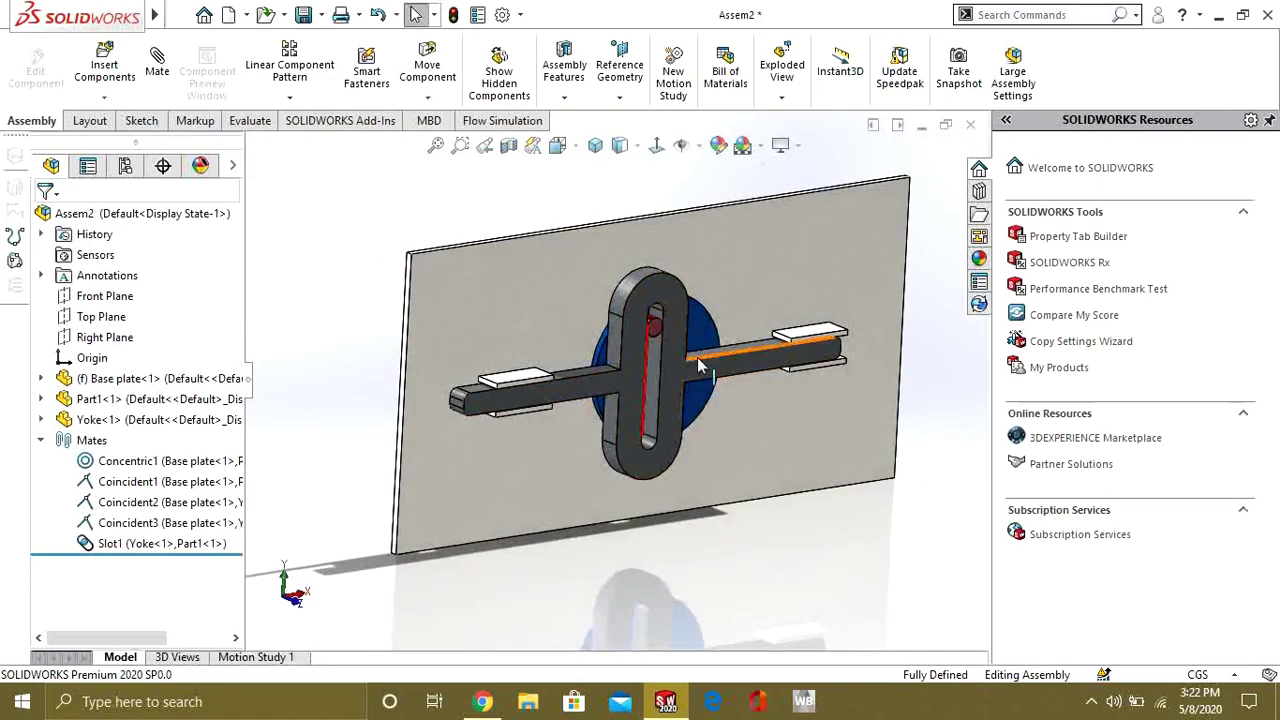
drag(703, 334, 737, 488)
scroll(697, 489, down, 3)
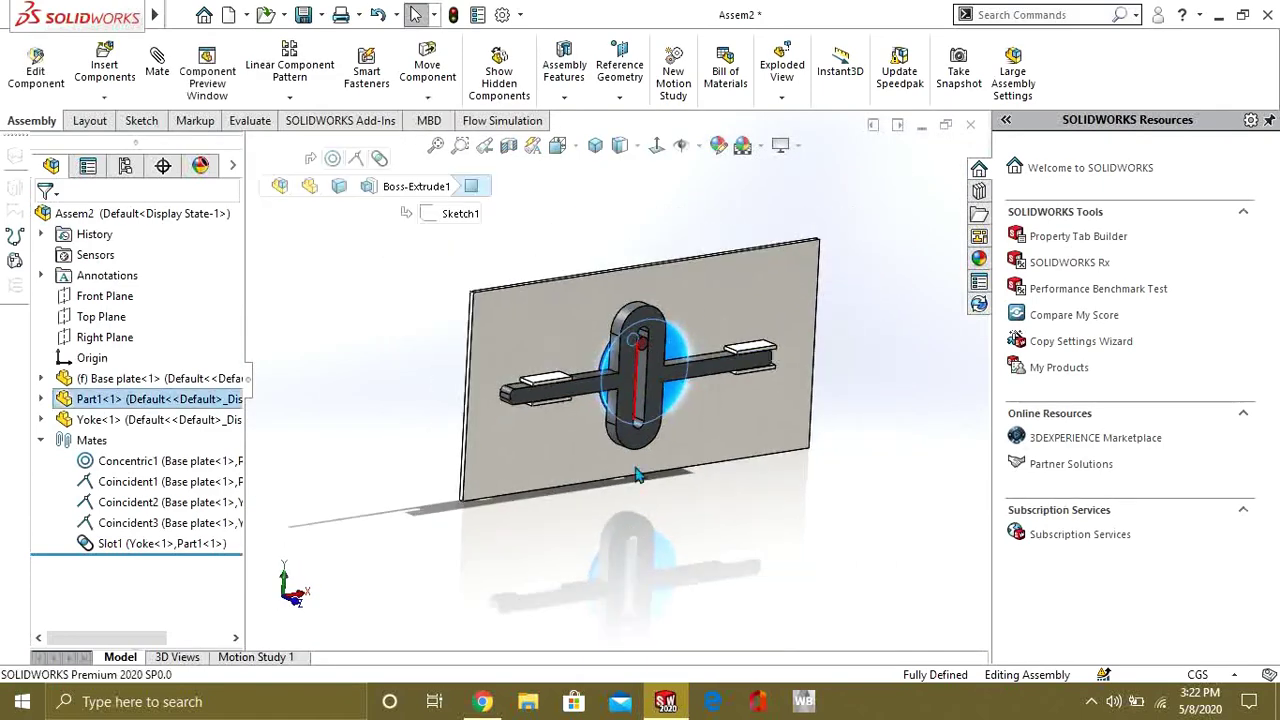